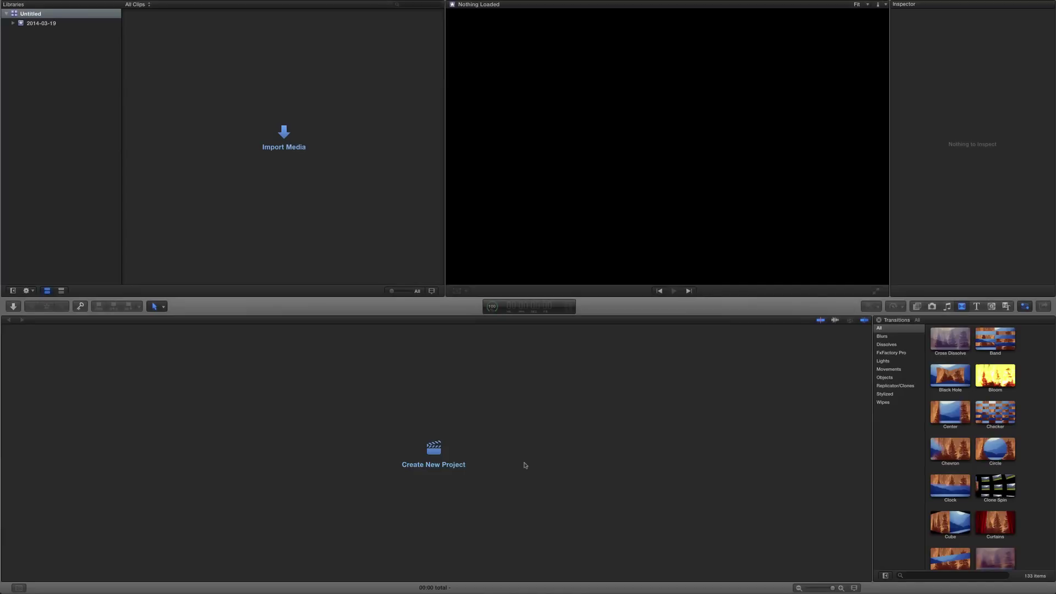
# Step: Open the Media Import window from the empty browser's Import Media button
pyautogui.click(290, 137)
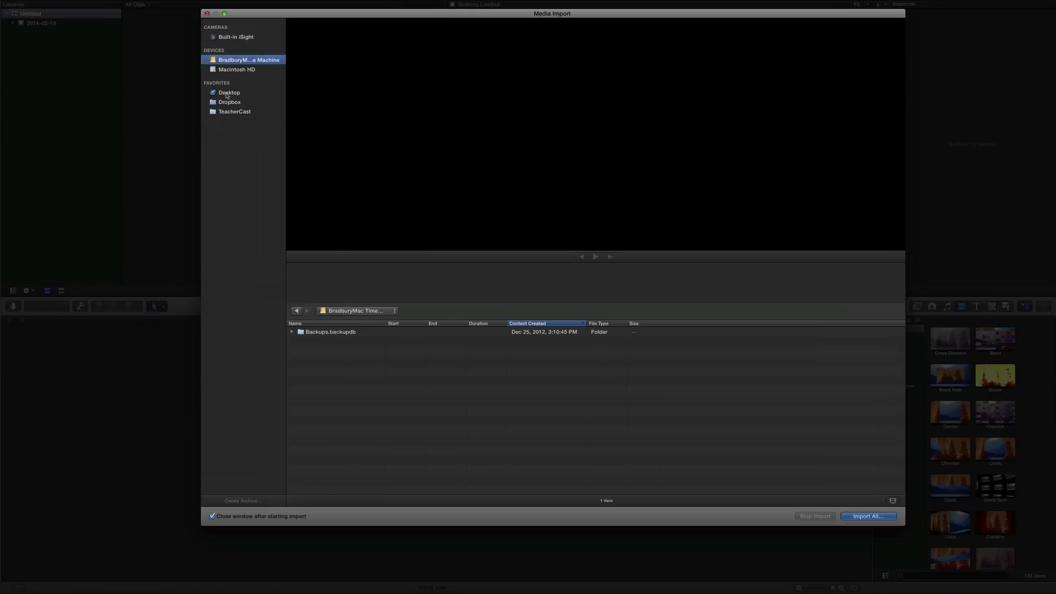
# Step: Select the whole TEPlivefromCue.mp4 clip from the Desktop and bring up its import options
pyautogui.click(226, 93)
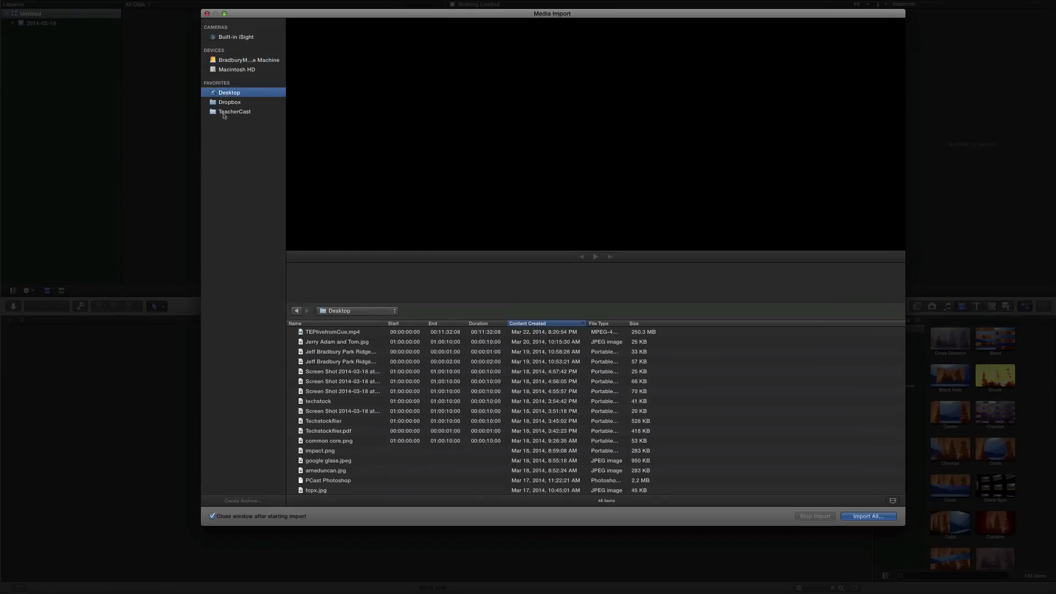
pyautogui.click(322, 333)
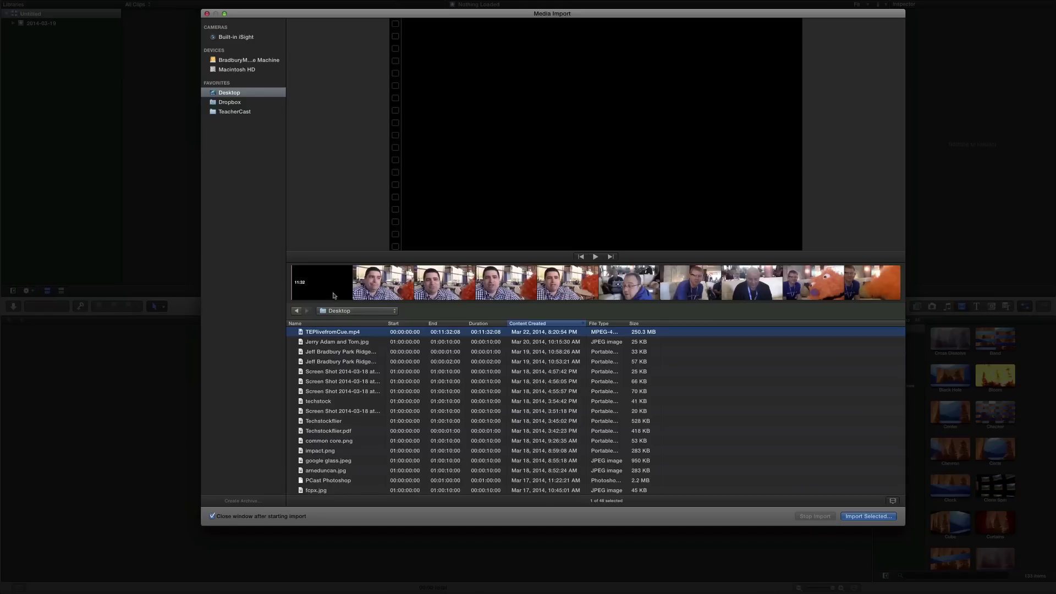
pyautogui.click(403, 270)
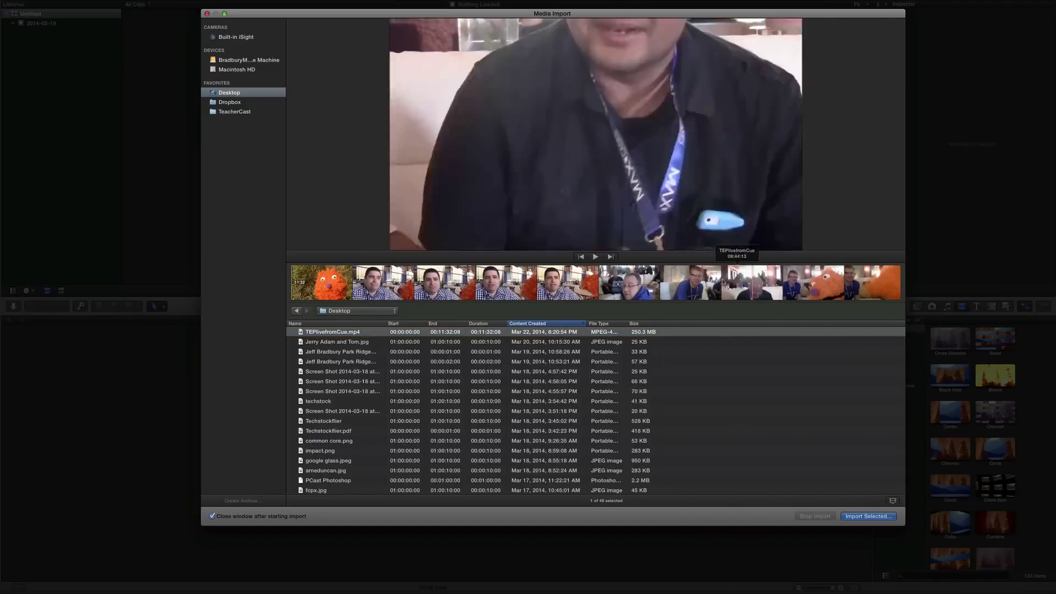
pyautogui.click(457, 282)
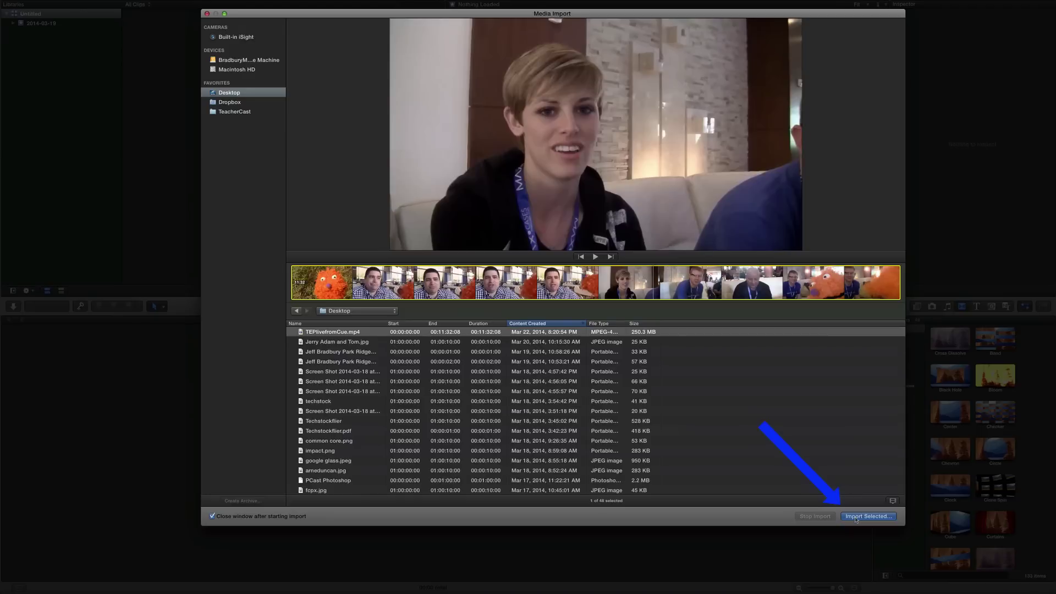
pyautogui.click(856, 517)
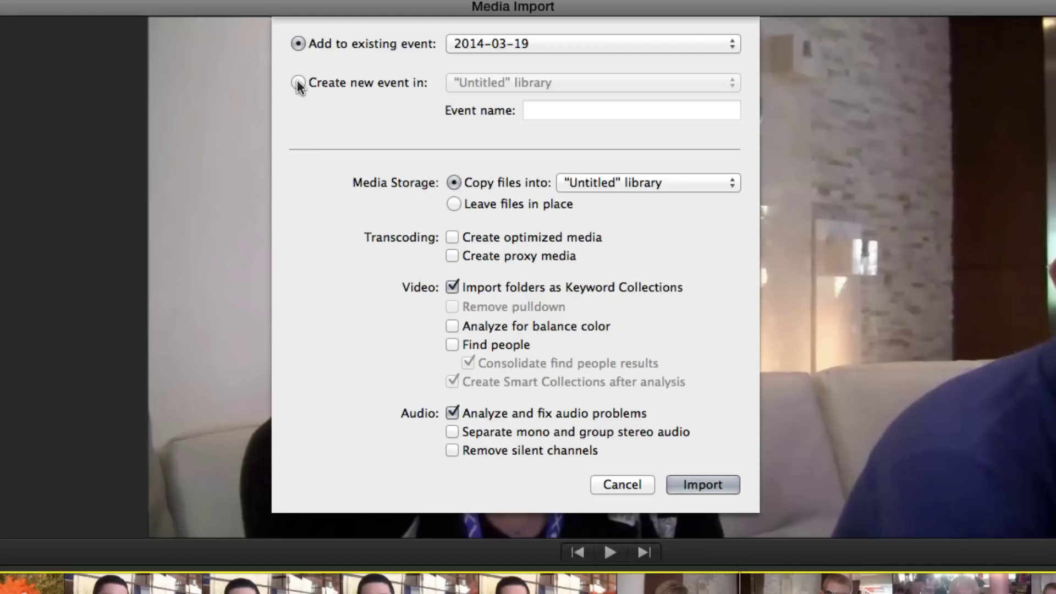
# Step: Import into a new event named 'CUE Video' in the Untitled library
pyautogui.click(298, 83)
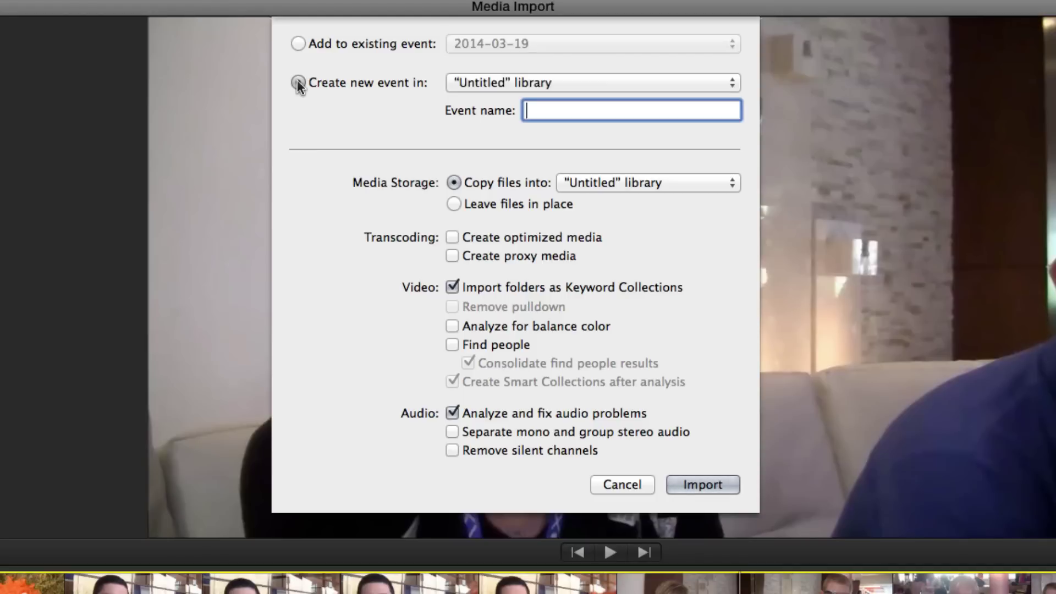
pyautogui.click(512, 83)
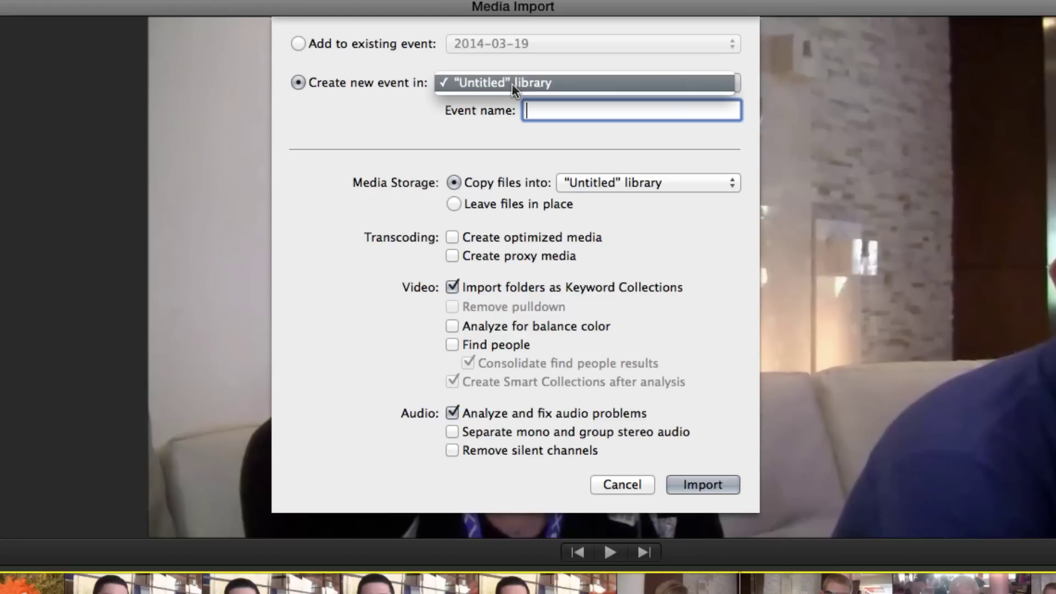
pyautogui.click(512, 84)
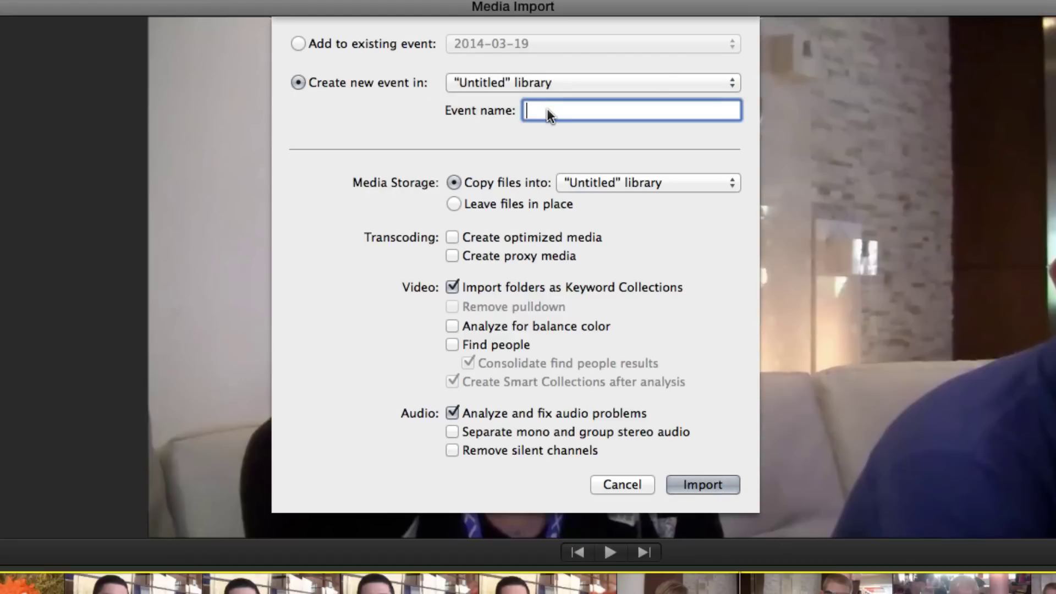
pyautogui.write('CUE Video')
pyautogui.click(580, 176)
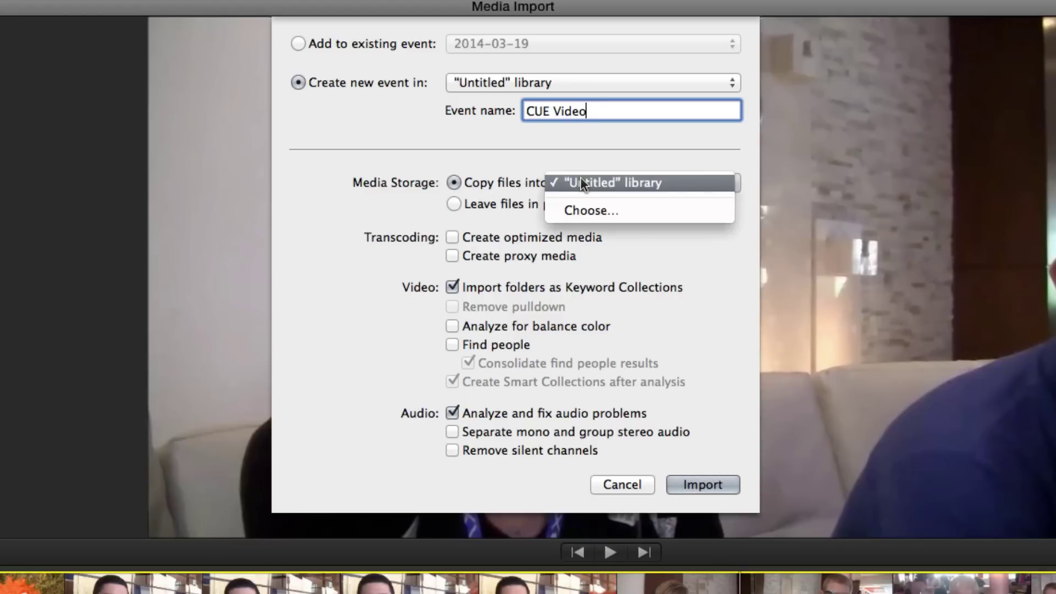
pyautogui.click(515, 178)
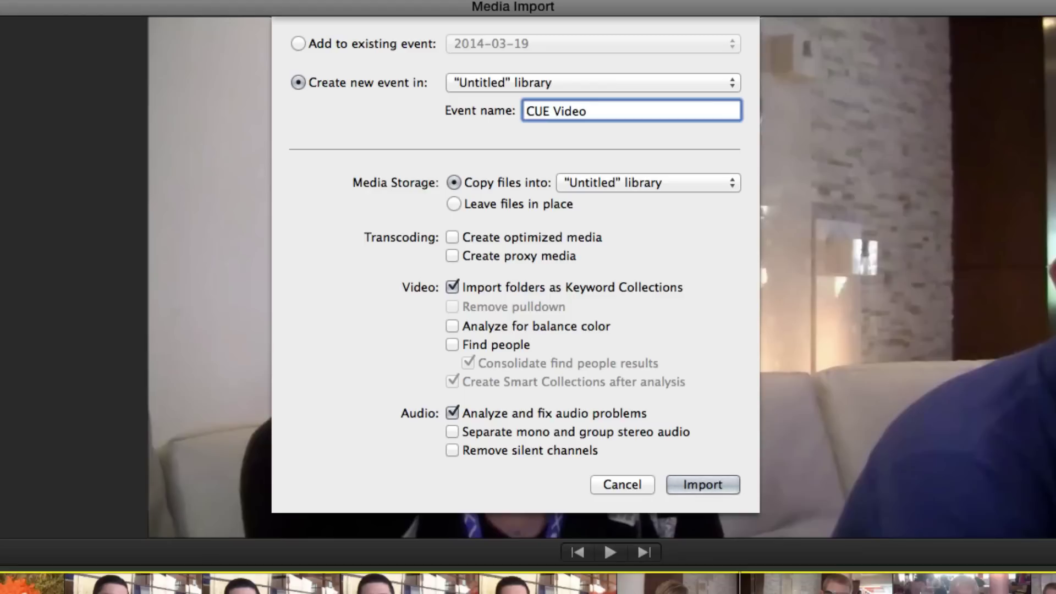
# Step: Enable the 'Analyze for balance color' import option
pyautogui.click(452, 327)
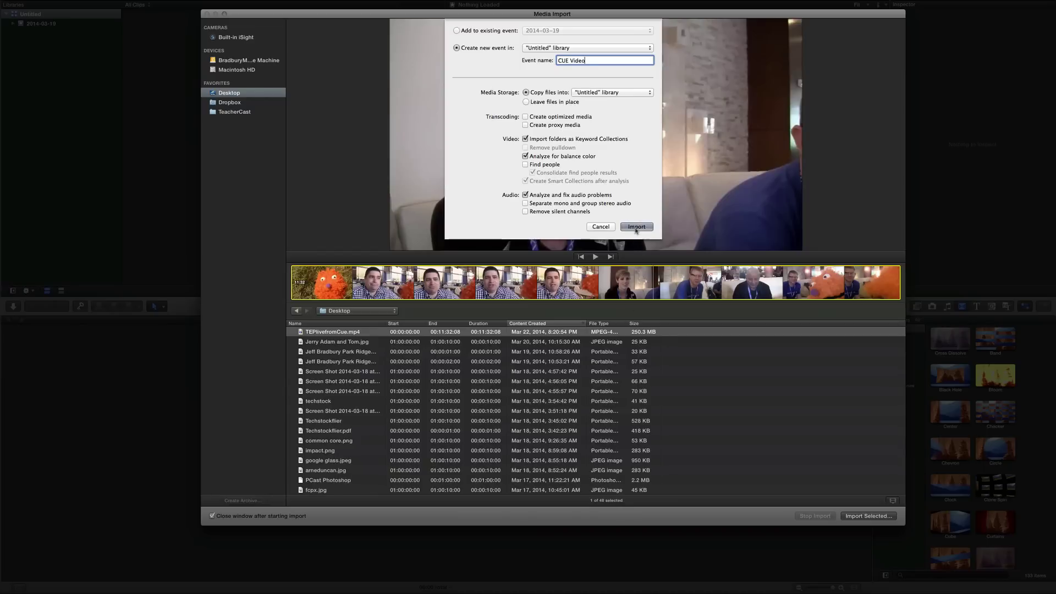
# Step: Import TEPlivefromCue into the CUE Video event and select the new clip
pyautogui.click(636, 228)
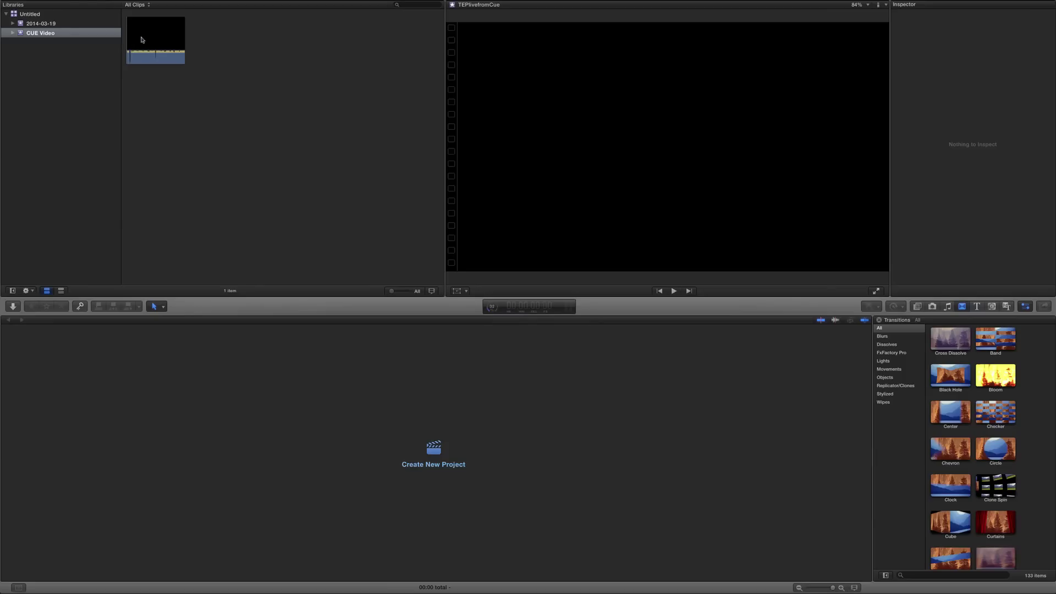
pyautogui.click(142, 41)
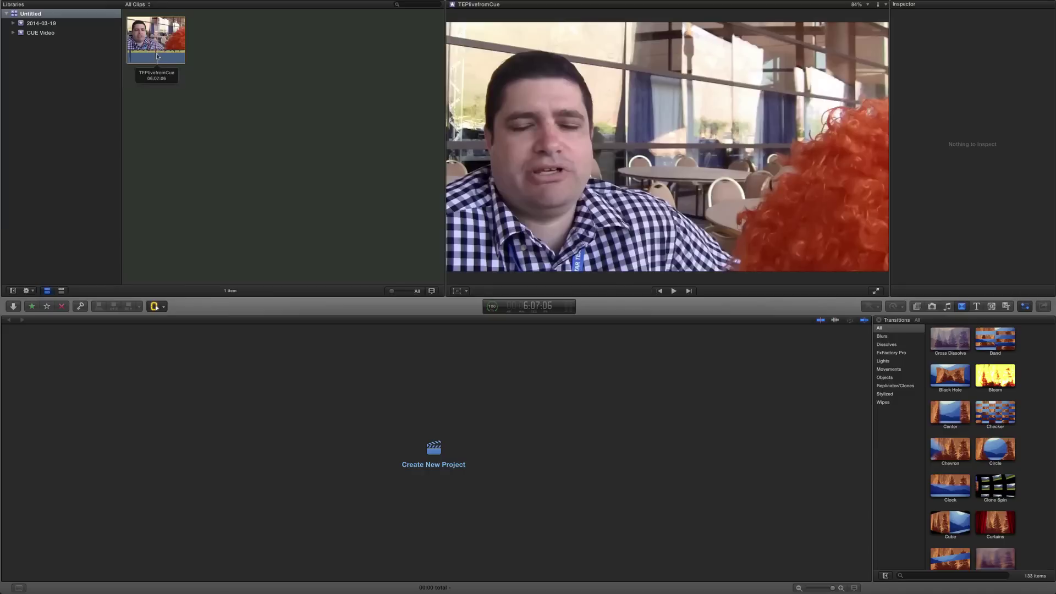
pyautogui.click(128, 58)
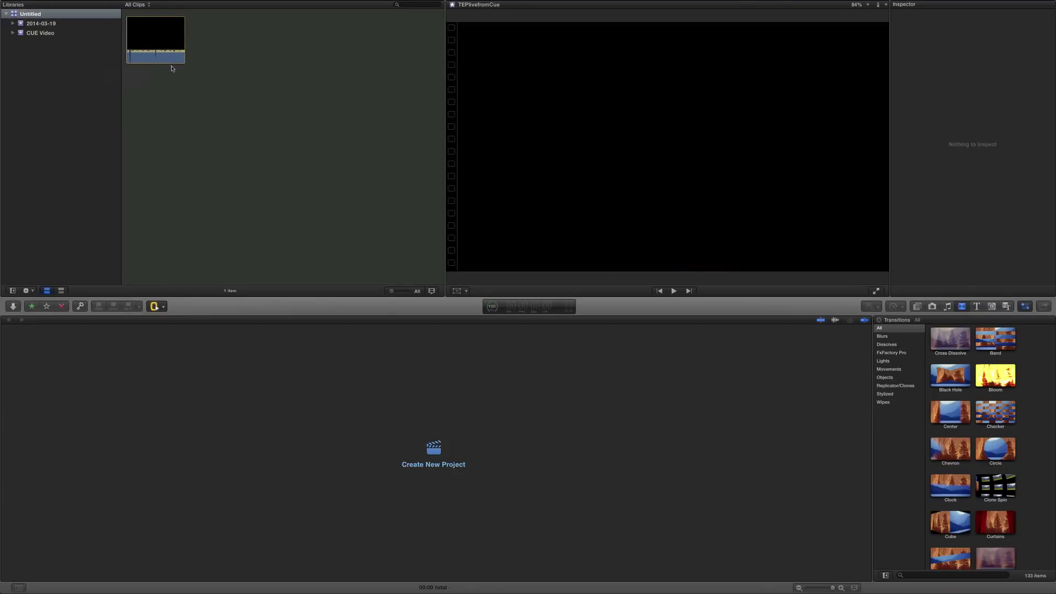
# Step: Set the clip-zoom slider so TEPlivefromCue shows as rows of filmstrip thumbnails
pyautogui.click(393, 295)
pyautogui.moveTo(394, 295); pyautogui.dragTo(407, 292)
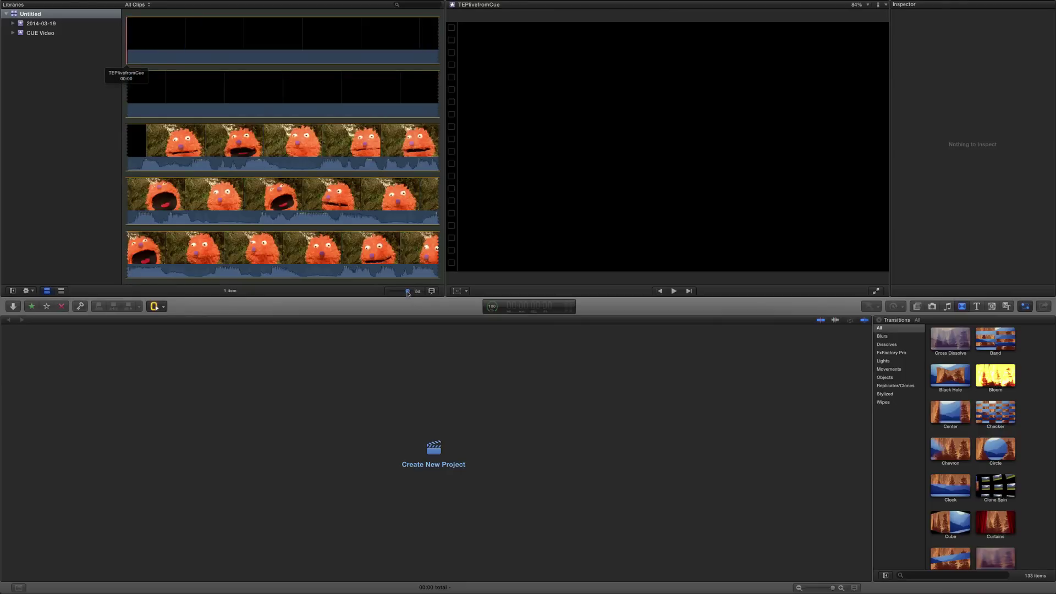
pyautogui.moveTo(408, 293); pyautogui.dragTo(401, 294)
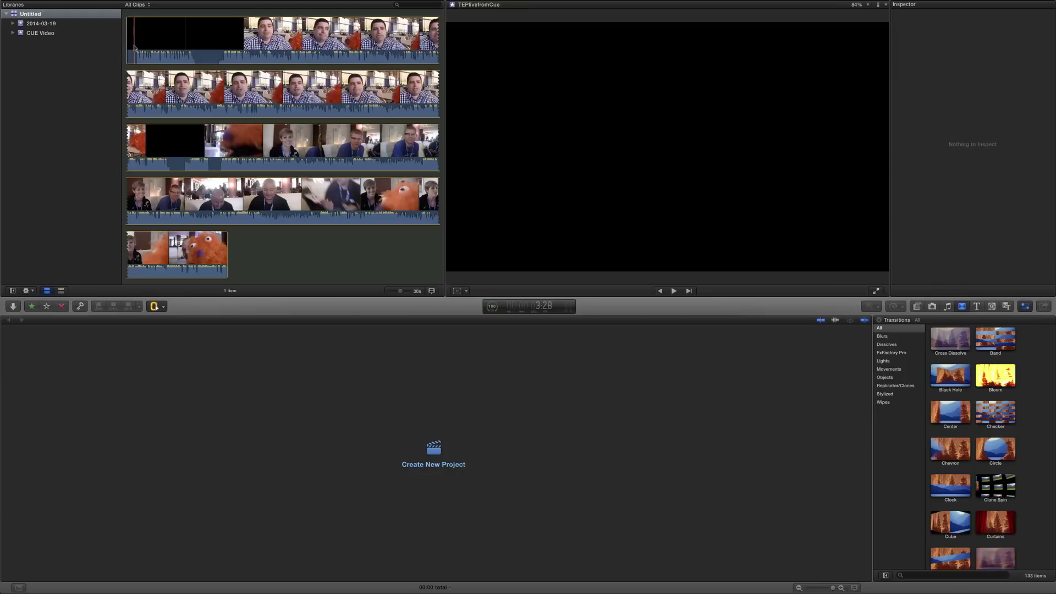
# Step: Mark TEPlivefromCue's opening range, ending at 35:10, as a Favorite
pyautogui.click(135, 47)
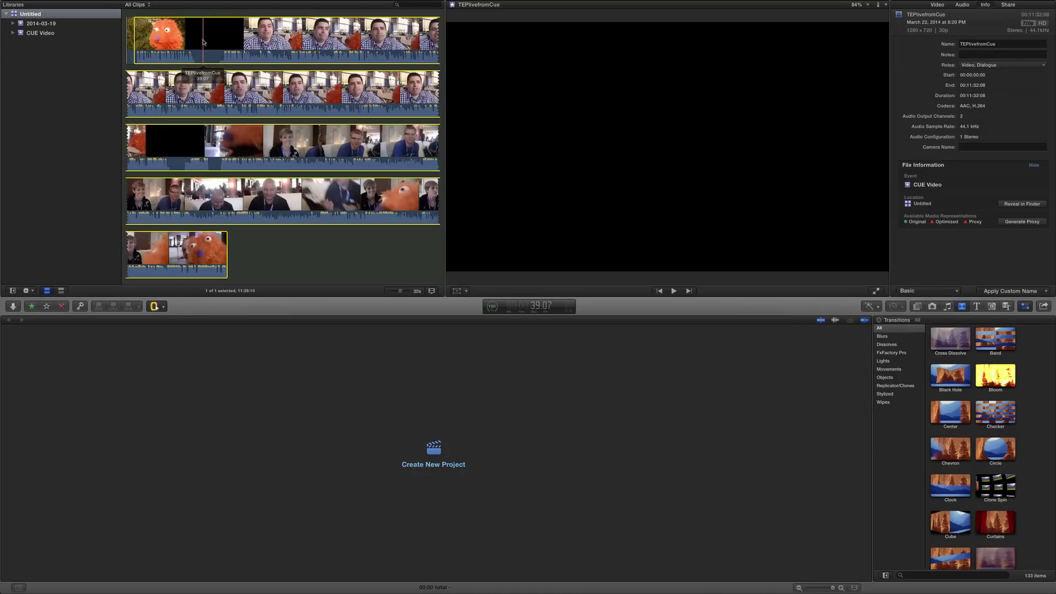
pyautogui.press('o')
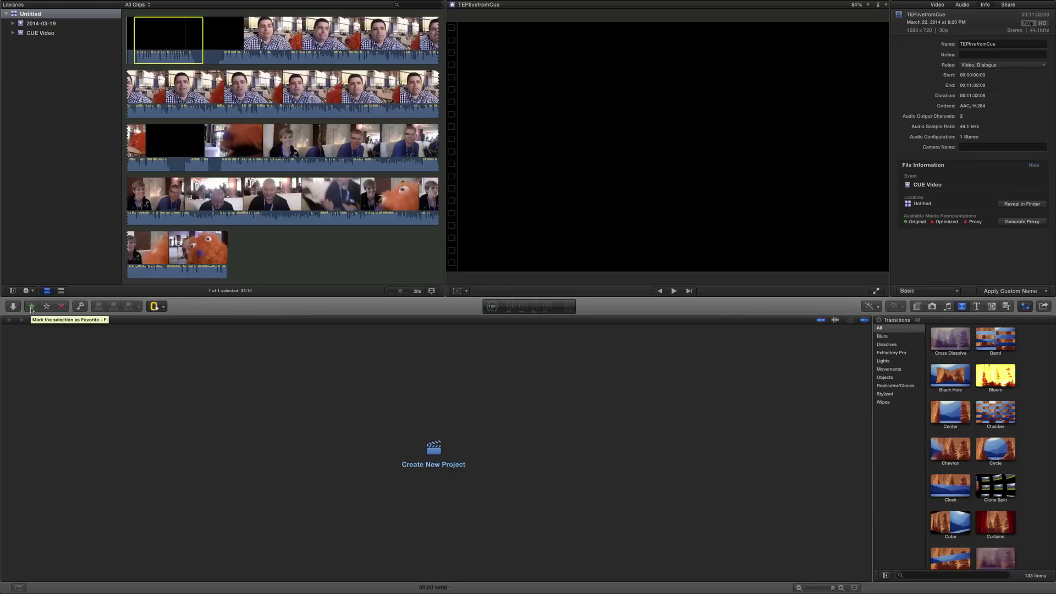
pyautogui.press('f')
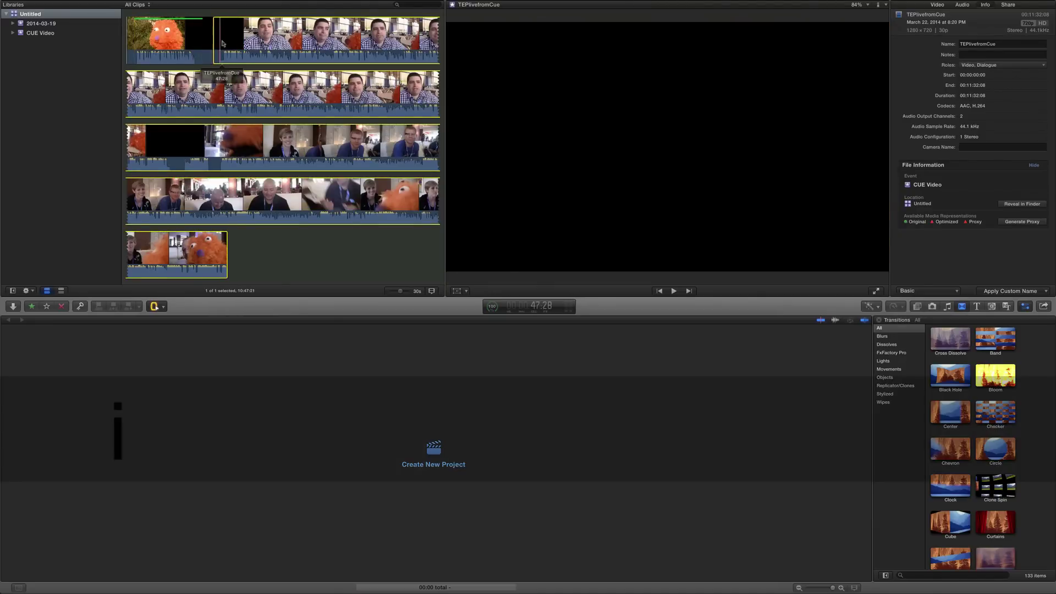
# Step: Favorite a third-row range and the final 5:24:24 stretch through the clip end
pyautogui.click(214, 43)
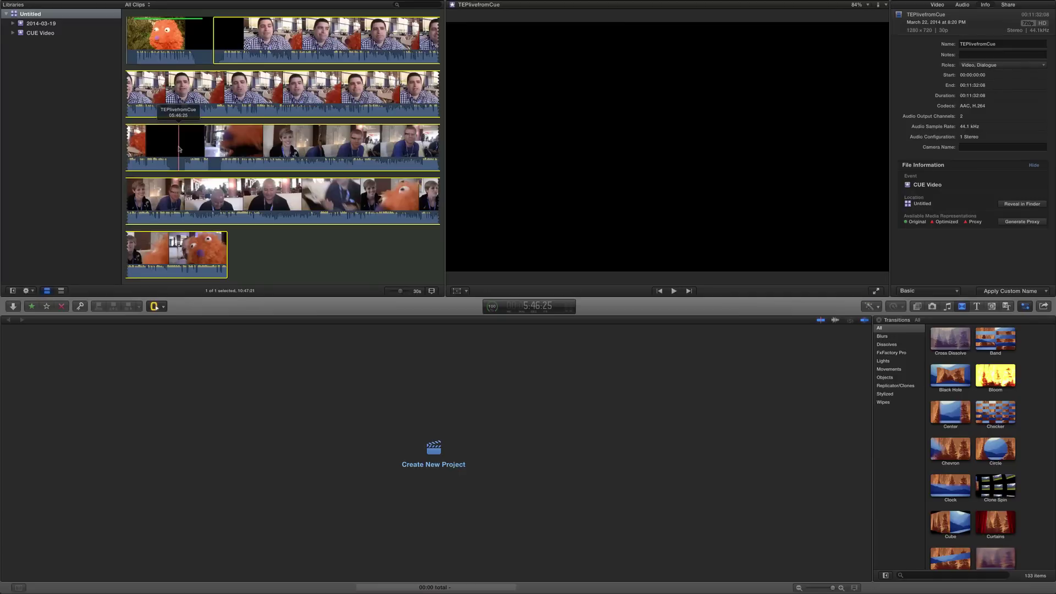
pyautogui.click(178, 147)
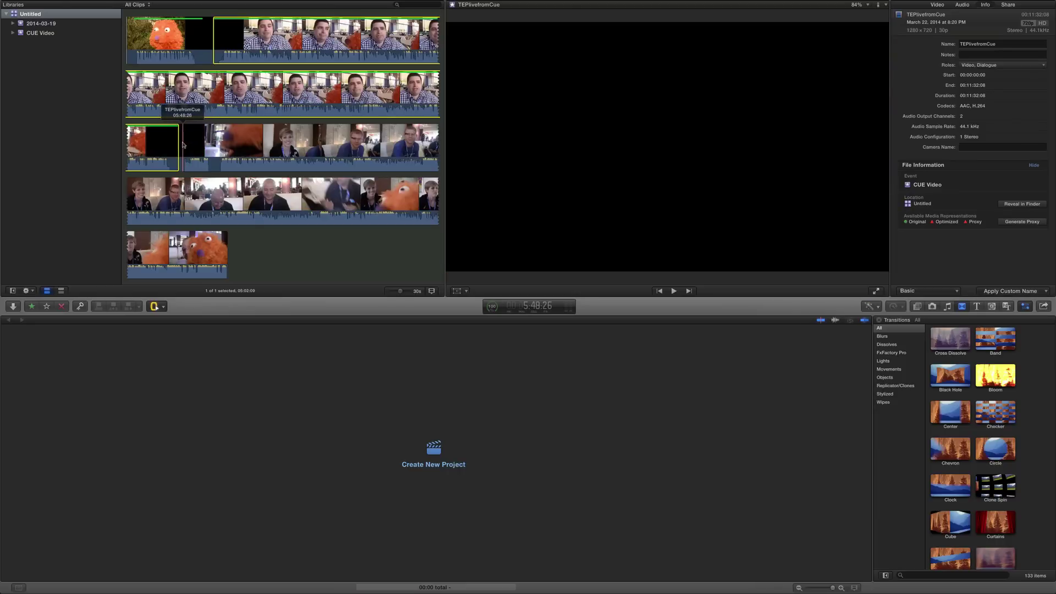
pyautogui.click(185, 146)
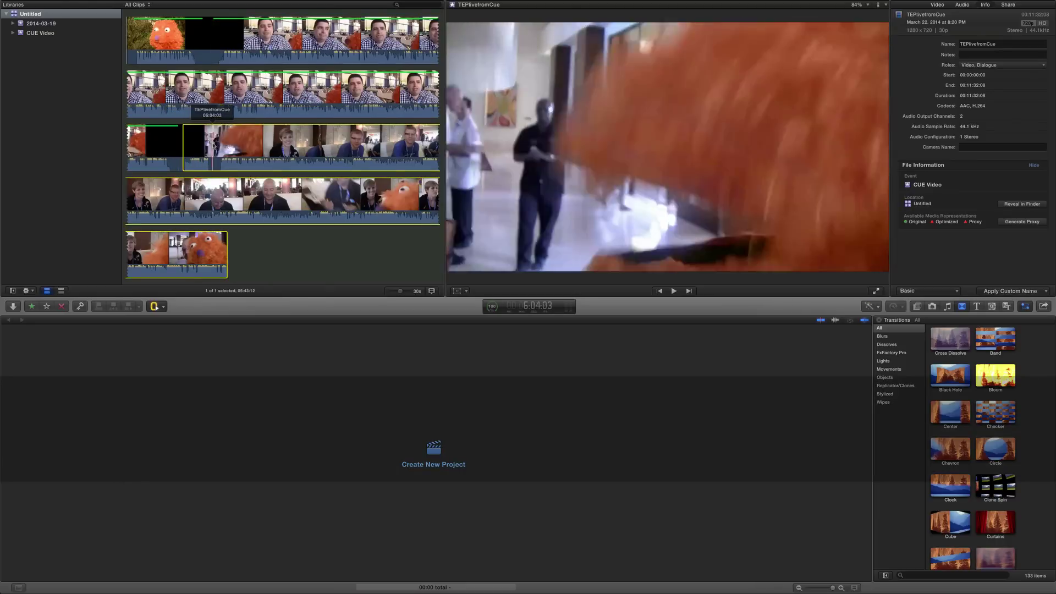
pyautogui.press('o')
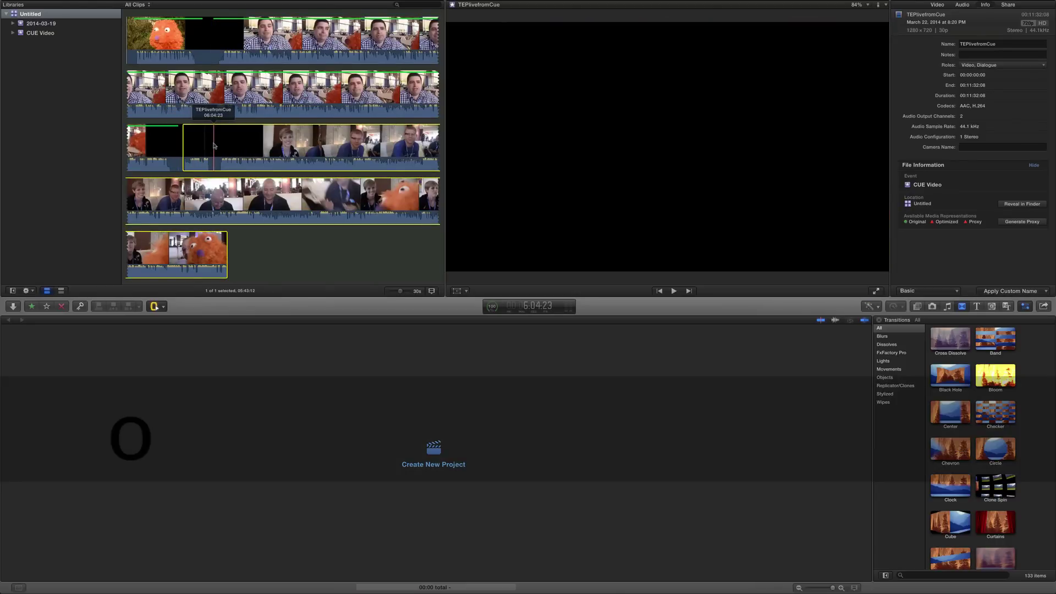
pyautogui.press('f')
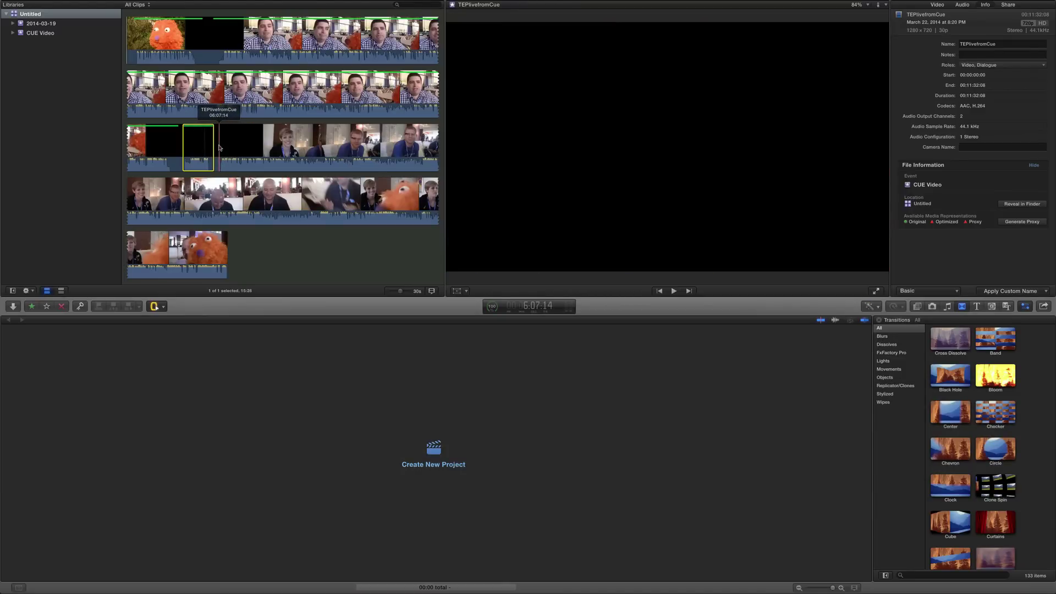
pyautogui.press('i')
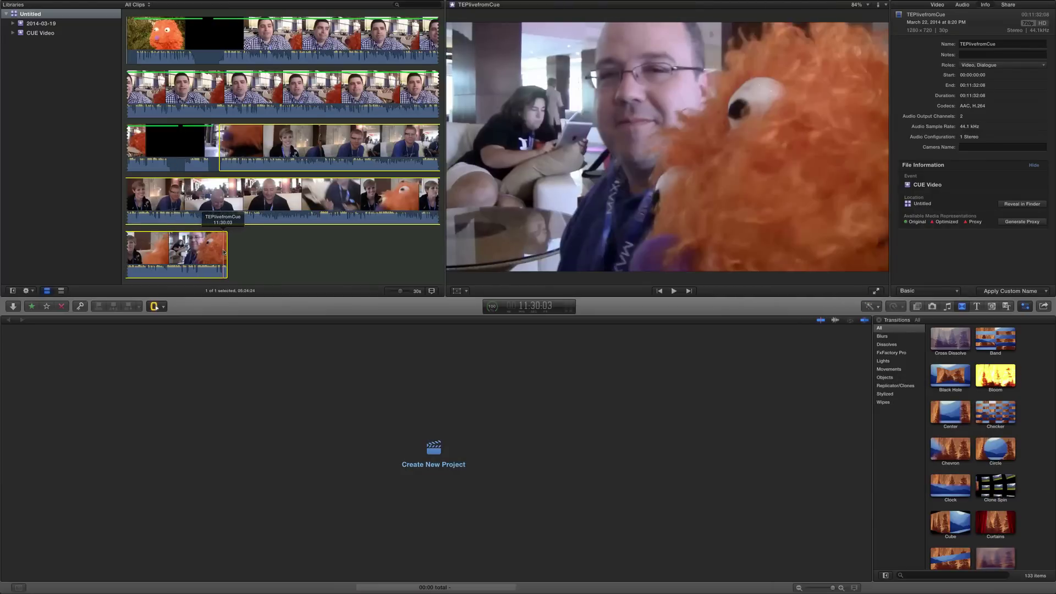
pyautogui.press('f')
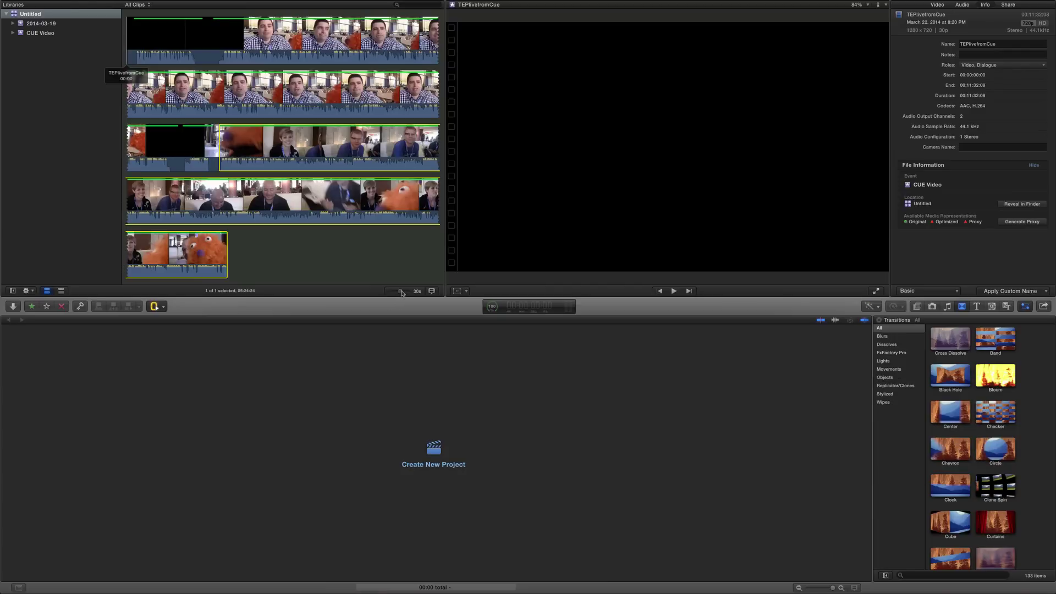
# Step: Collapse the filmstrips, deselect the clips, and filter the browser to Favorites
pyautogui.moveTo(402, 294); pyautogui.dragTo(388, 296)
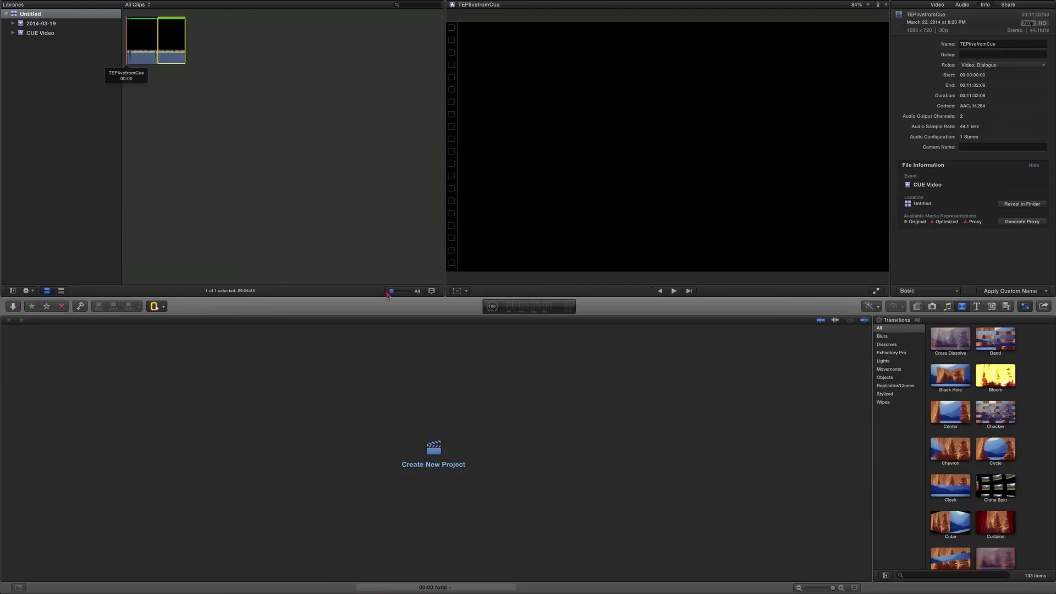
pyautogui.click(176, 82)
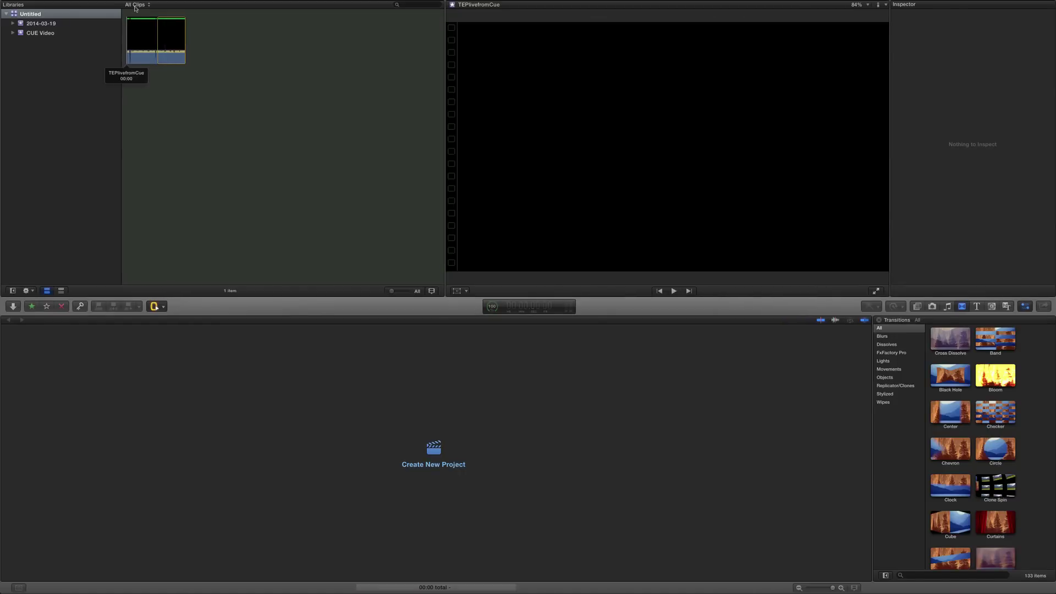
pyautogui.click(134, 6)
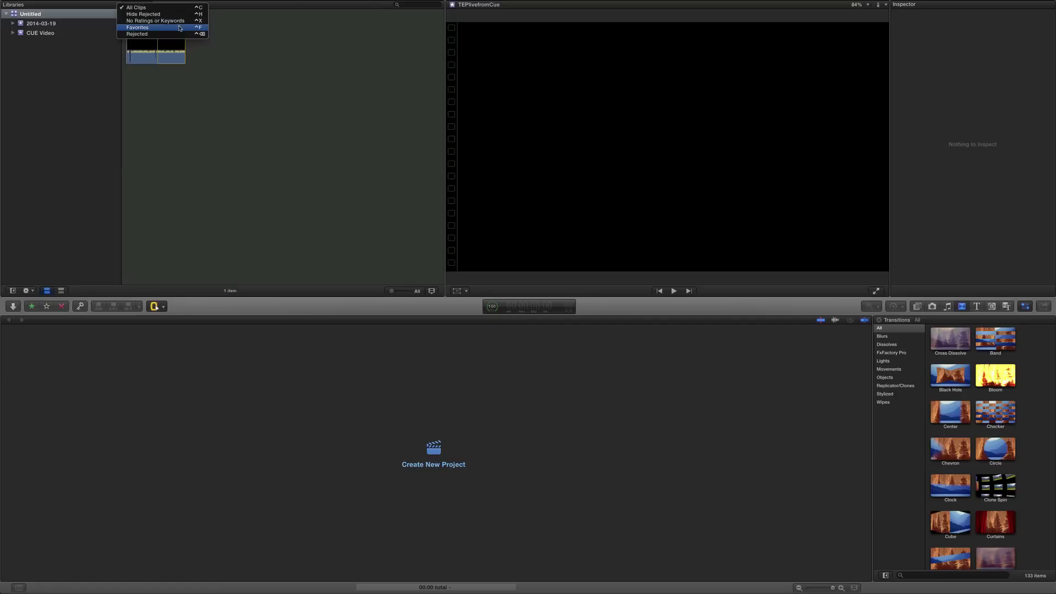
pyautogui.click(179, 28)
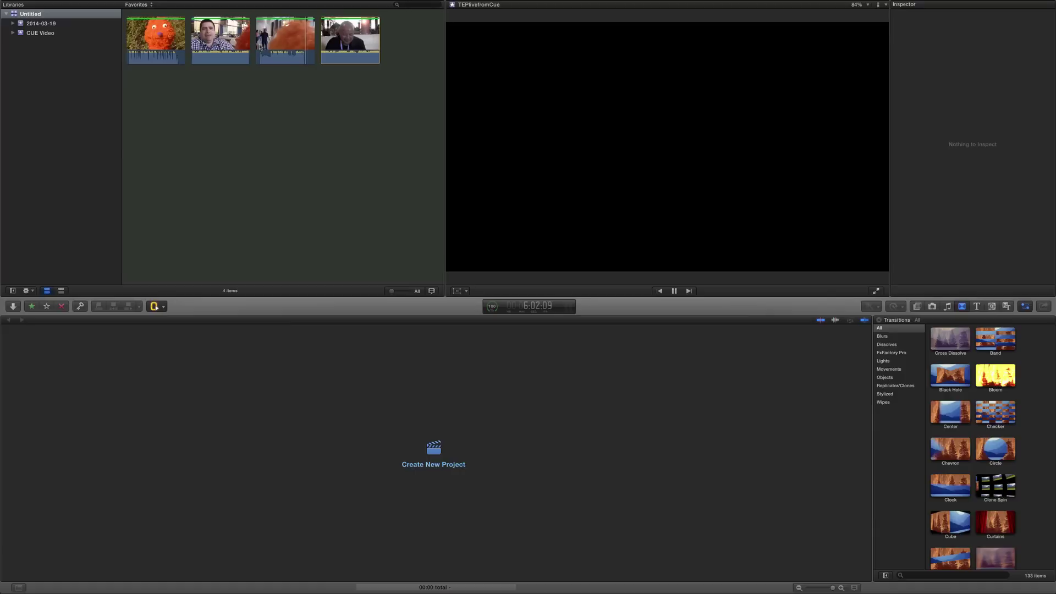
# Step: Unrate the third favorite clip and set the browser filter back to All Clips
pyautogui.click(279, 45)
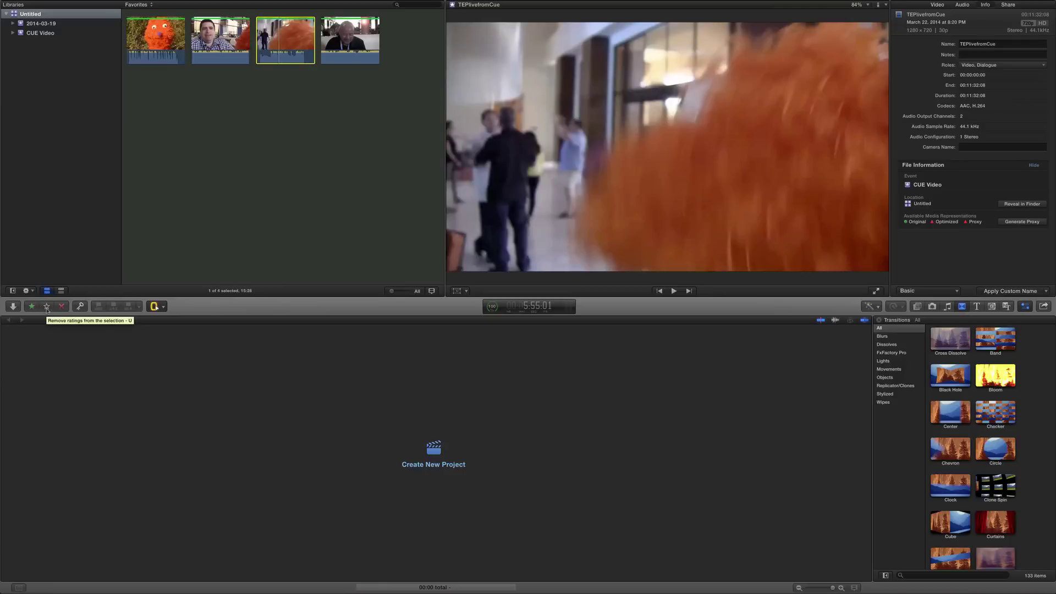
pyautogui.click(47, 311)
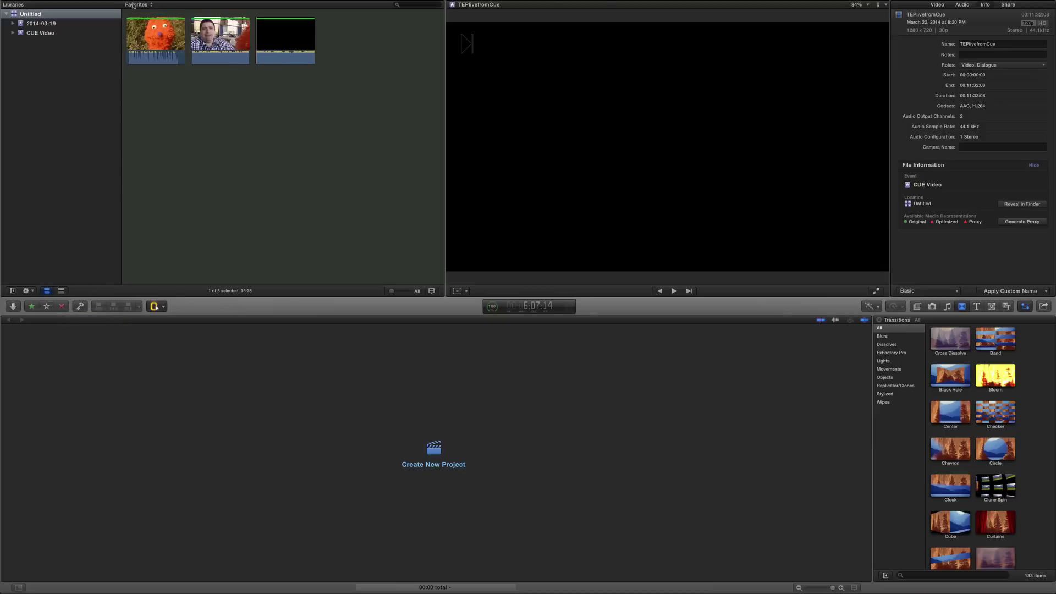
pyautogui.click(134, 5)
pyautogui.click(134, 7)
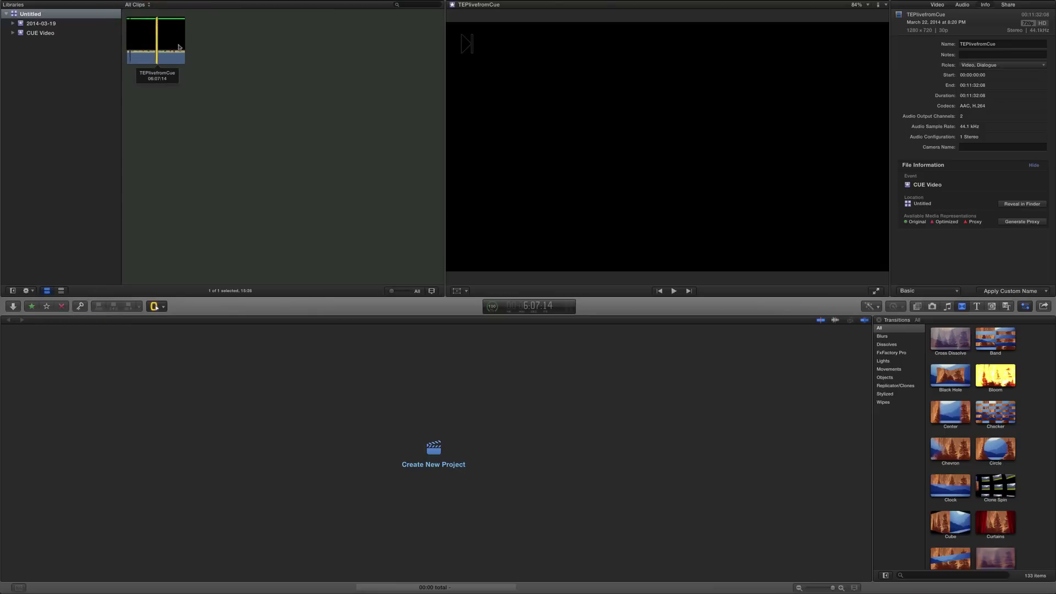
# Step: Resize the browser filmstrips and reject a short range near the start of the second row
pyautogui.moveTo(393, 291); pyautogui.dragTo(405, 293)
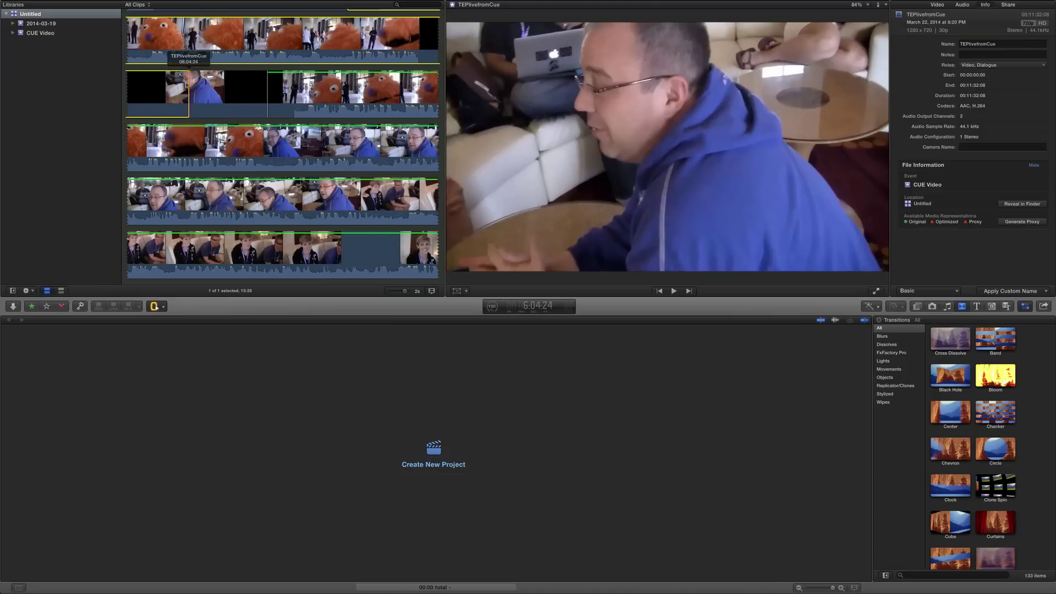
pyautogui.moveTo(404, 291); pyautogui.dragTo(399, 291)
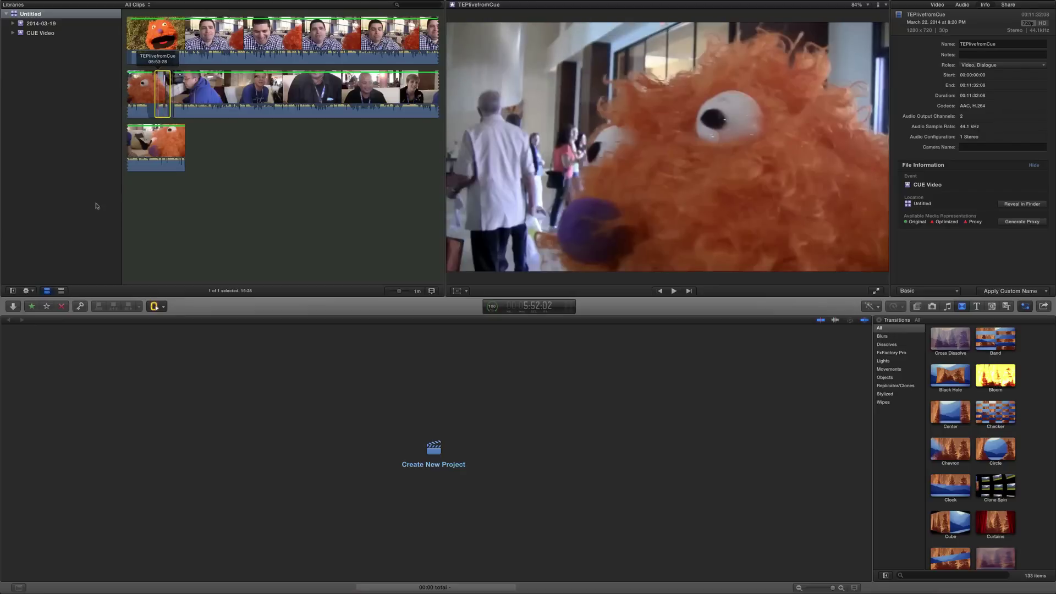
pyautogui.click(62, 309)
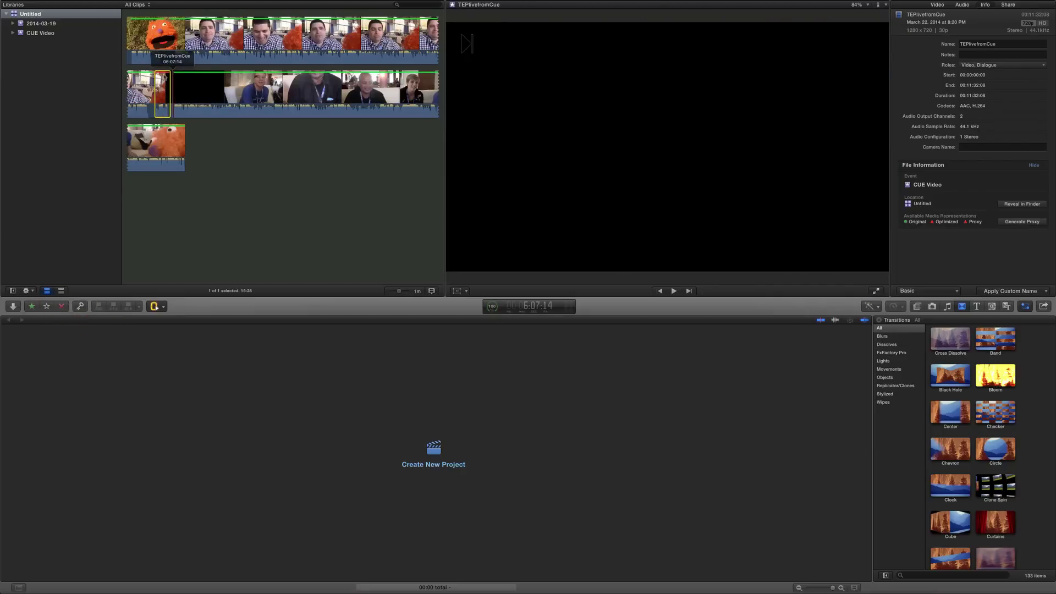
# Step: Filter the browser to Rejected, then All Clips, and finally back to Favorites
pyautogui.click(136, 4)
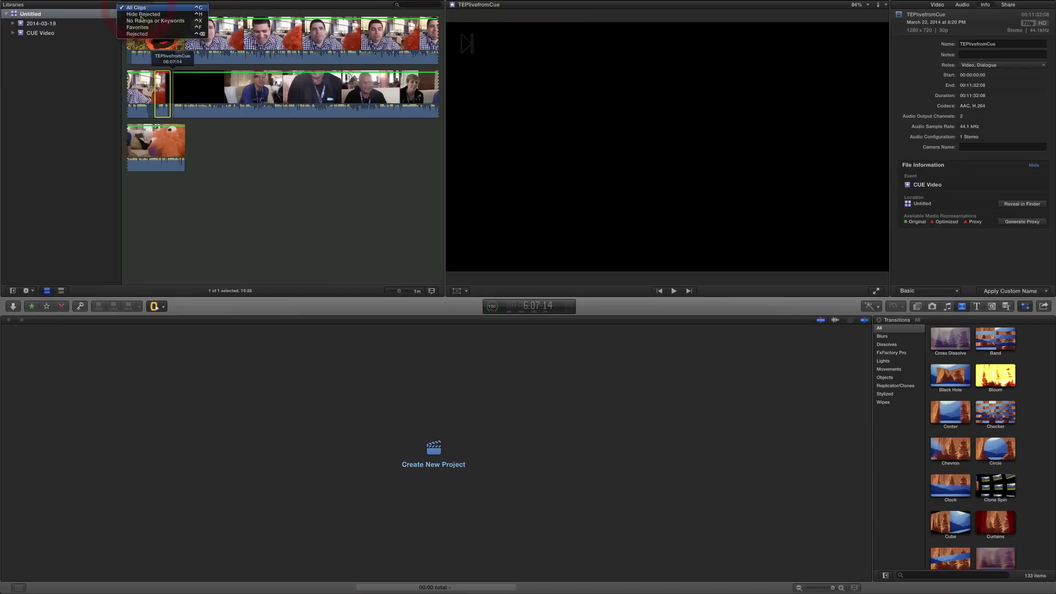
pyautogui.click(138, 34)
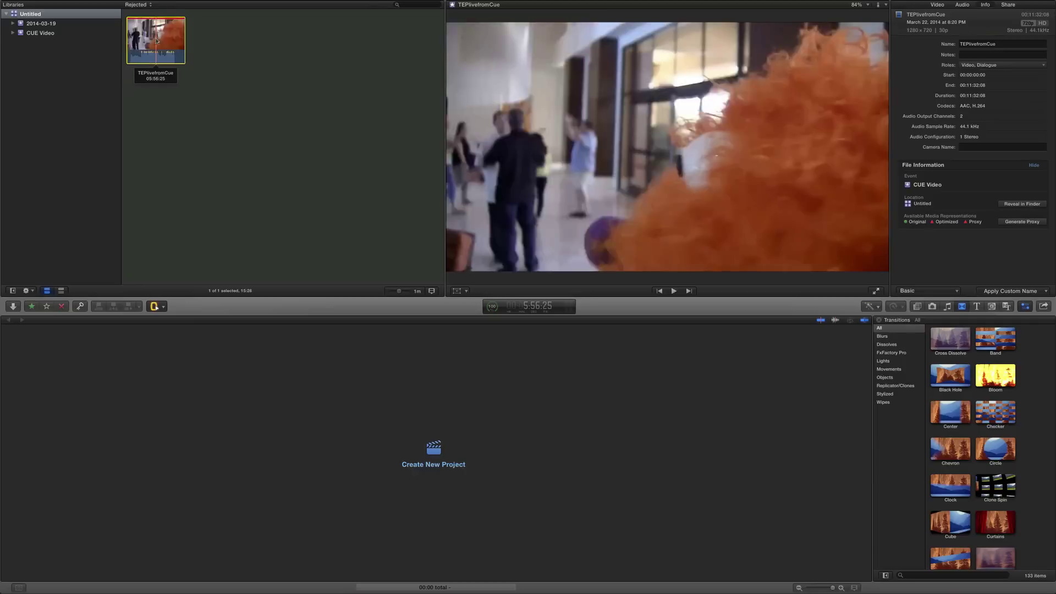
pyautogui.click(136, 4)
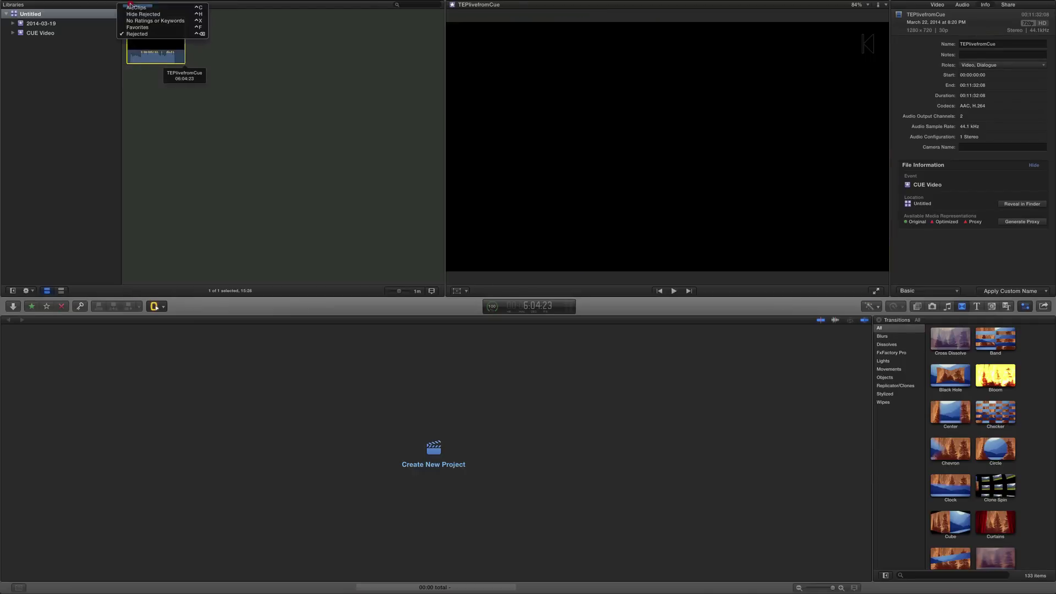
pyautogui.click(134, 8)
pyautogui.click(136, 5)
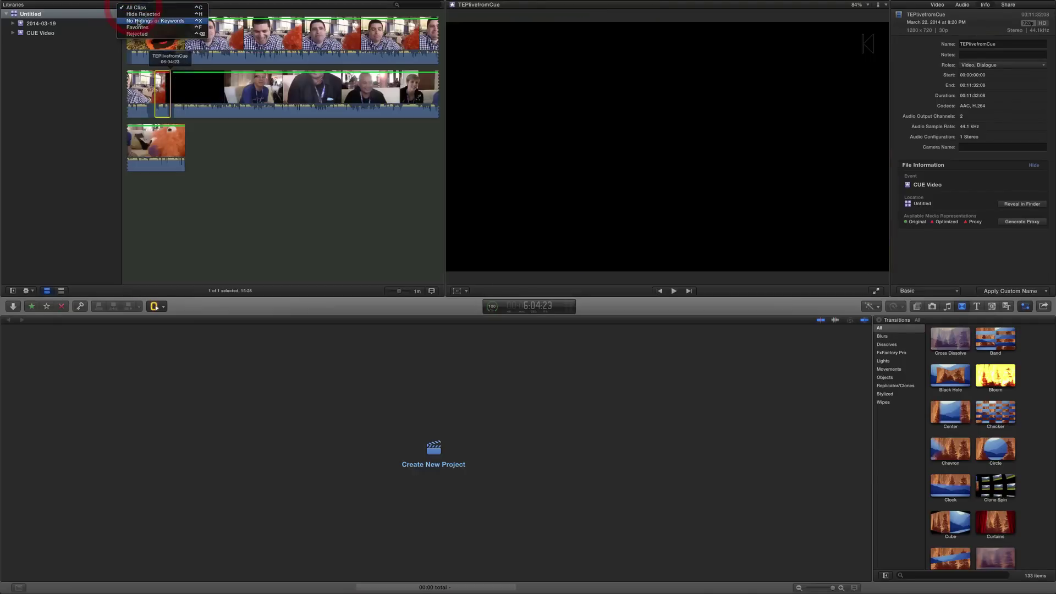
pyautogui.click(138, 27)
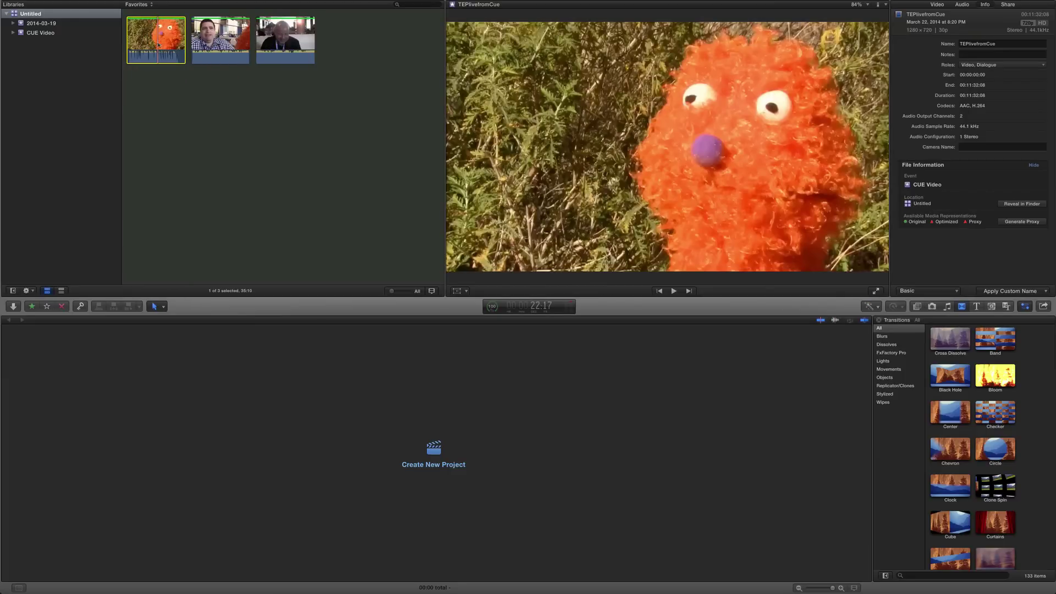
# Step: Try dragging the puppet clip to the empty timeline, then select the CUE Video event
pyautogui.moveTo(161, 35); pyautogui.dragTo(199, 138)
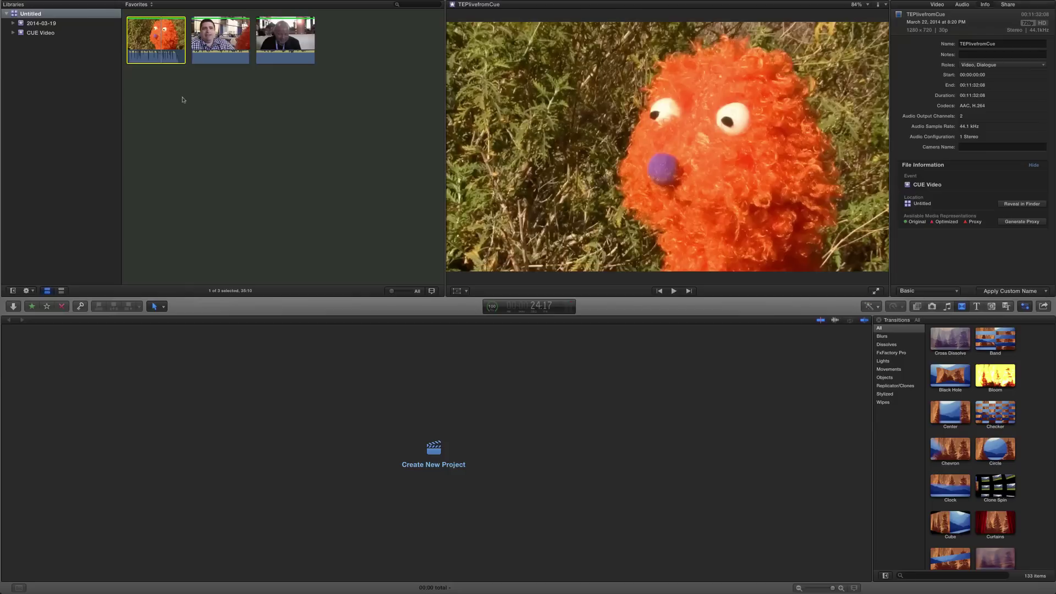
pyautogui.click(36, 36)
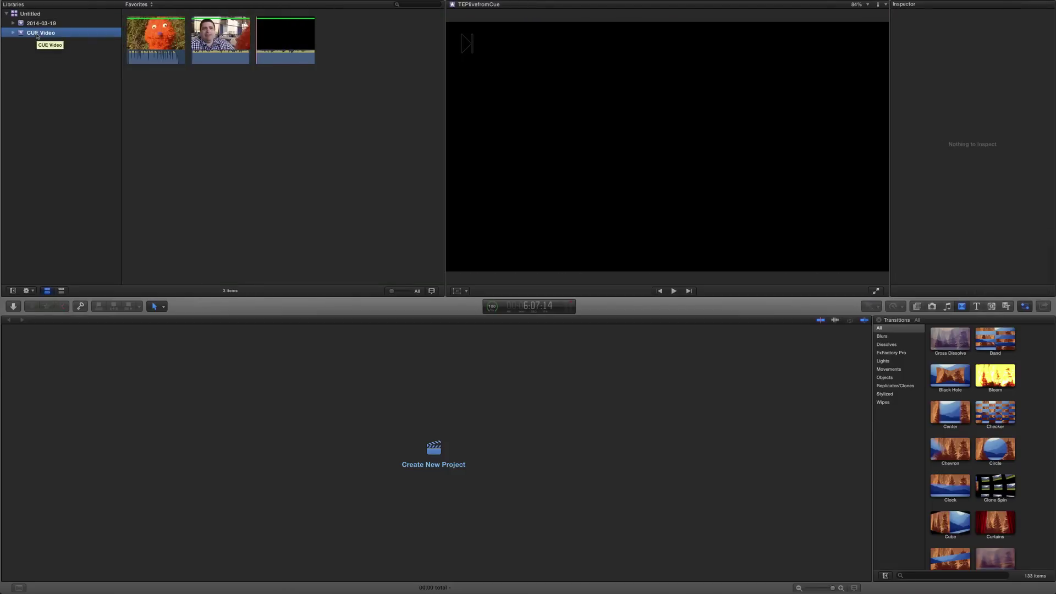
# Step: Create a new project named 'TechEducator CUE Promo Video' in the CUE Video event
pyautogui.rightClick(37, 35)
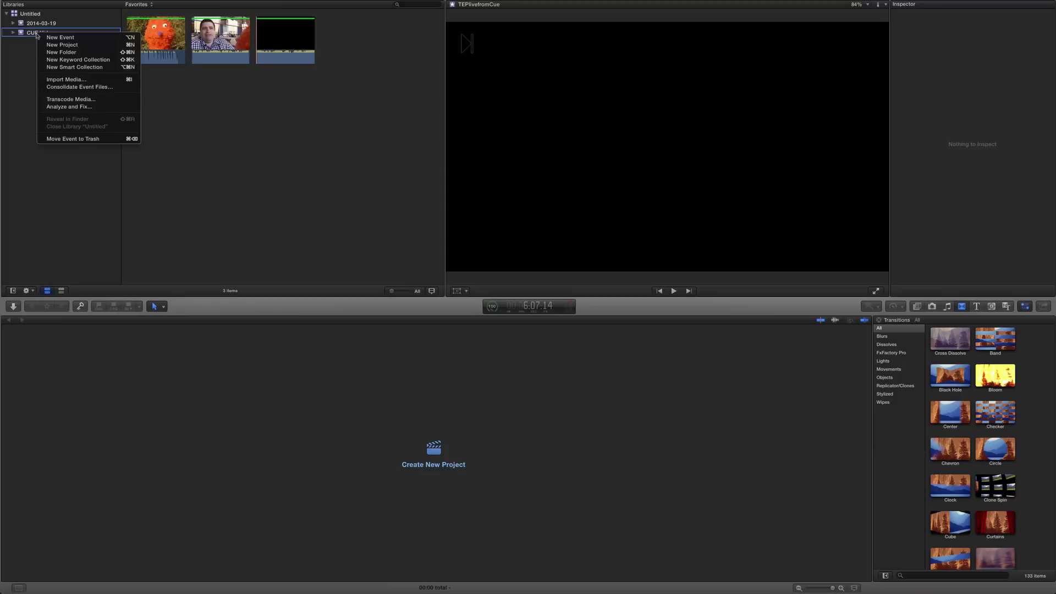
pyautogui.click(92, 45)
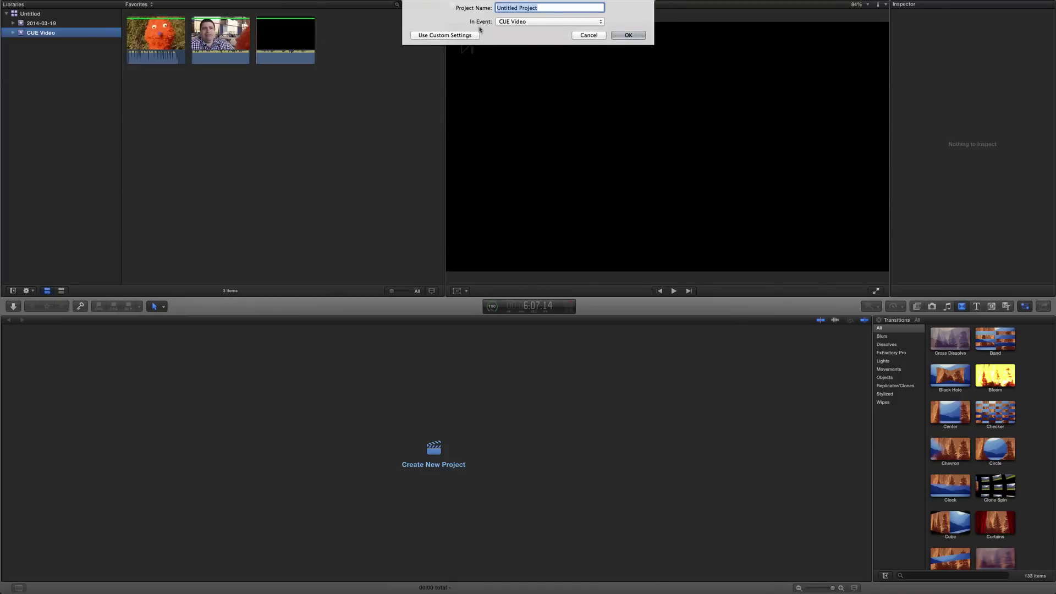
pyautogui.write('TechEducator CUE Promo Video')
pyautogui.click(632, 36)
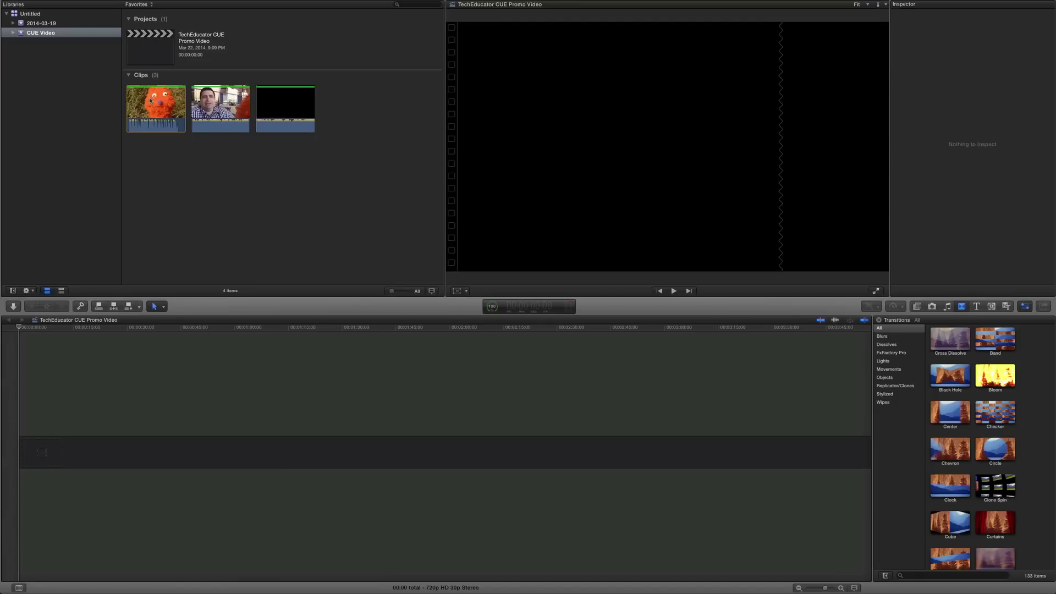
# Step: Drop the orange puppet clip at the start of the primary storyline and play it back
pyautogui.click(151, 101)
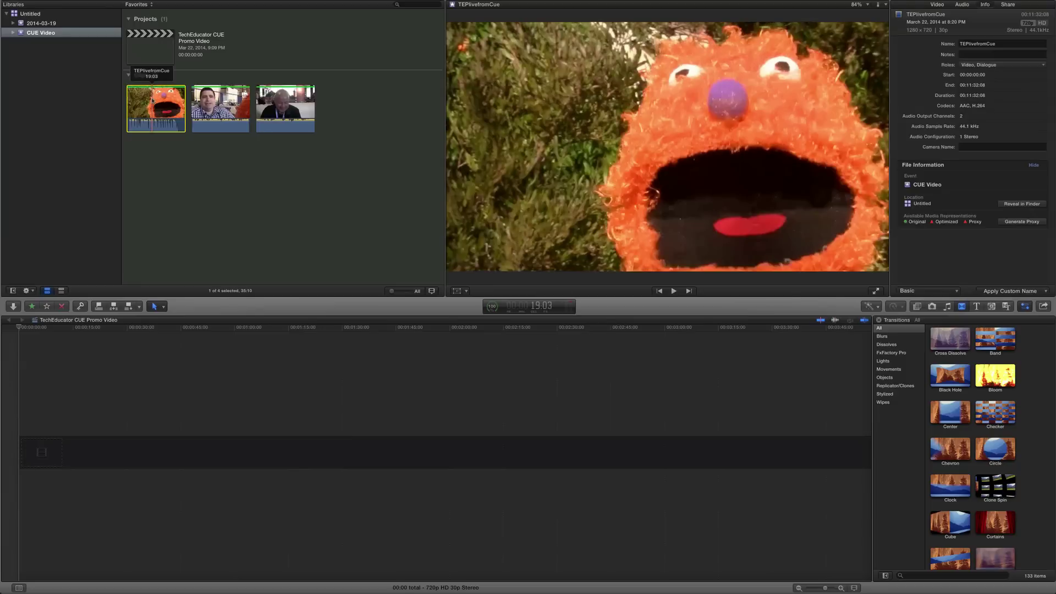
pyautogui.moveTo(152, 101); pyautogui.dragTo(449, 417)
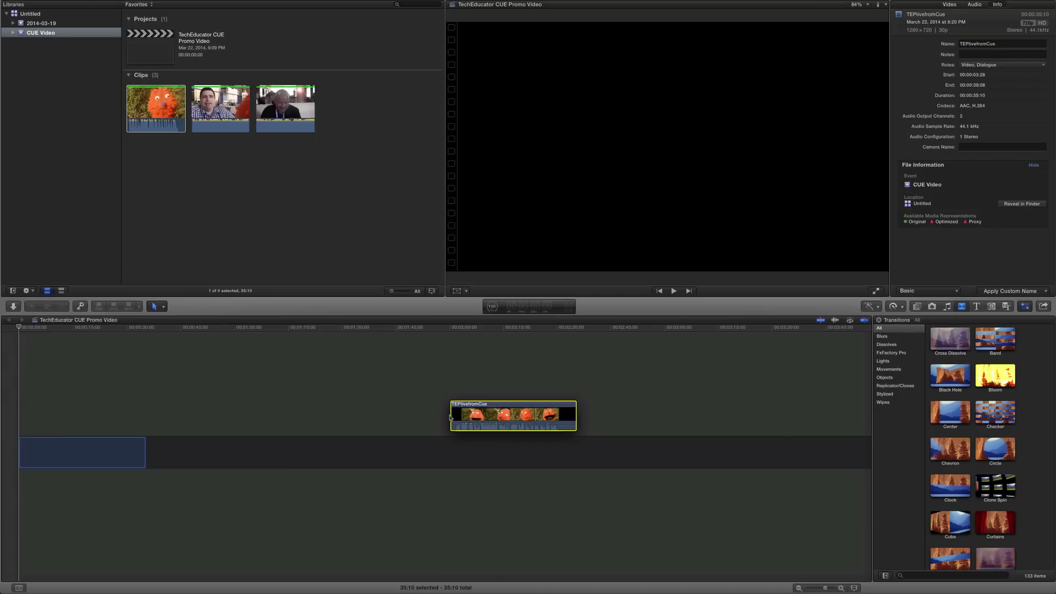
pyautogui.moveTo(450, 418); pyautogui.dragTo(464, 423)
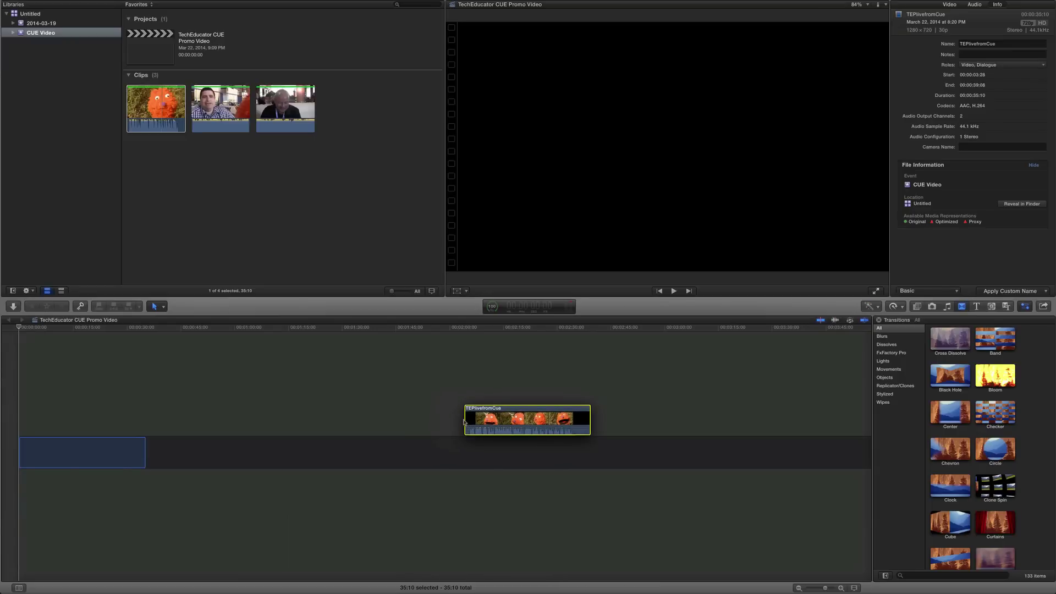
pyautogui.moveTo(465, 422); pyautogui.dragTo(464, 423)
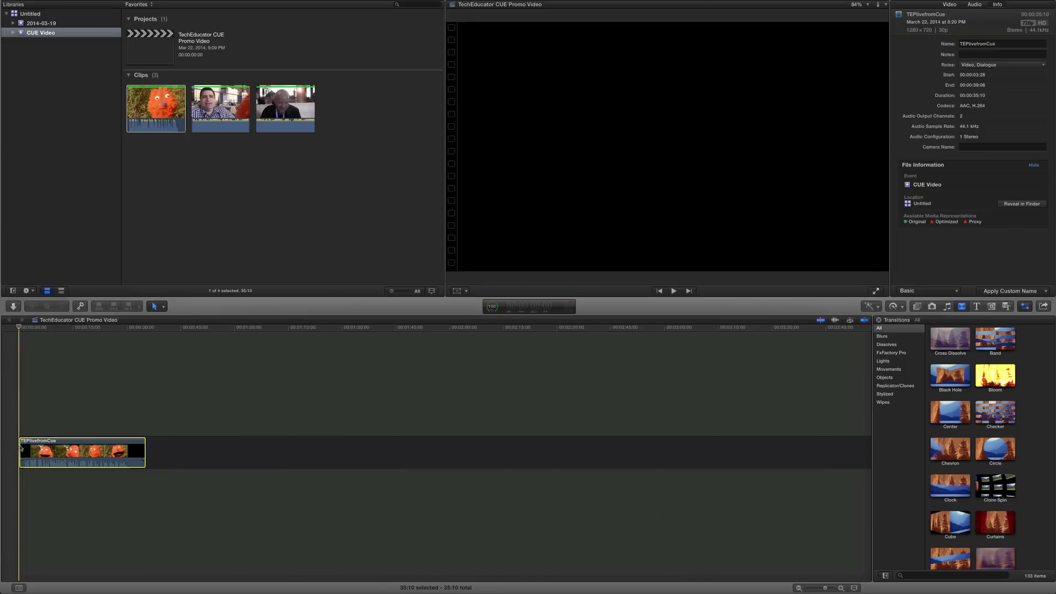
pyautogui.press('space')
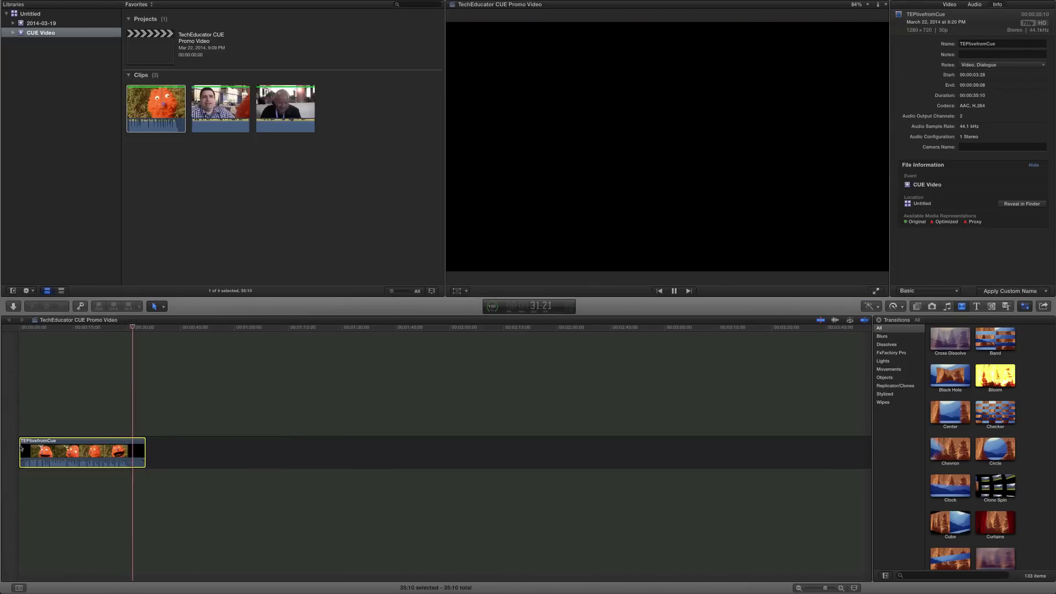
pyautogui.press('space')
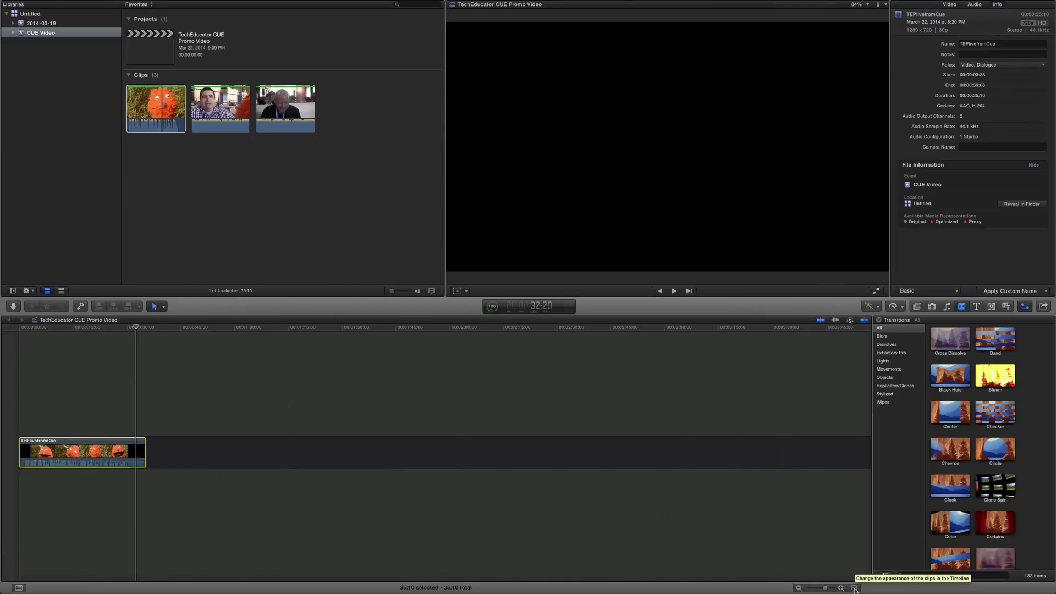
# Step: Try each clip appearance option and settle on filmstrip with audio waveform
pyautogui.click(854, 589)
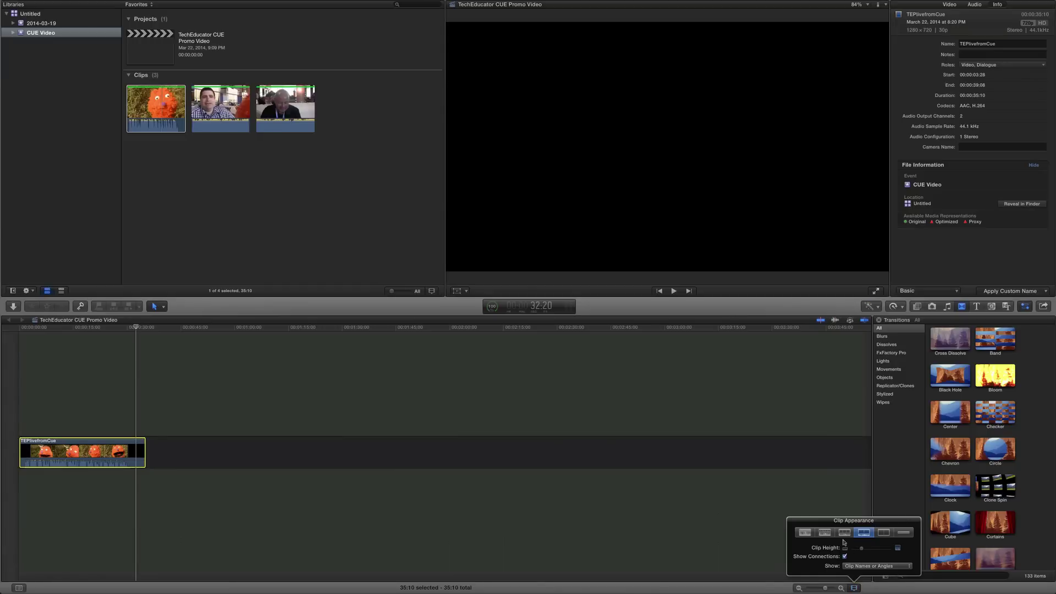
pyautogui.click(805, 533)
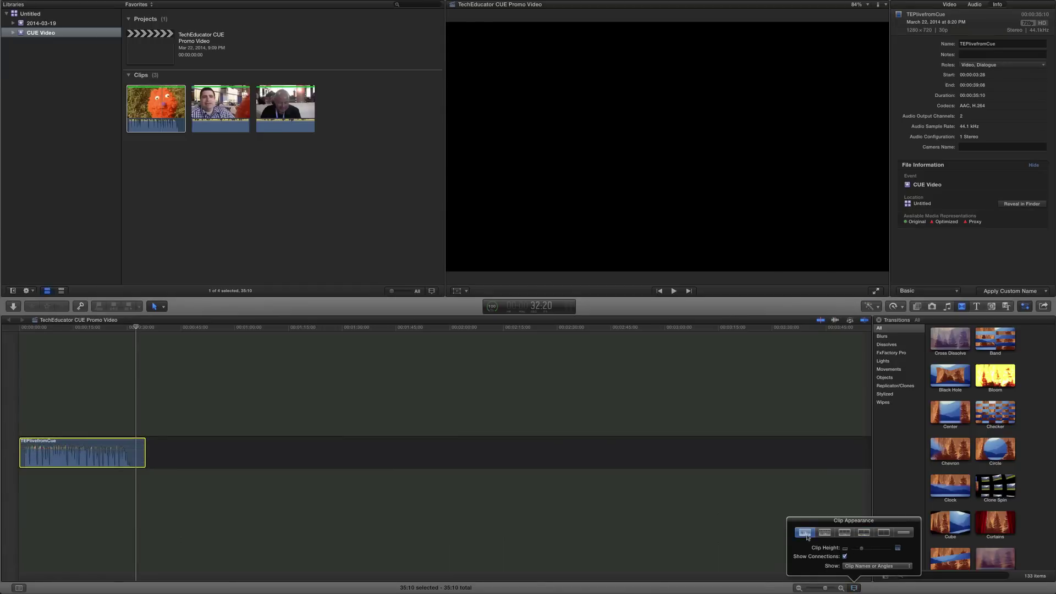
pyautogui.click(824, 533)
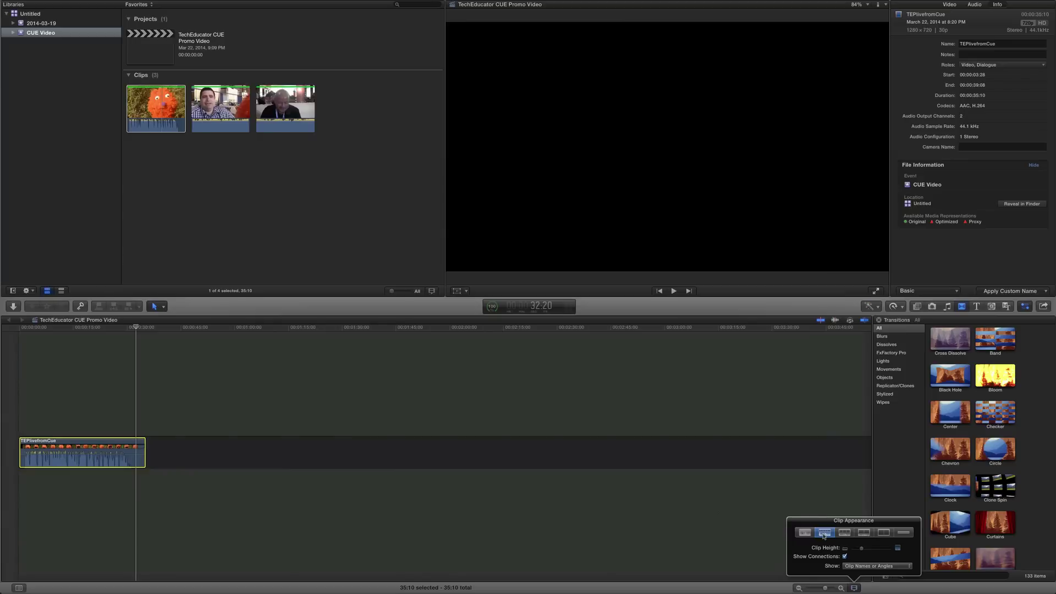
pyautogui.click(844, 532)
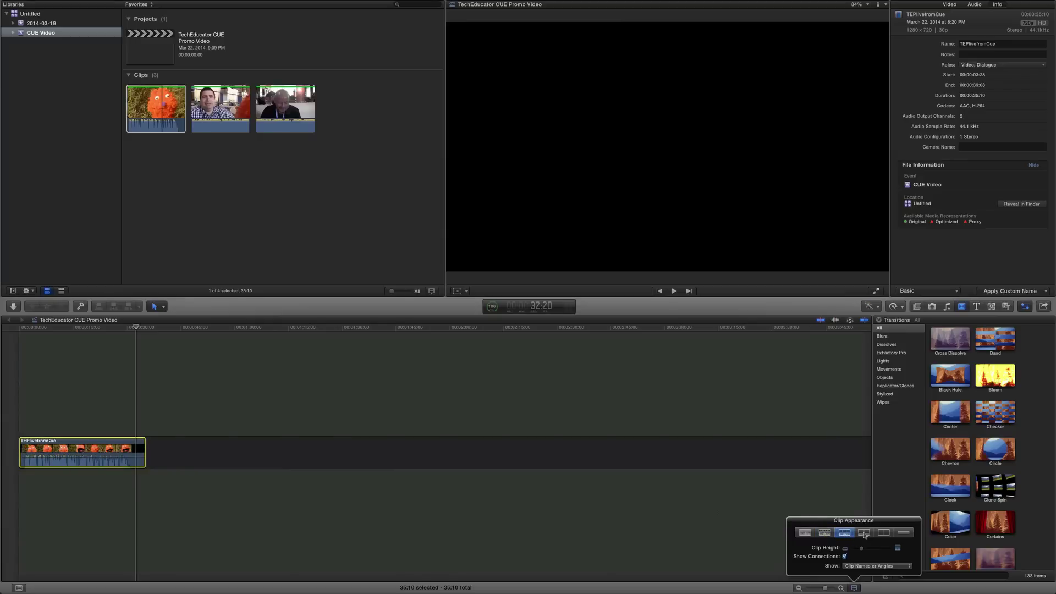
pyautogui.click(865, 533)
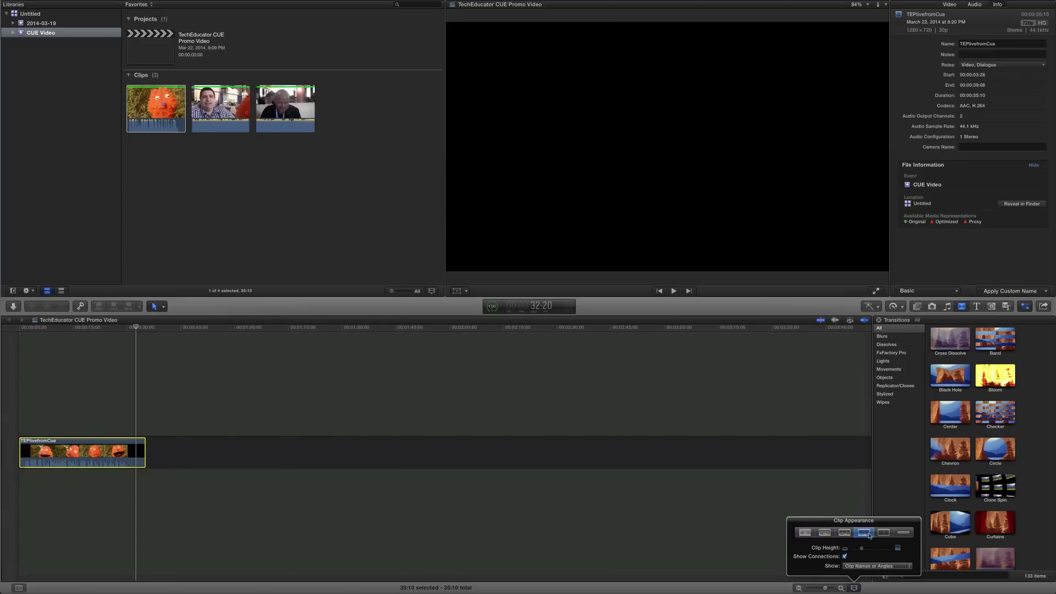
pyautogui.click(884, 533)
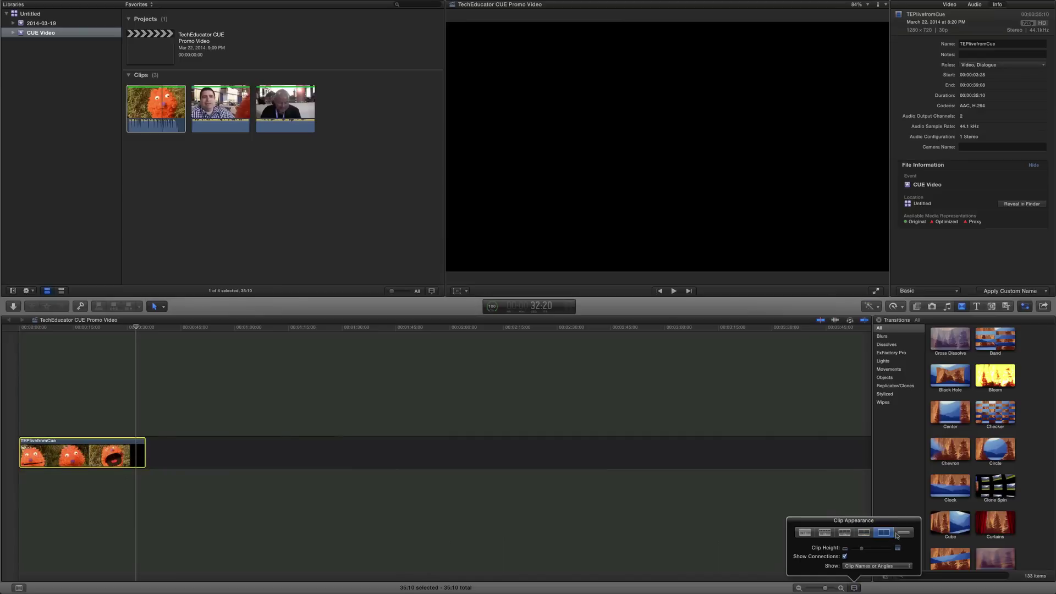
pyautogui.click(902, 533)
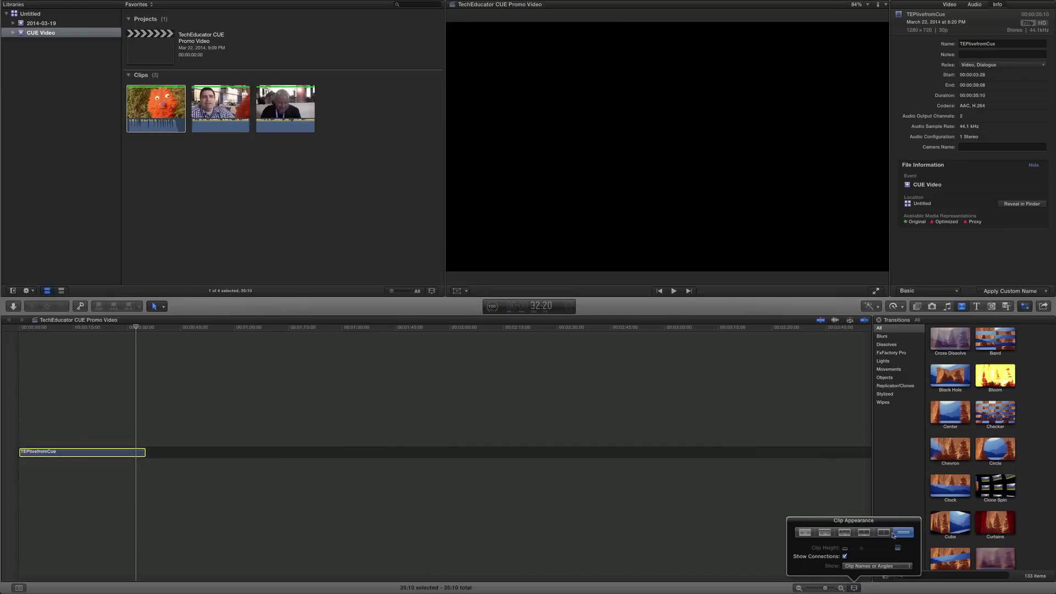
pyautogui.click(883, 533)
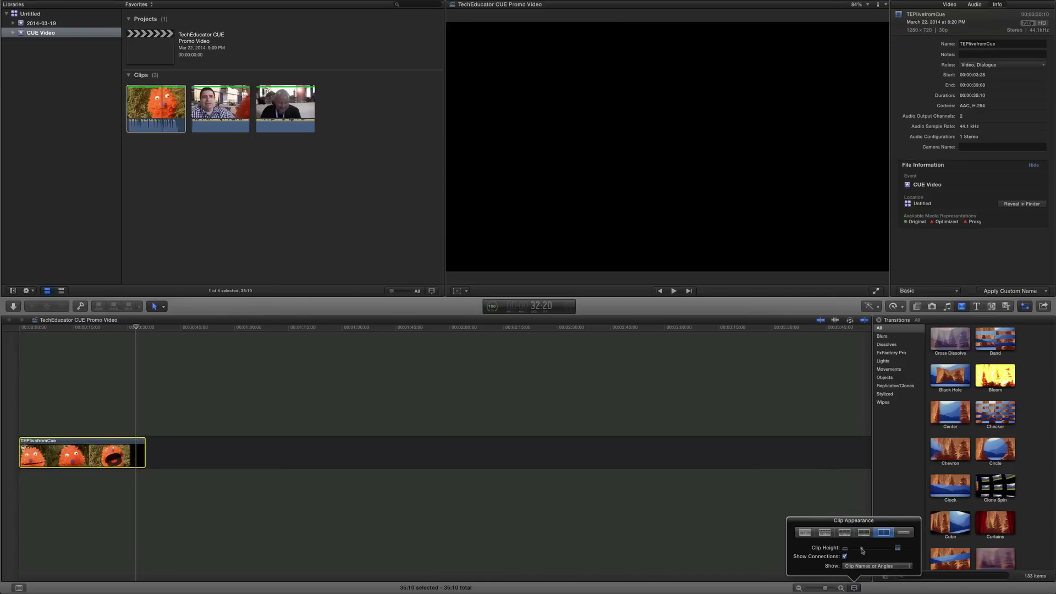
pyautogui.click(865, 535)
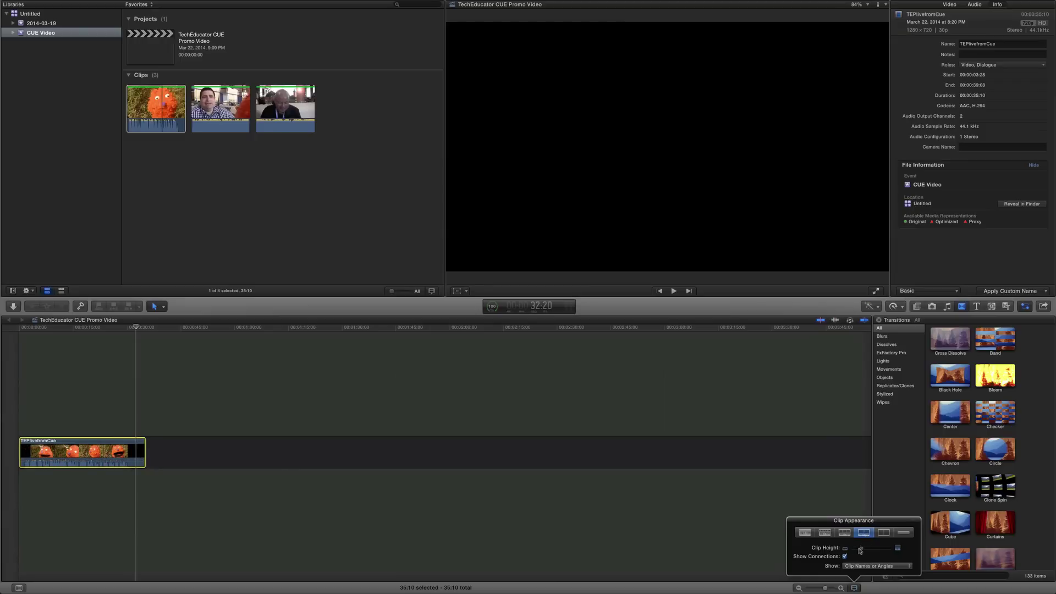
# Step: Increase the timeline clip height, then close the settings and deselect the clip
pyautogui.moveTo(861, 549); pyautogui.dragTo(891, 550)
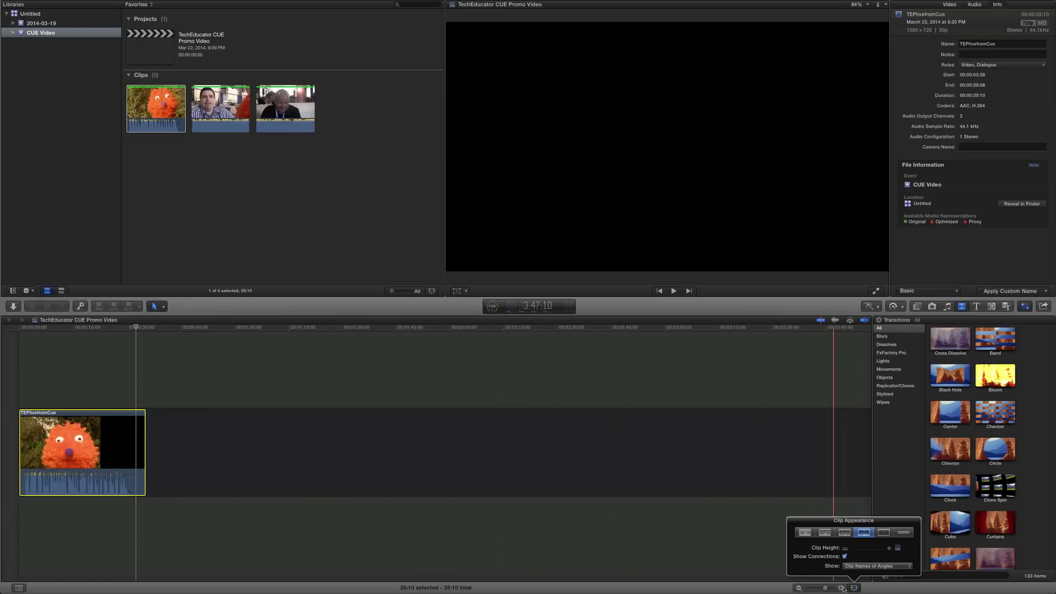
pyautogui.click(854, 588)
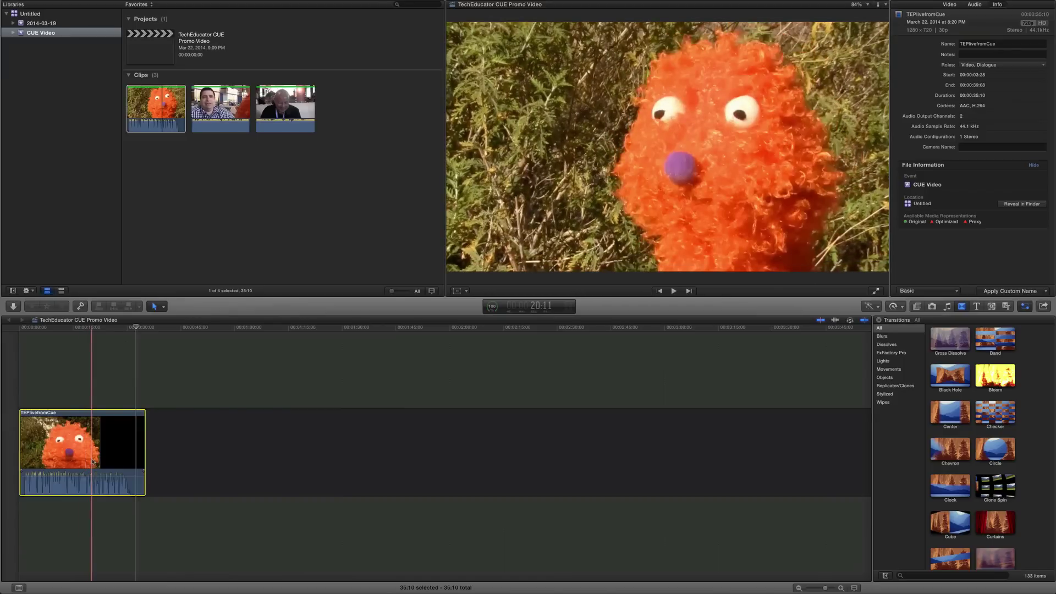
pyautogui.click(220, 204)
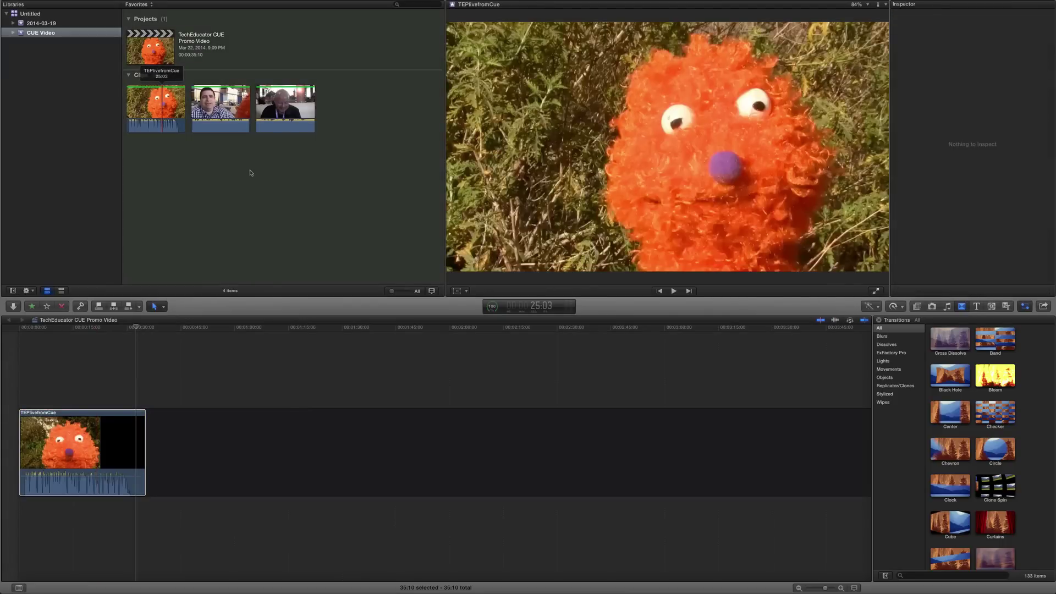
# Step: Select nine Desktop photos and import them into the existing CUE Video event
pyautogui.rightClick(45, 34)
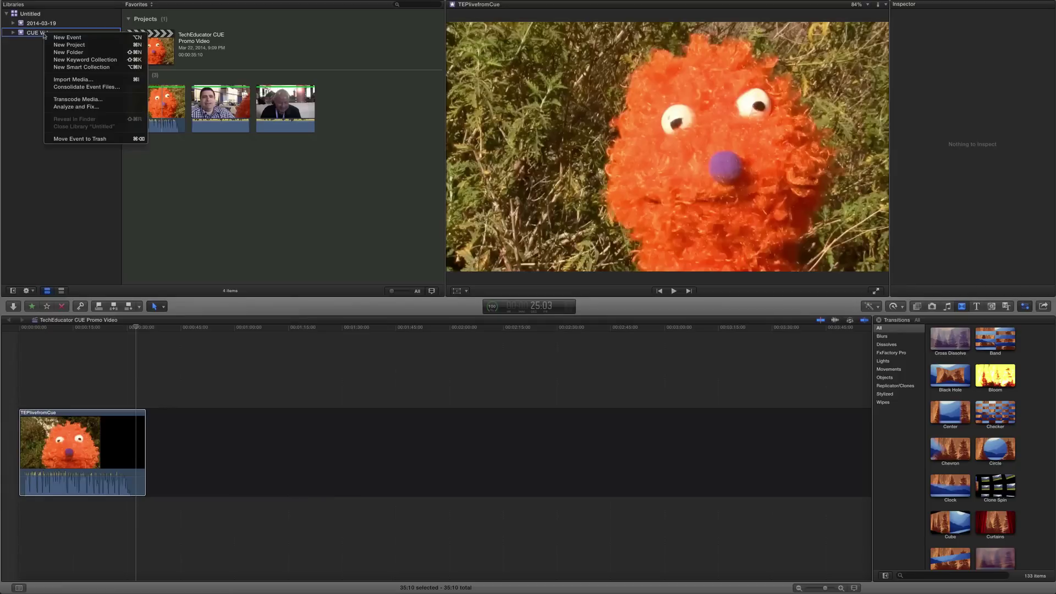
pyautogui.click(75, 81)
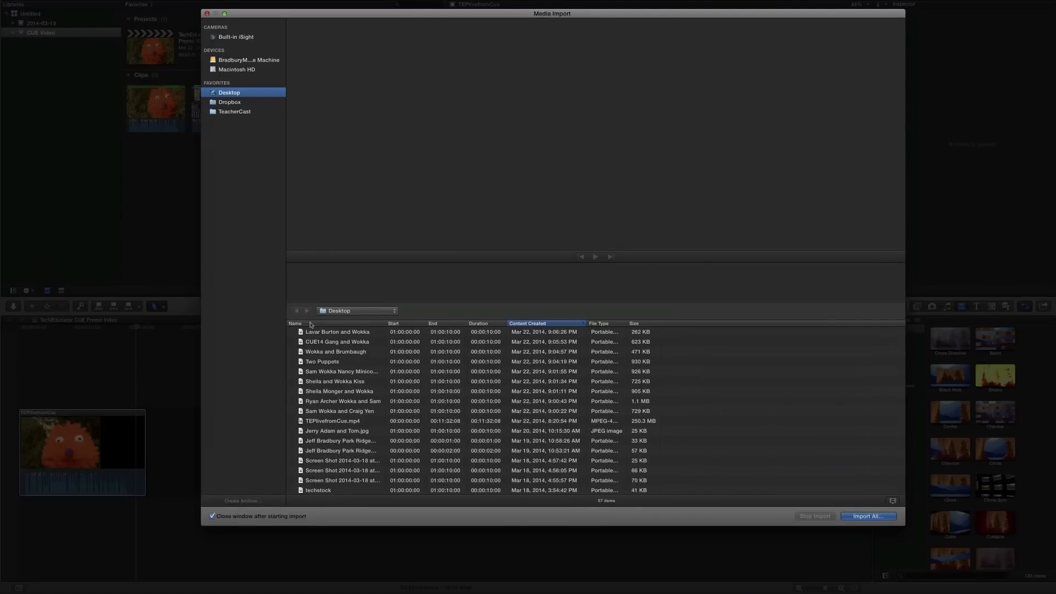
pyautogui.click(320, 334)
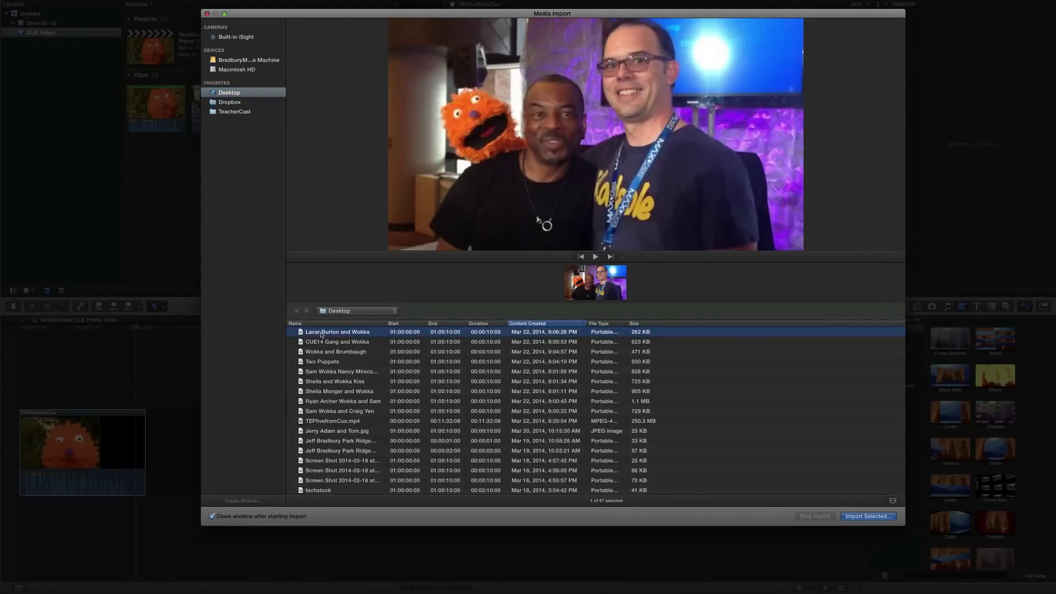
pyautogui.keyDown('shift'); pyautogui.click(334, 404); pyautogui.keyUp('shift')
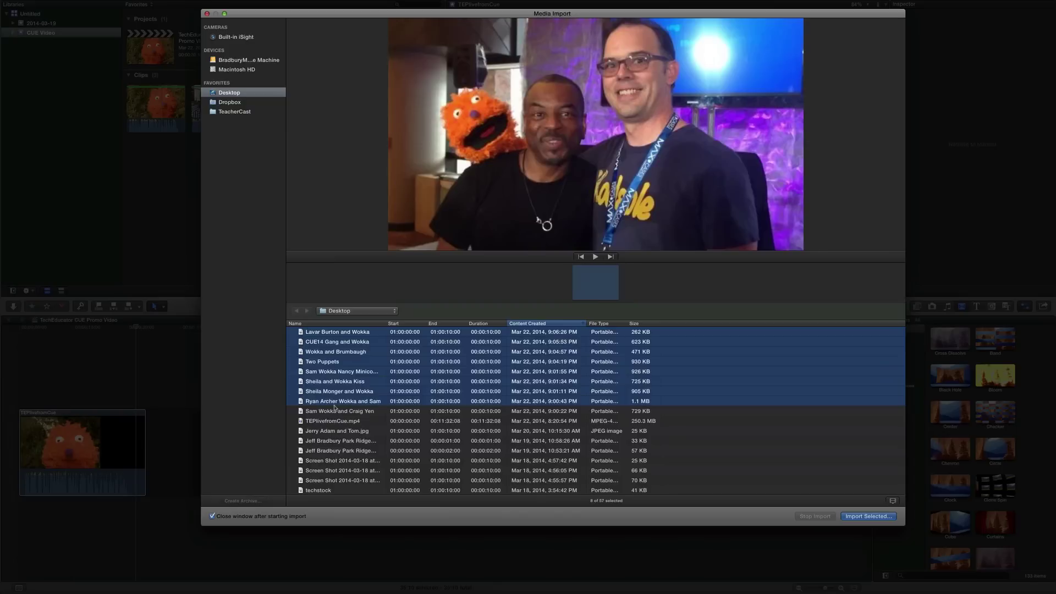
pyautogui.keyDown('shift'); pyautogui.click(335, 411); pyautogui.keyUp('shift')
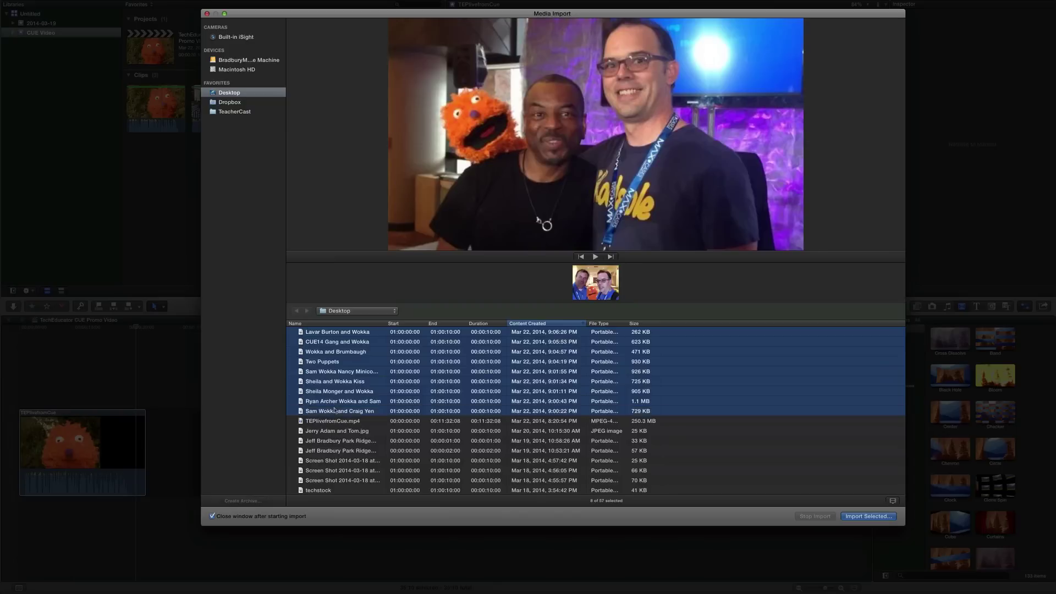
pyautogui.click(854, 515)
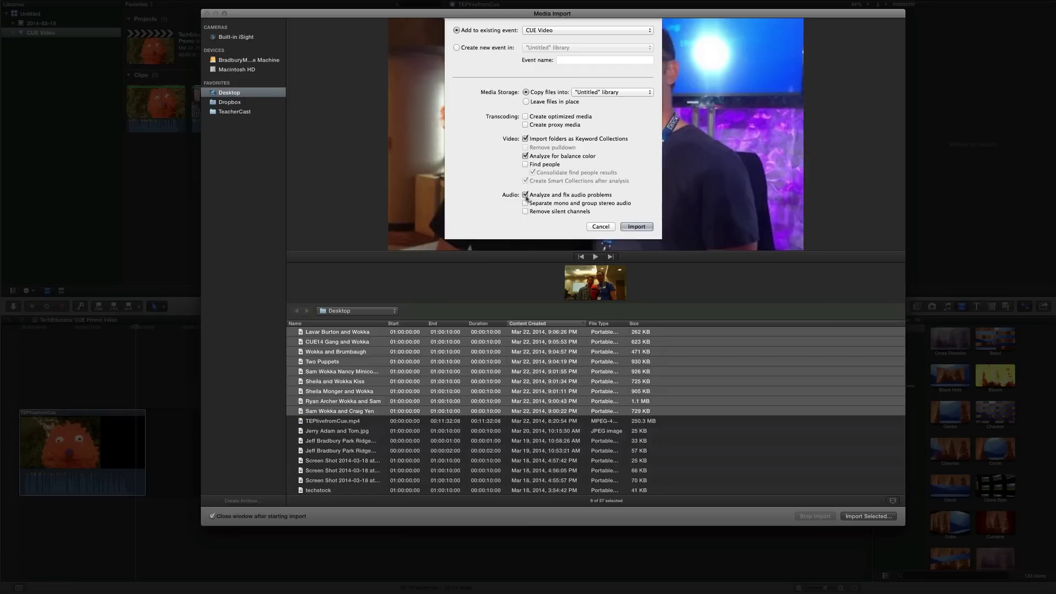
pyautogui.click(635, 227)
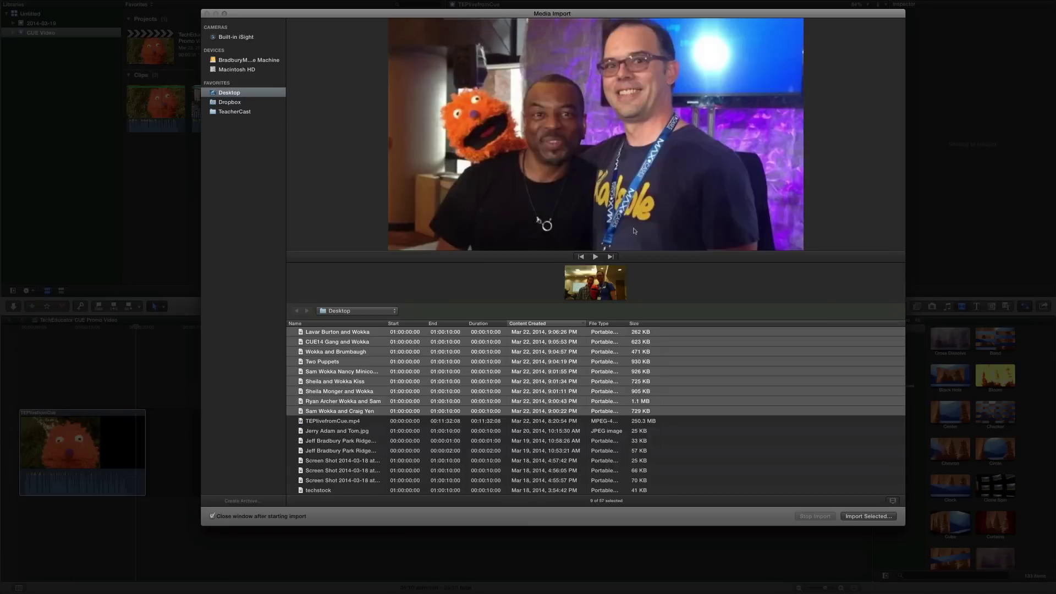
pyautogui.press('super+1')
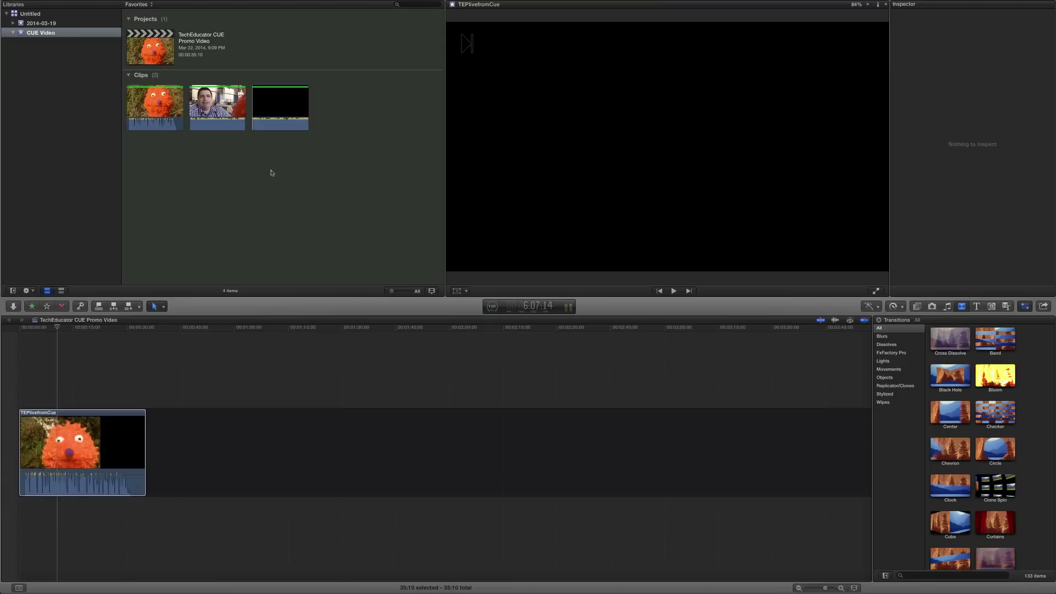
# Step: Show all clips and add the two-men, woman, kiss and three-people puppet photos to the timeline
pyautogui.click(152, 6)
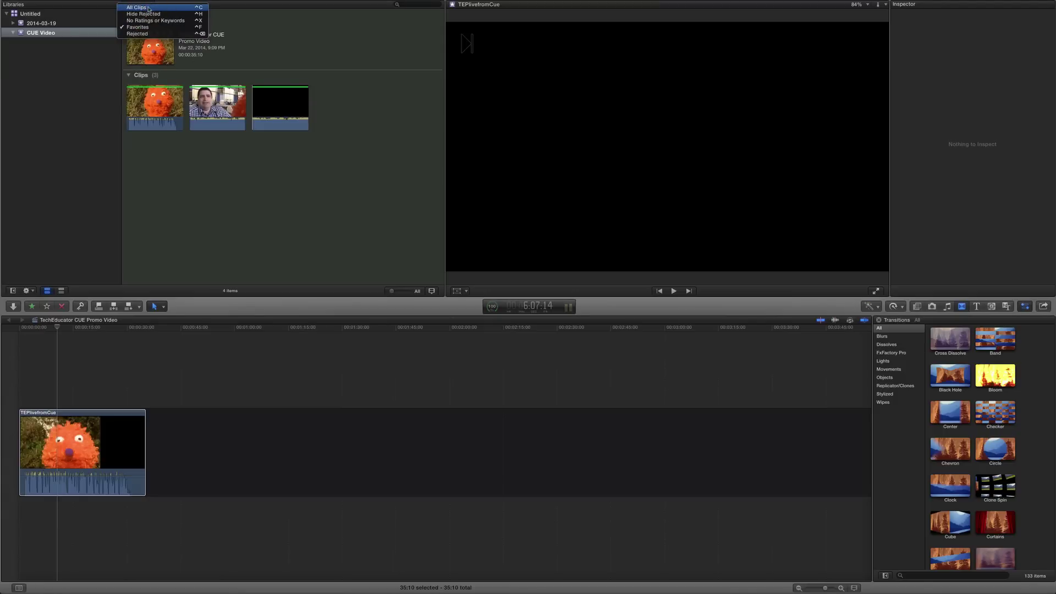
pyautogui.click(149, 8)
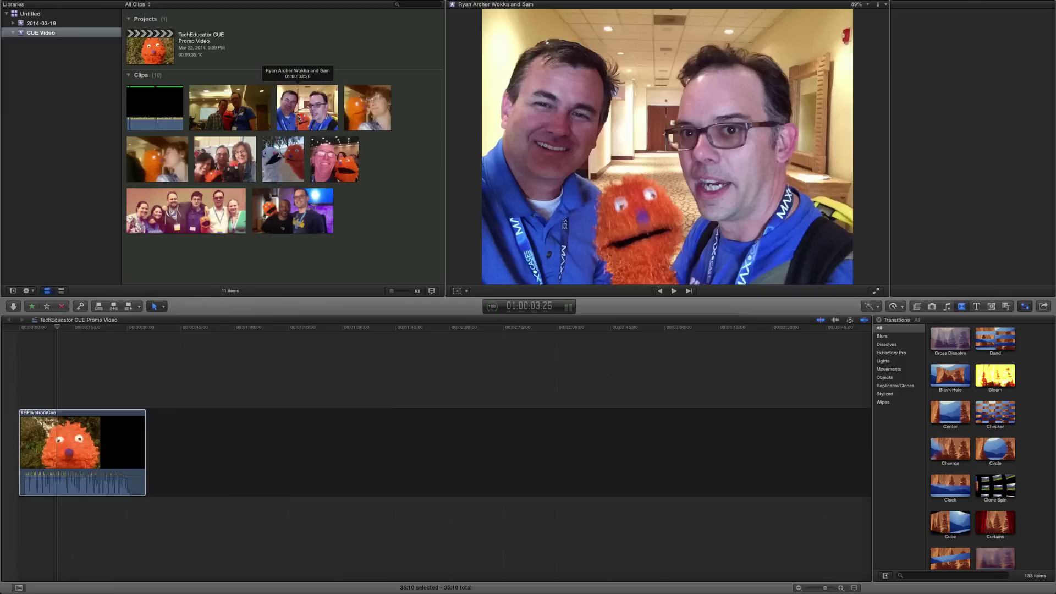
pyautogui.click(283, 107)
pyautogui.moveTo(284, 142); pyautogui.dragTo(160, 437)
pyautogui.click(387, 103)
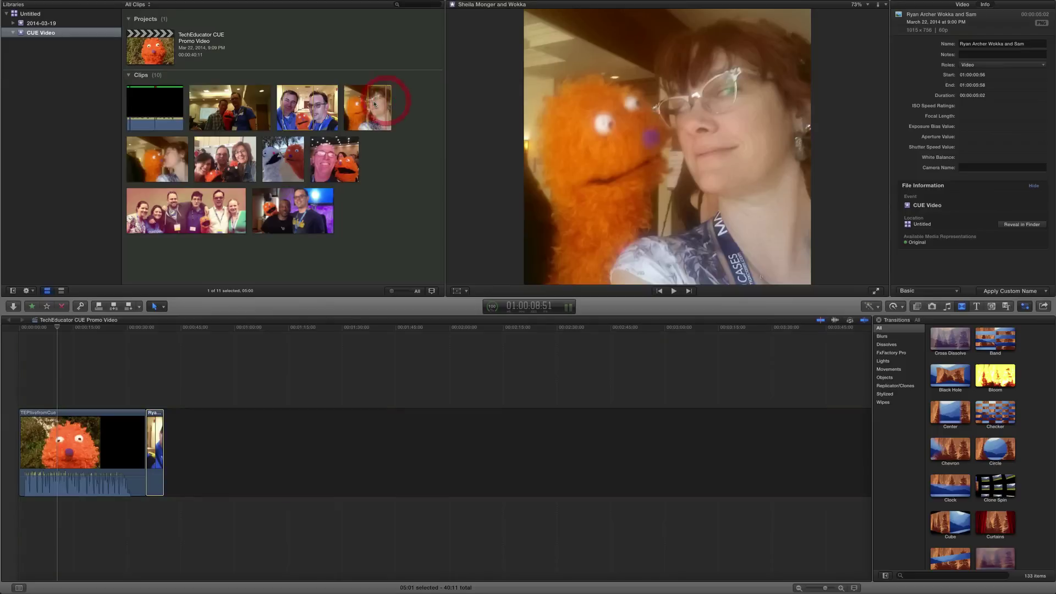
pyautogui.moveTo(380, 108); pyautogui.dragTo(176, 440)
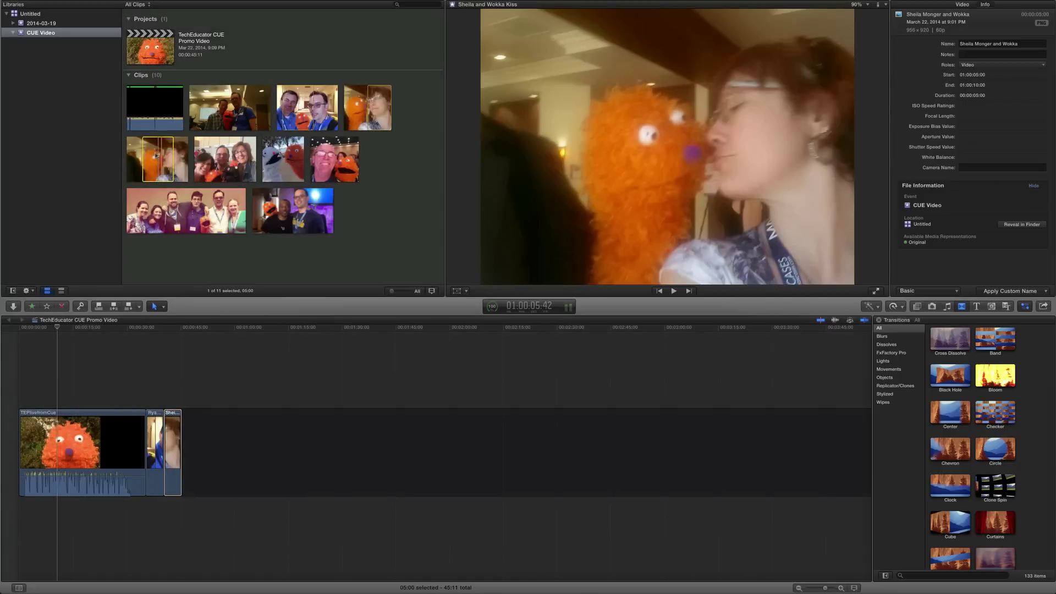
pyautogui.click(159, 169)
pyautogui.moveTo(158, 169); pyautogui.dragTo(188, 456)
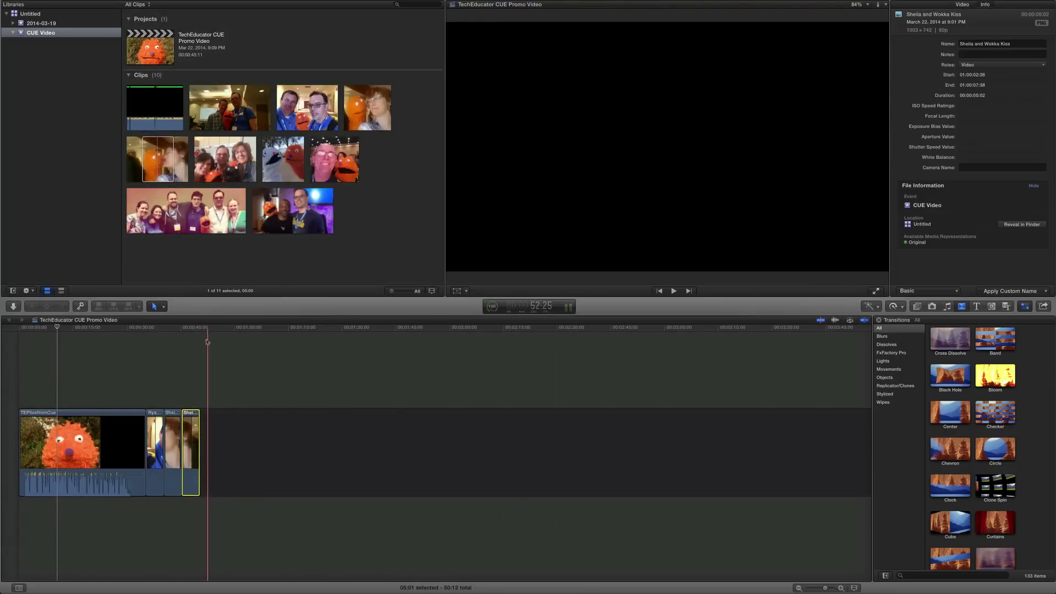
pyautogui.click(209, 160)
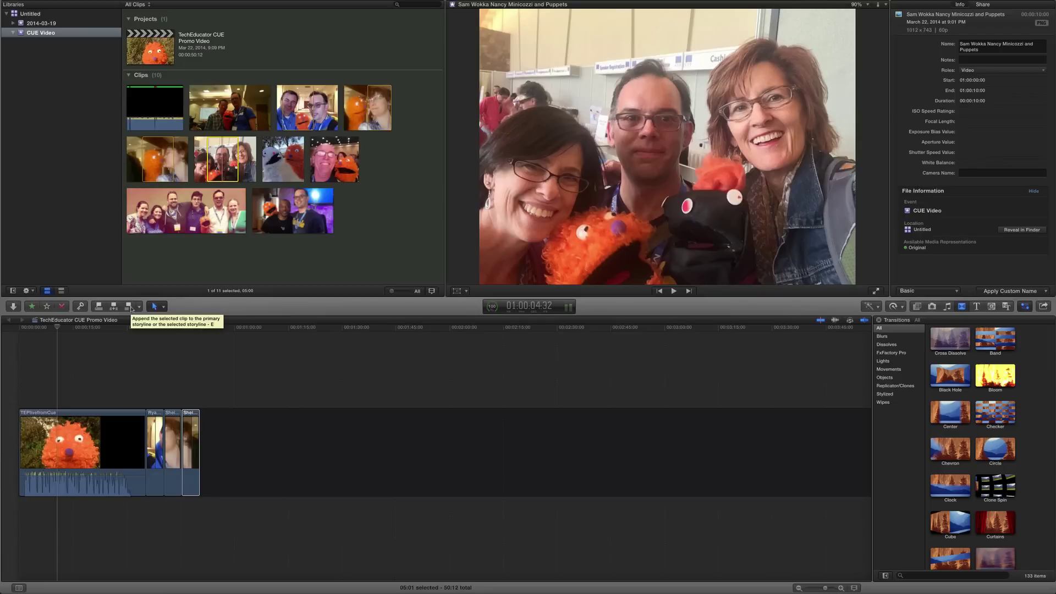
pyautogui.click(129, 306)
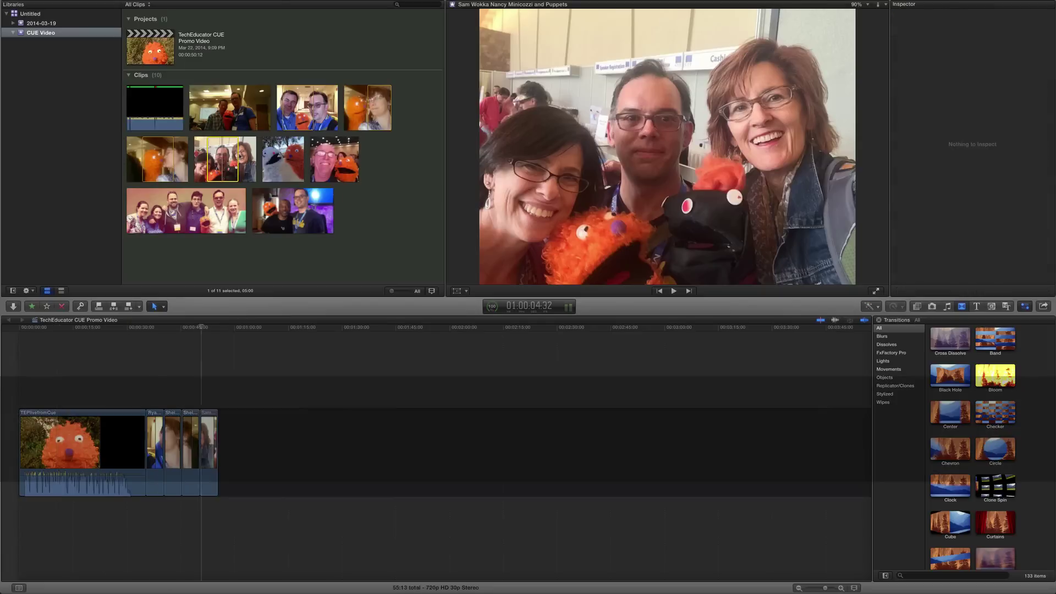
# Step: Append the close-up selfie, CUE14 Gang group, two-men and purple studio photos, then play
pyautogui.click(271, 159)
pyautogui.click(326, 159)
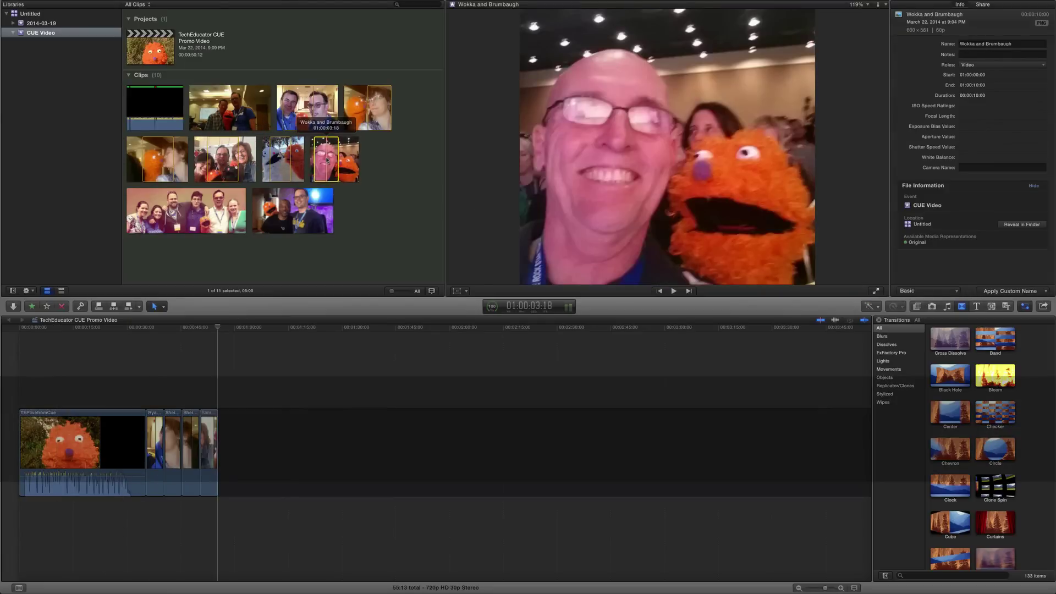
pyautogui.press('e')
pyautogui.click(203, 218)
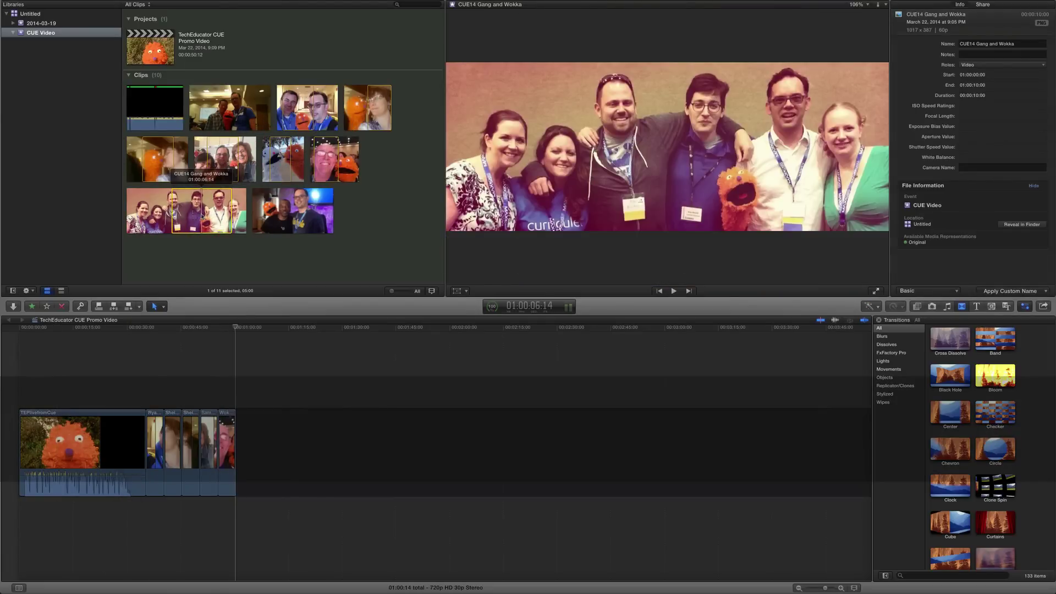
pyautogui.press('e')
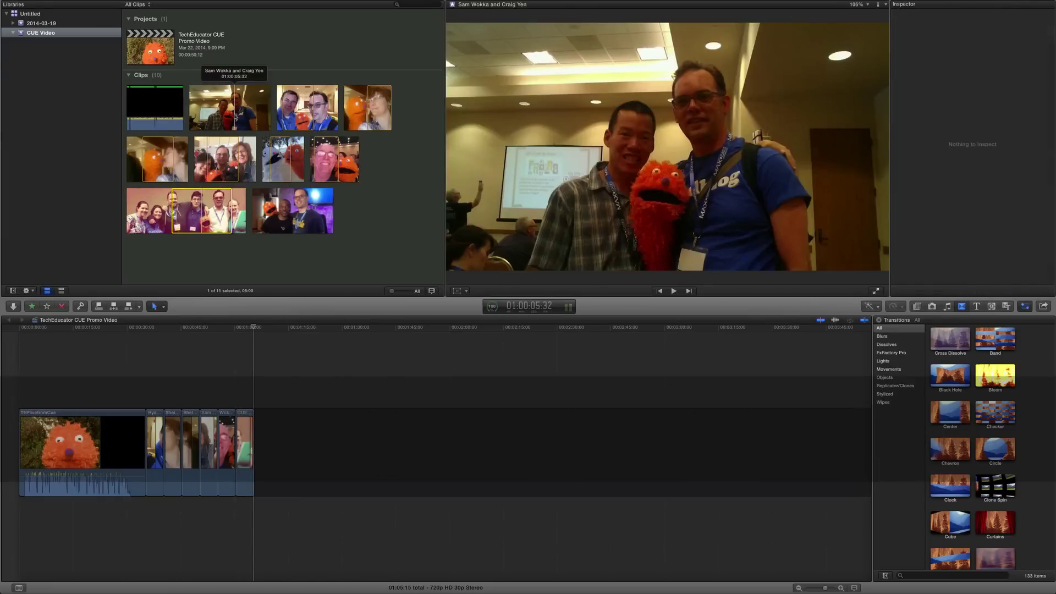
pyautogui.click(237, 119)
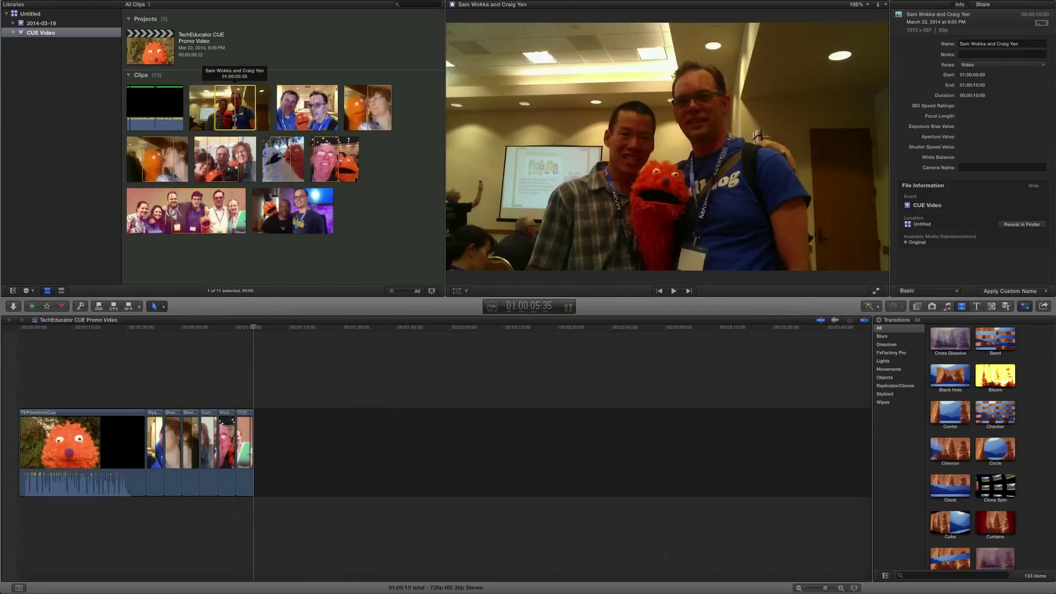
pyautogui.press('e')
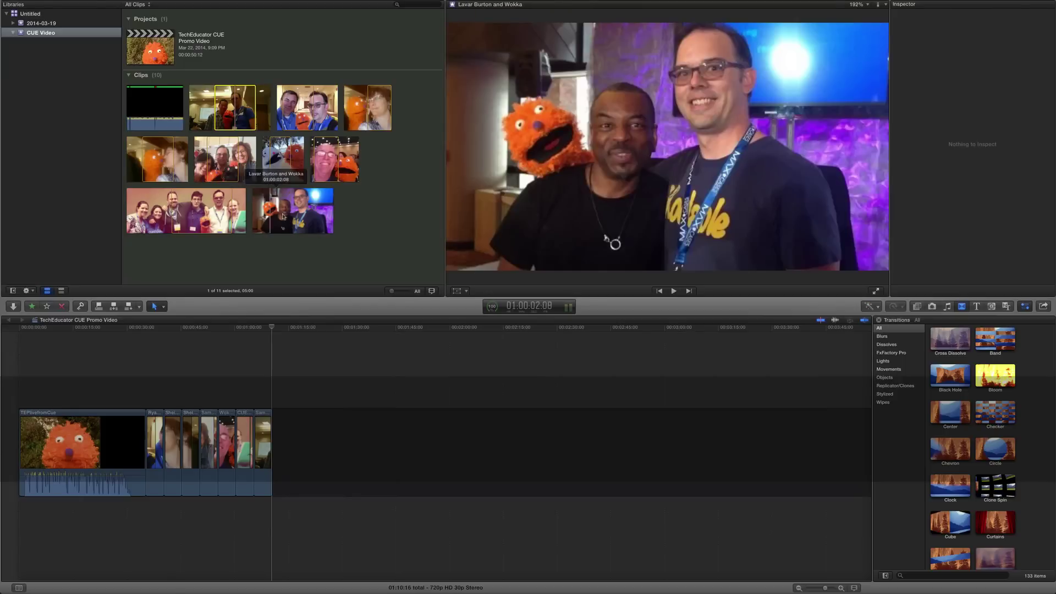
pyautogui.click(283, 214)
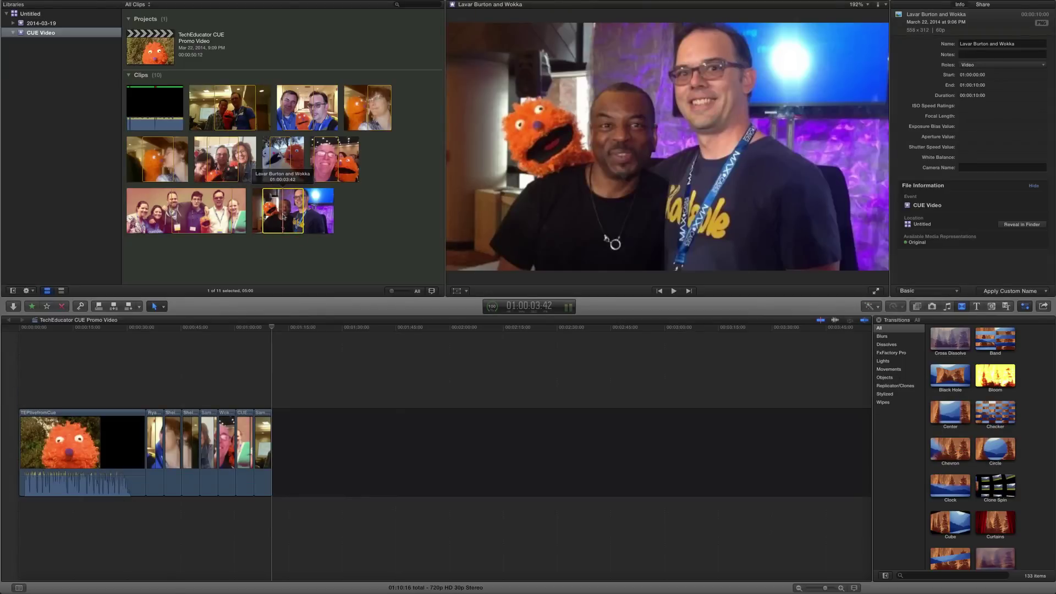
pyautogui.press('e')
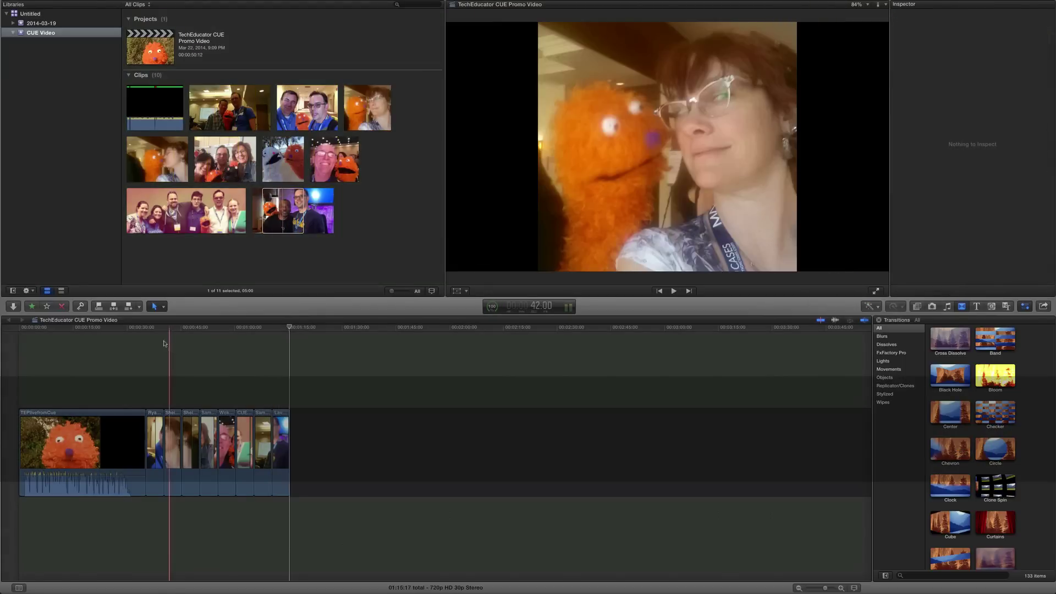
pyautogui.press('l')
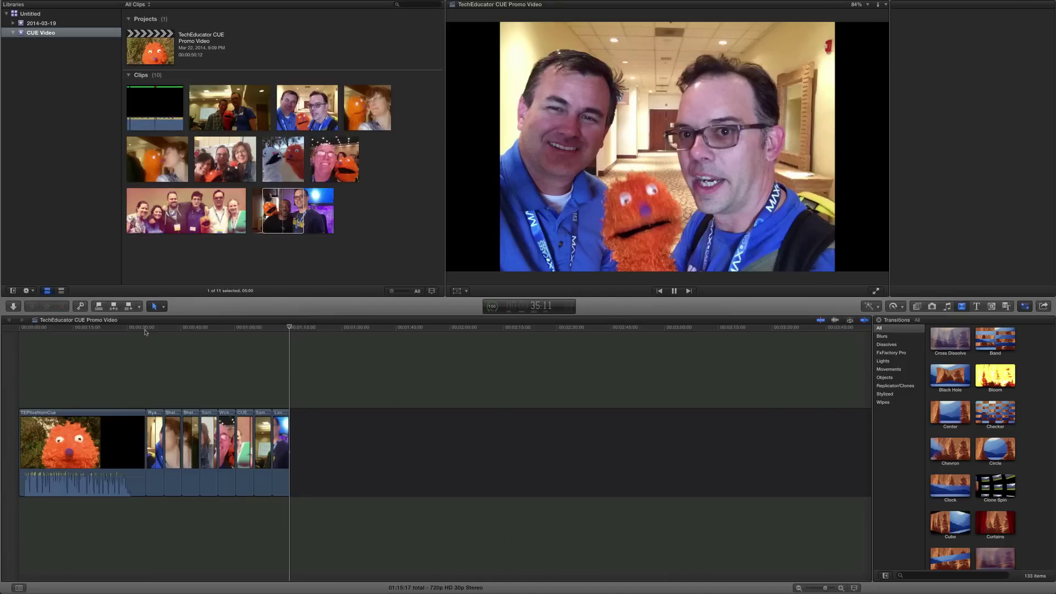
pyautogui.click(145, 332)
pyautogui.press('space')
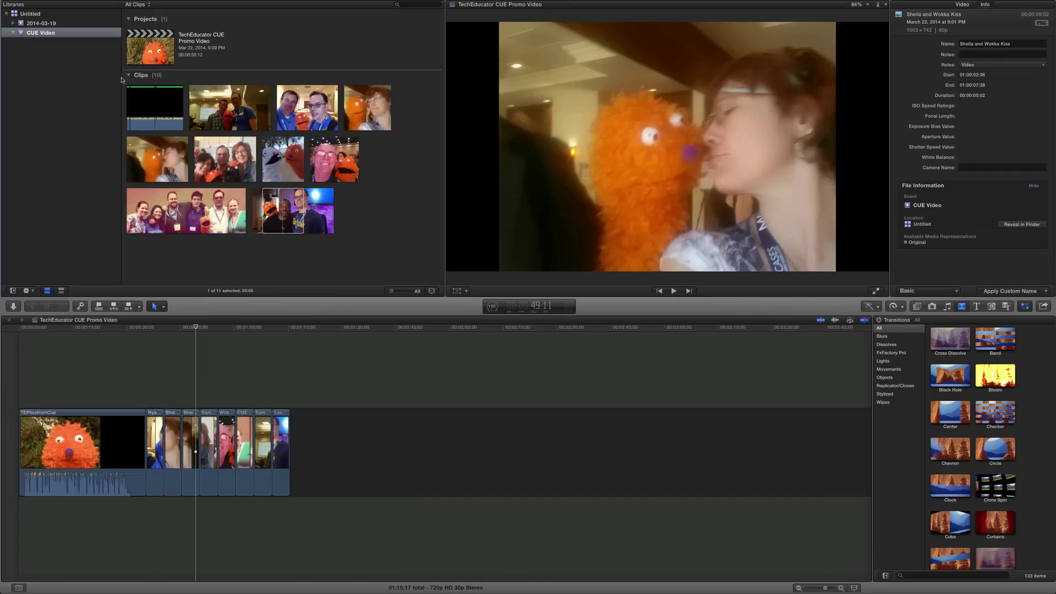
# Step: Filter to Favorites and append both favorited TEPlivefromCue ranges to the timeline end
pyautogui.click(137, 4)
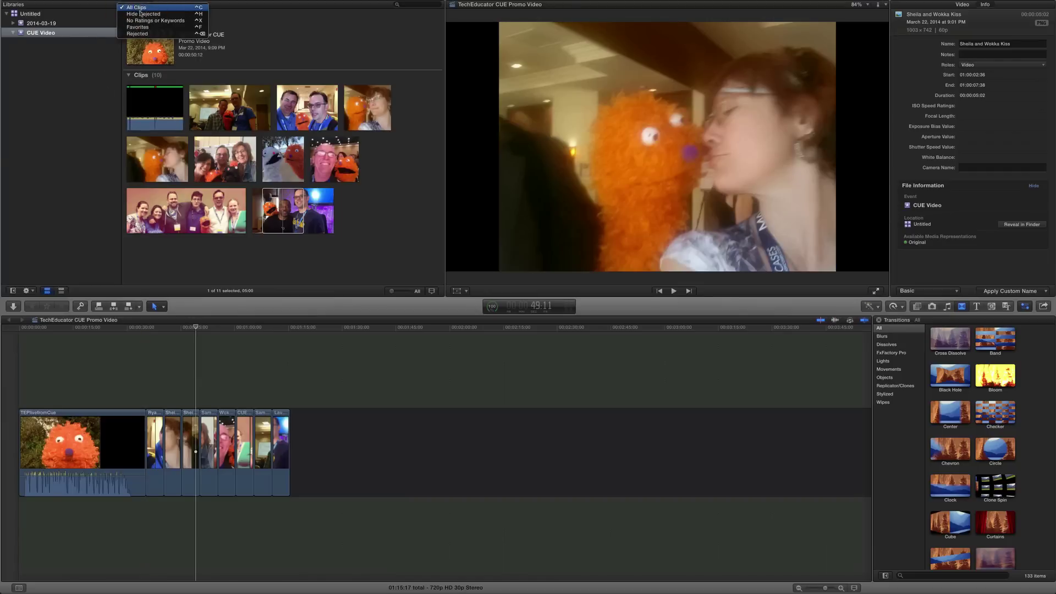
pyautogui.click(139, 27)
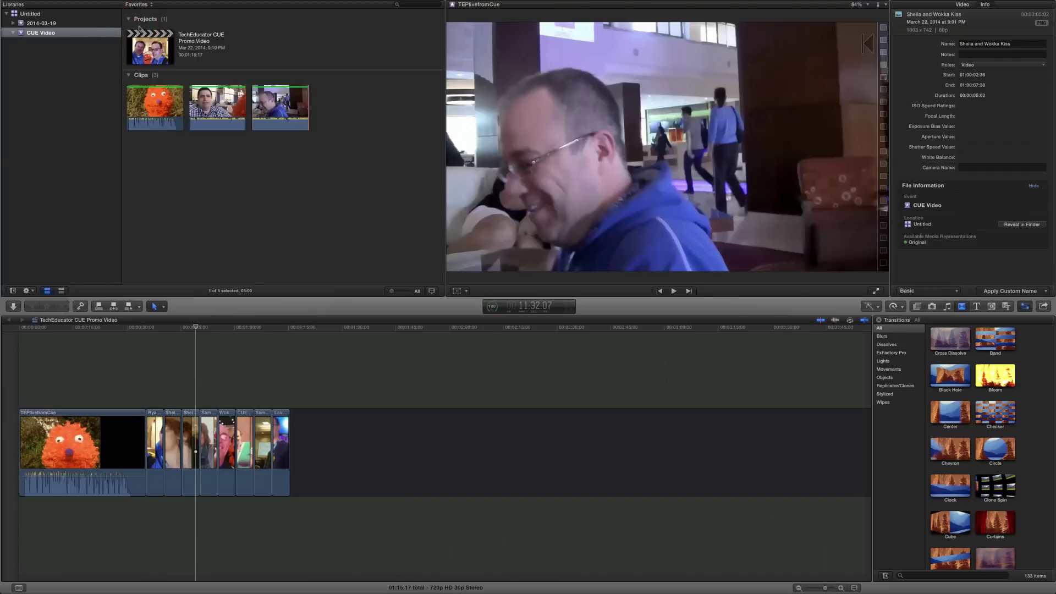
pyautogui.click(209, 107)
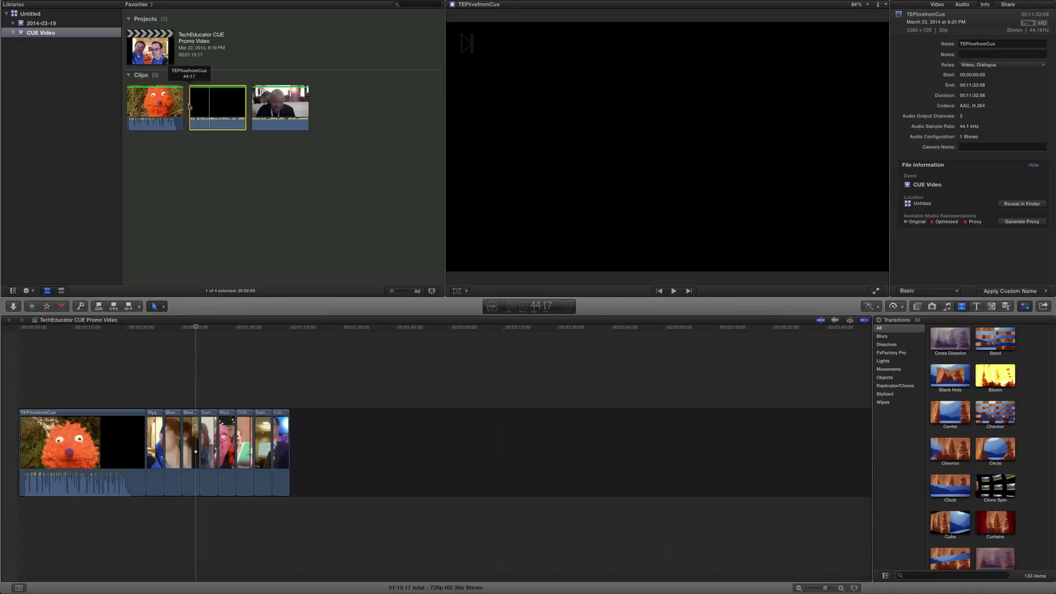
pyautogui.press('e')
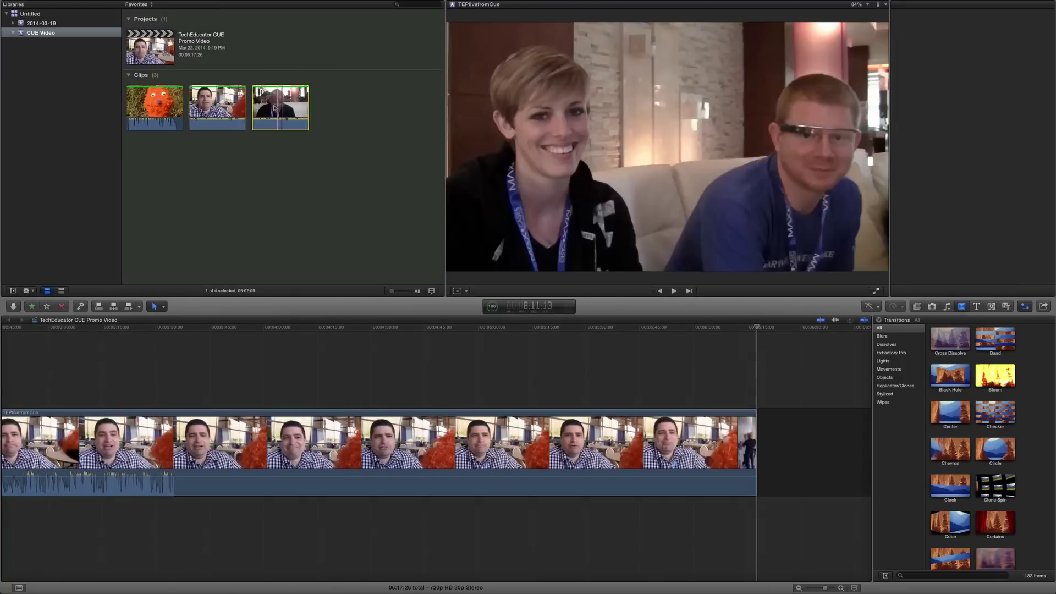
pyautogui.click(282, 111)
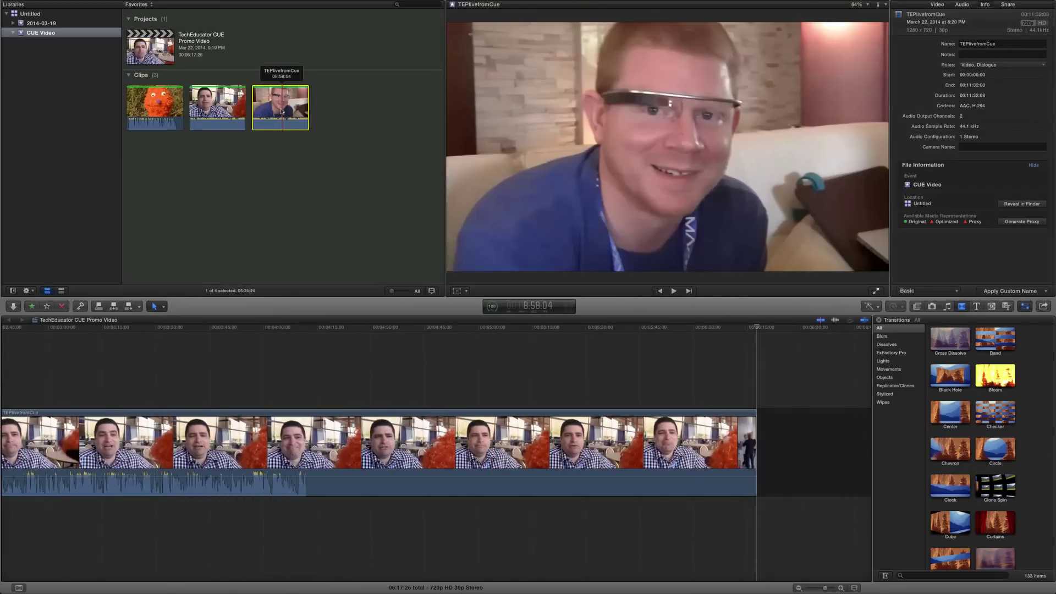
pyautogui.press('e')
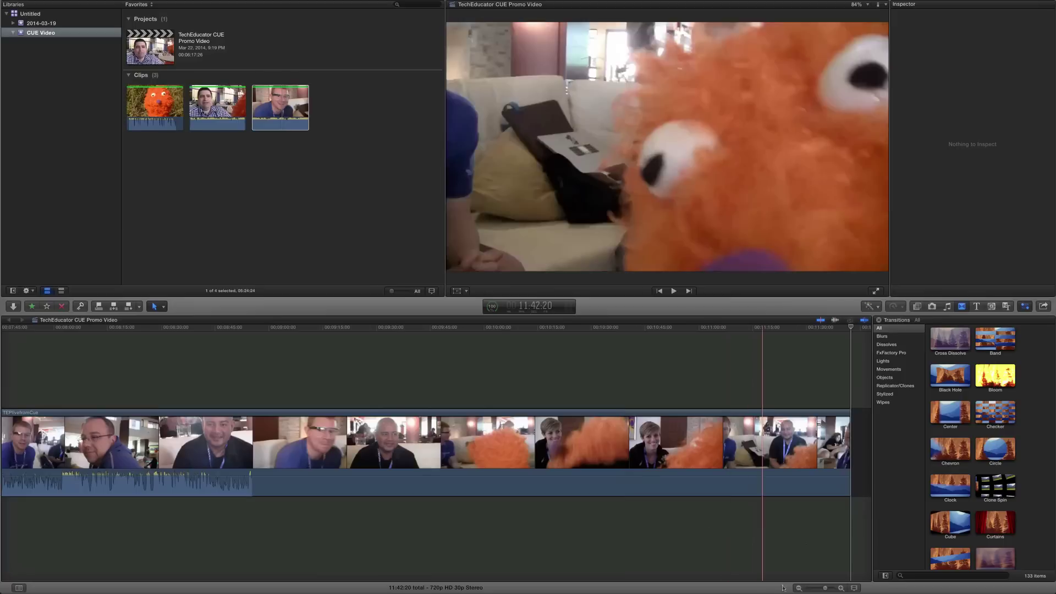
pyautogui.click(799, 588)
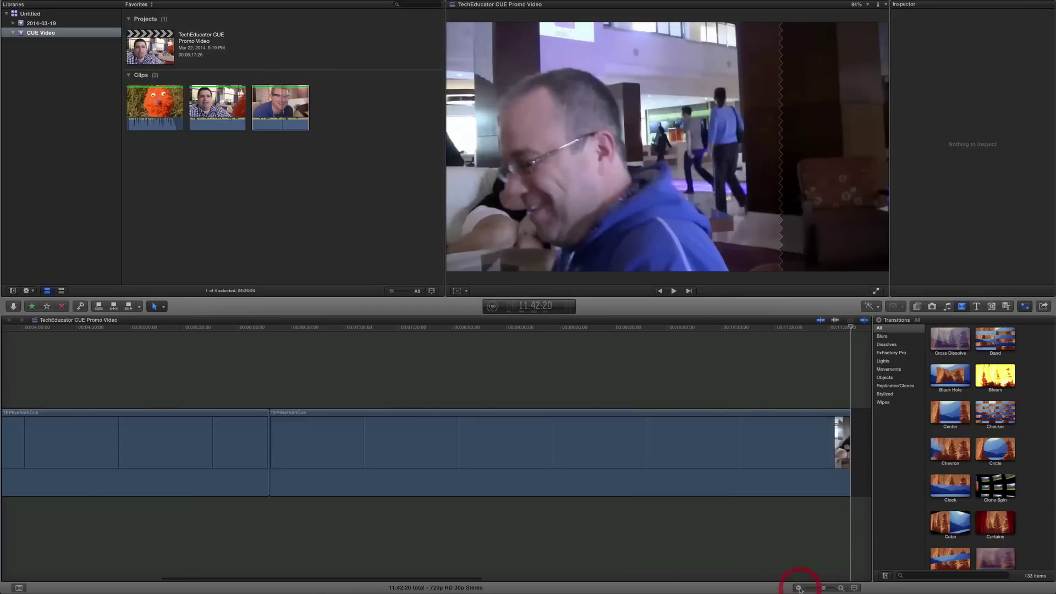
# Step: Lower the interview clips' volume lines to about -4 dB and -5 dB, then play to check
pyautogui.click(798, 588)
pyautogui.click(799, 588)
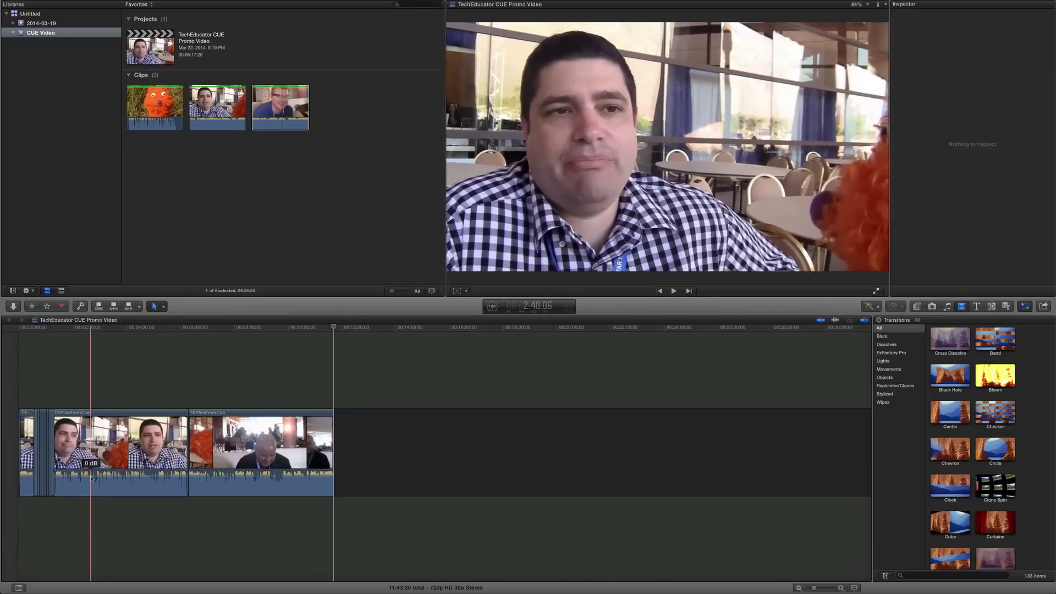
pyautogui.moveTo(91, 478)
pyautogui.mouseDown()
pyautogui.moveTo(90, 488)
pyautogui.moveTo(94, 478)
pyautogui.mouseUp()
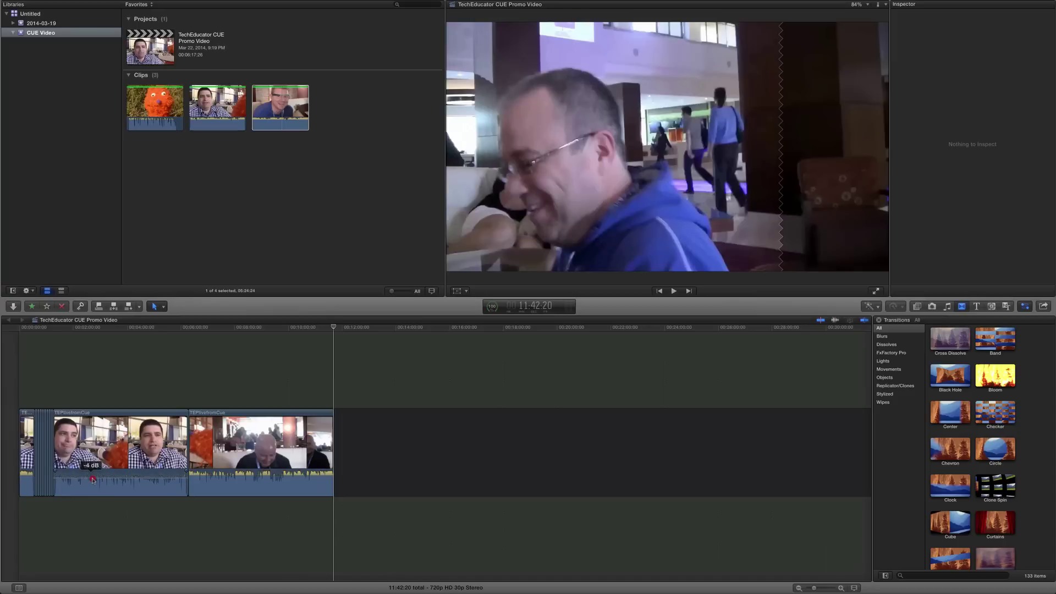
pyautogui.moveTo(93, 480); pyautogui.dragTo(93, 480)
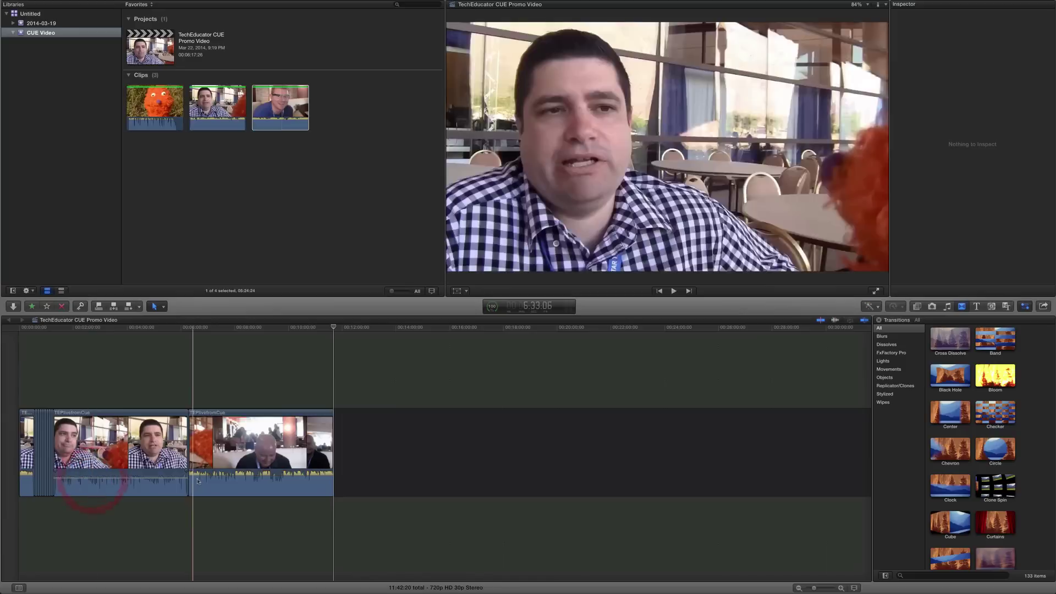
pyautogui.moveTo(208, 478); pyautogui.dragTo(209, 480)
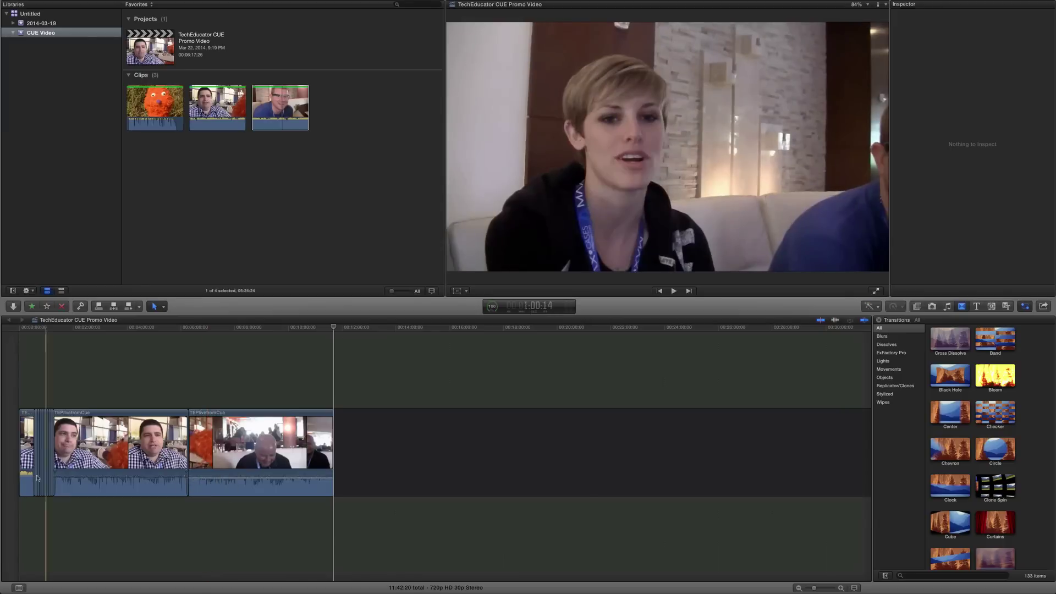
pyautogui.moveTo(30, 476); pyautogui.dragTo(30, 476)
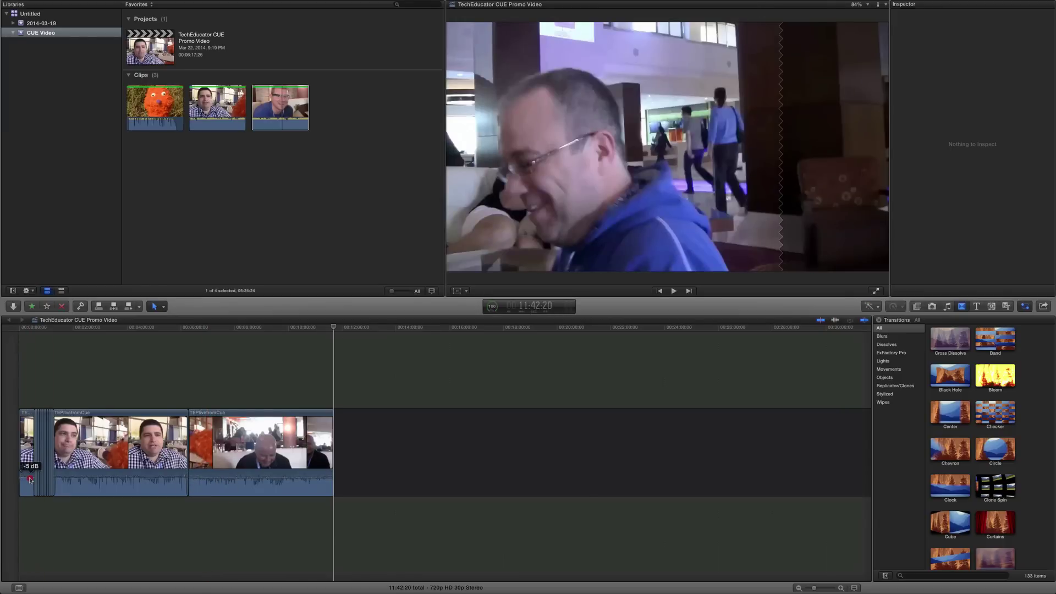
pyautogui.moveTo(30, 478); pyautogui.dragTo(33, 479)
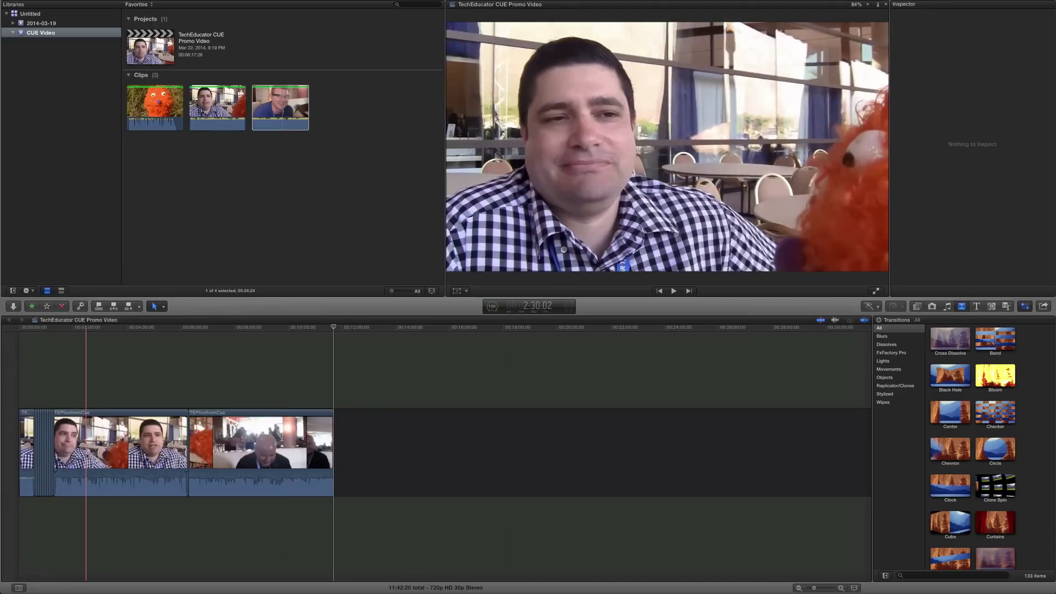
pyautogui.press('space')
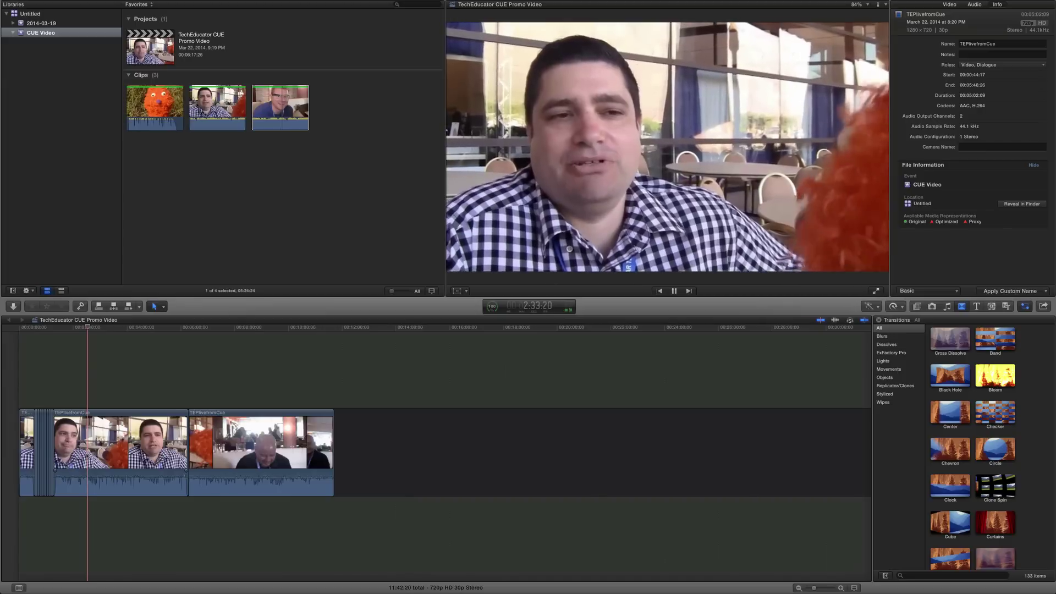
pyautogui.press('space')
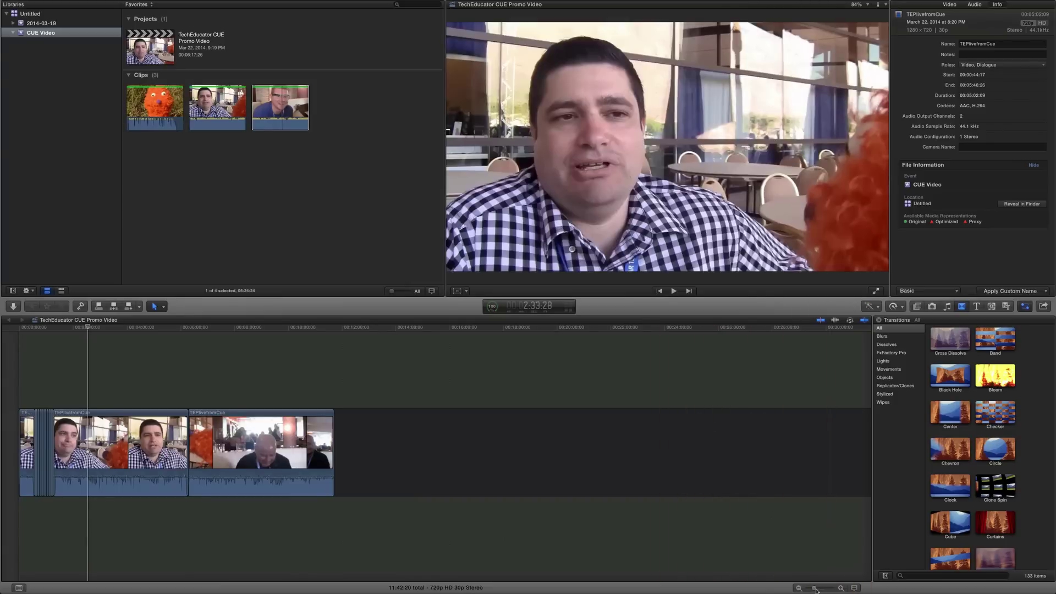
# Step: Zoom the timeline in around the short intro clip and select the first Wokka selfie clip
pyautogui.moveTo(816, 590); pyautogui.dragTo(820, 589)
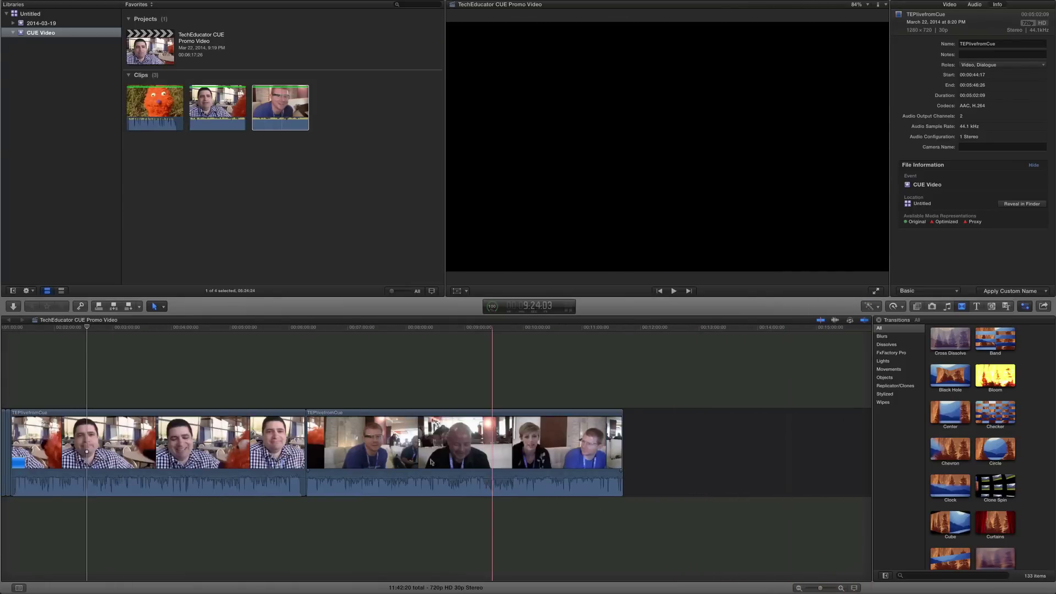
pyautogui.hscroll(-3, 431, 473)
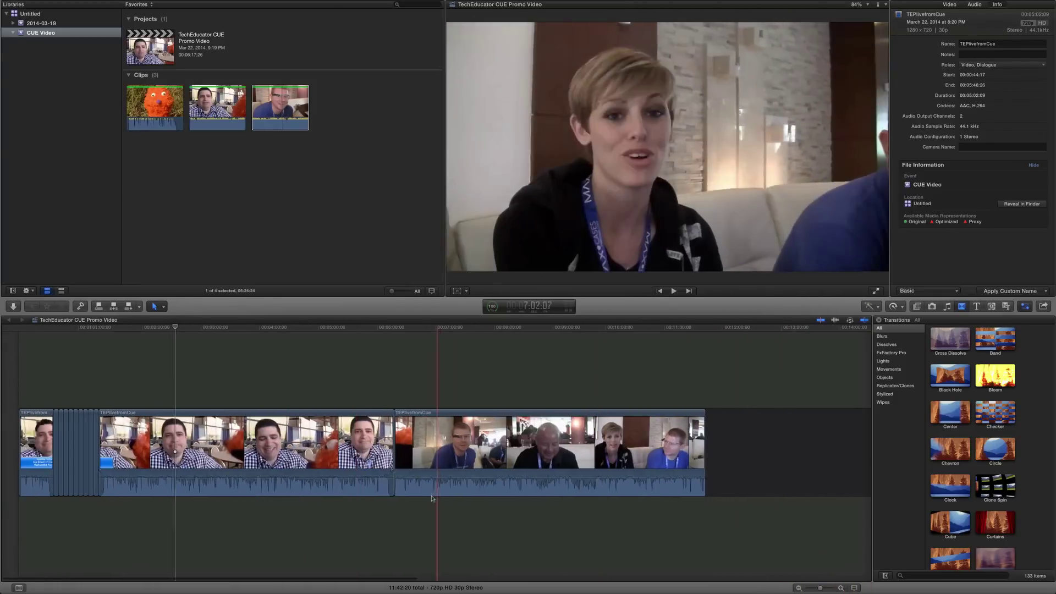
pyautogui.hscroll(-2, 432, 498)
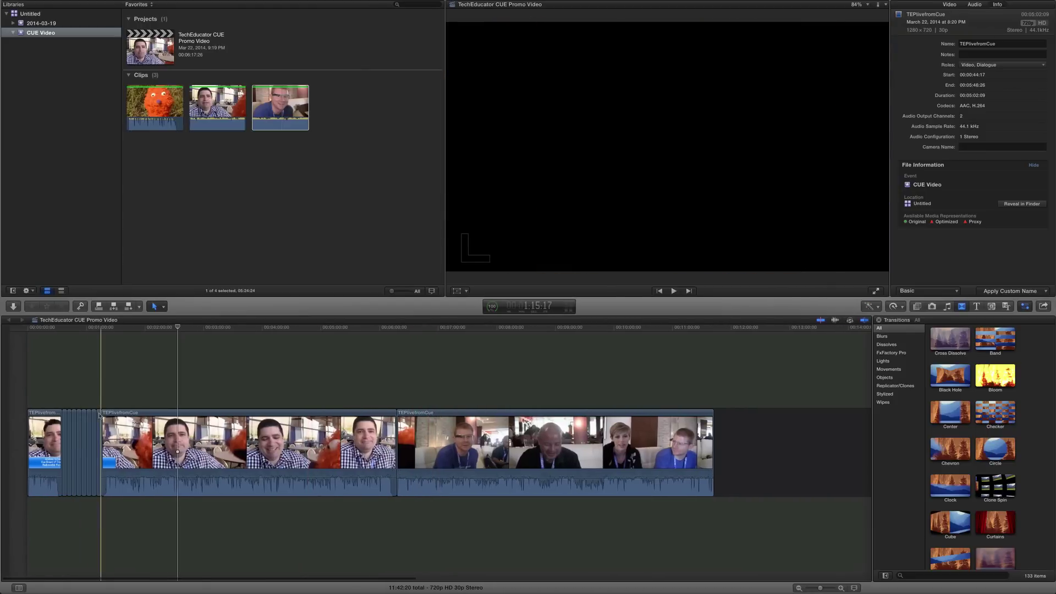
pyautogui.click(75, 440)
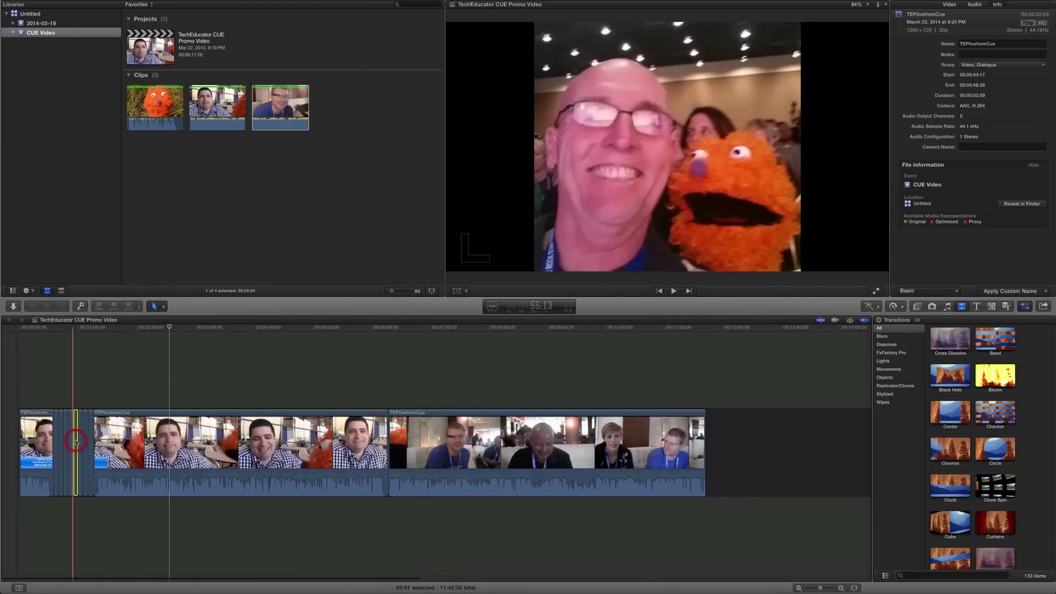
pyautogui.press('super+equal')
pyautogui.press('super+equal')
pyautogui.press('super+equal')
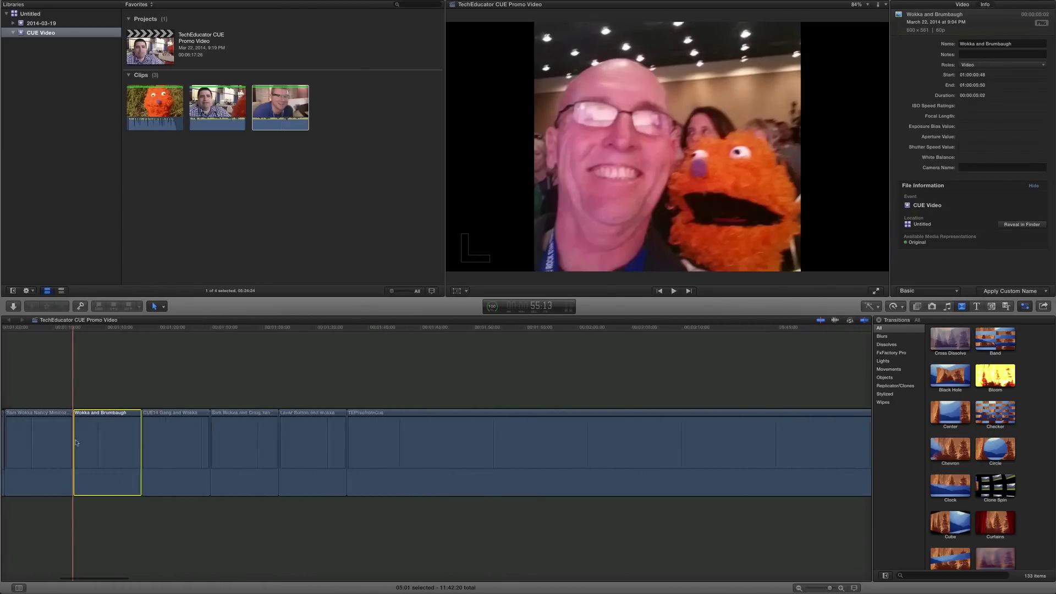
pyautogui.hscroll(-15, 76, 441)
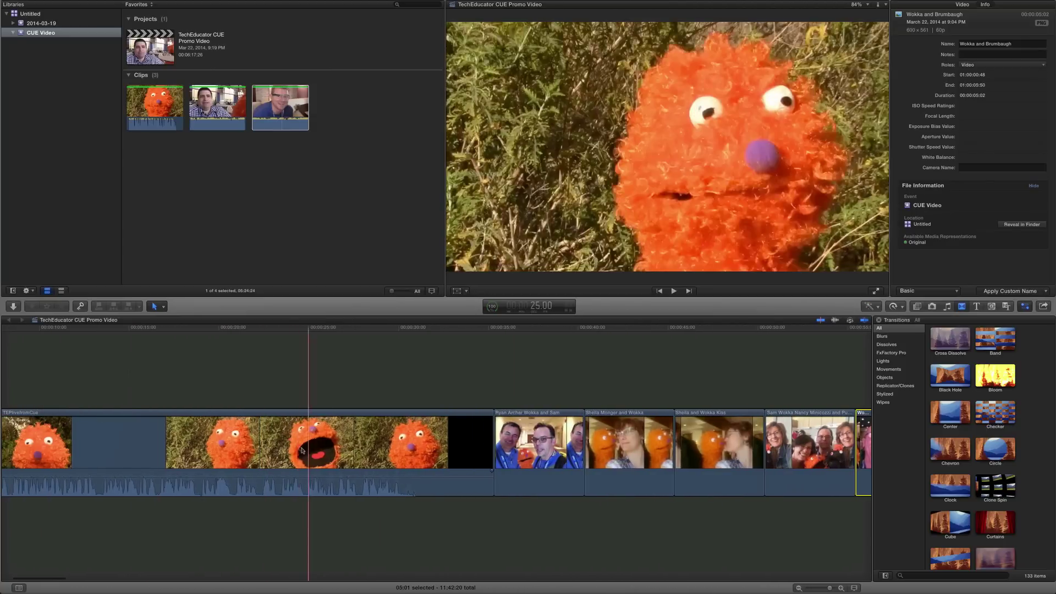
pyautogui.click(522, 445)
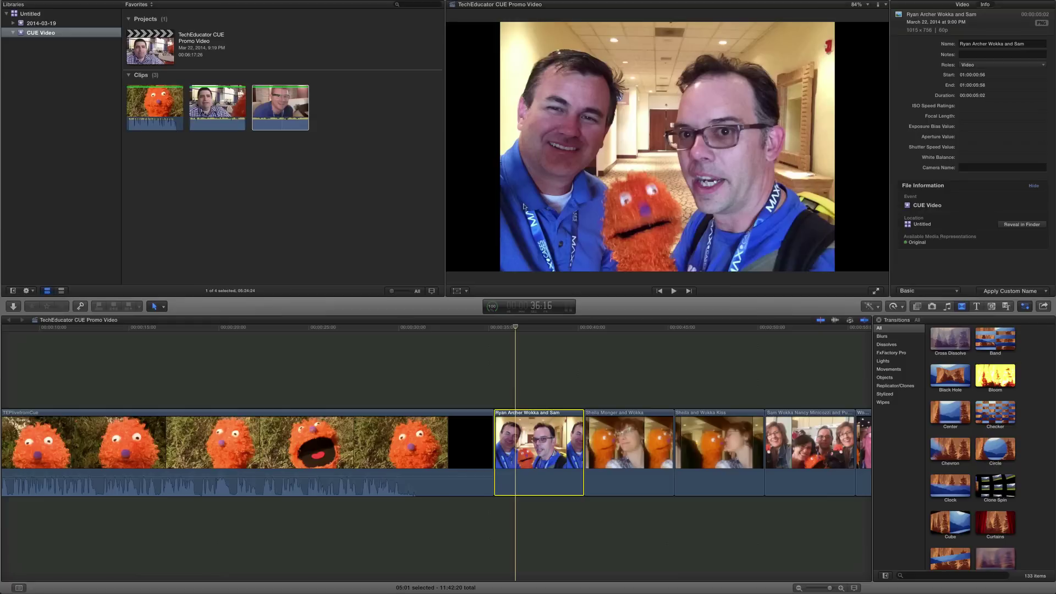
pyautogui.click(458, 292)
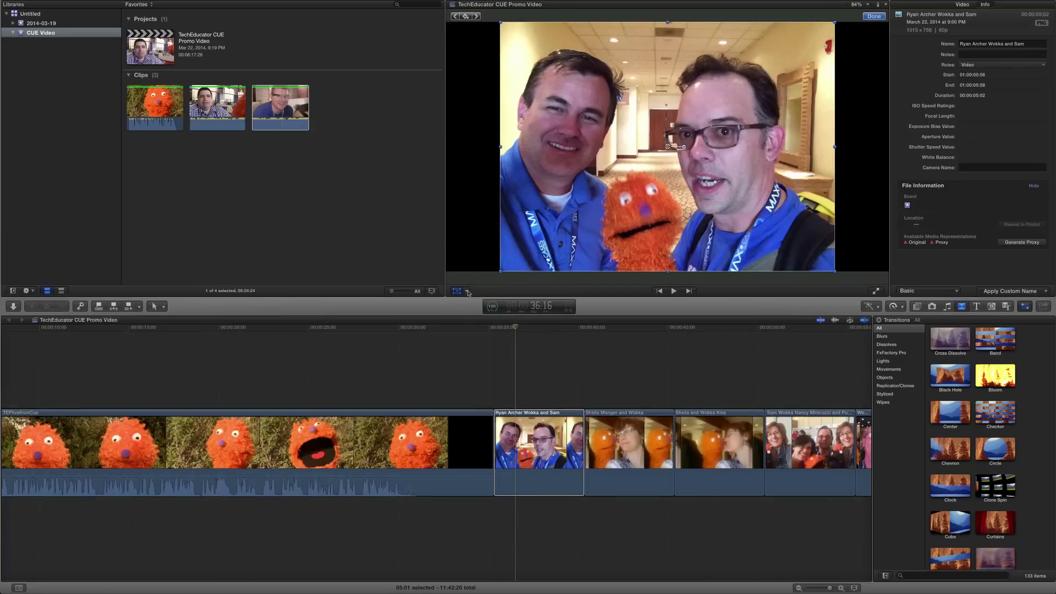
pyautogui.click(466, 292)
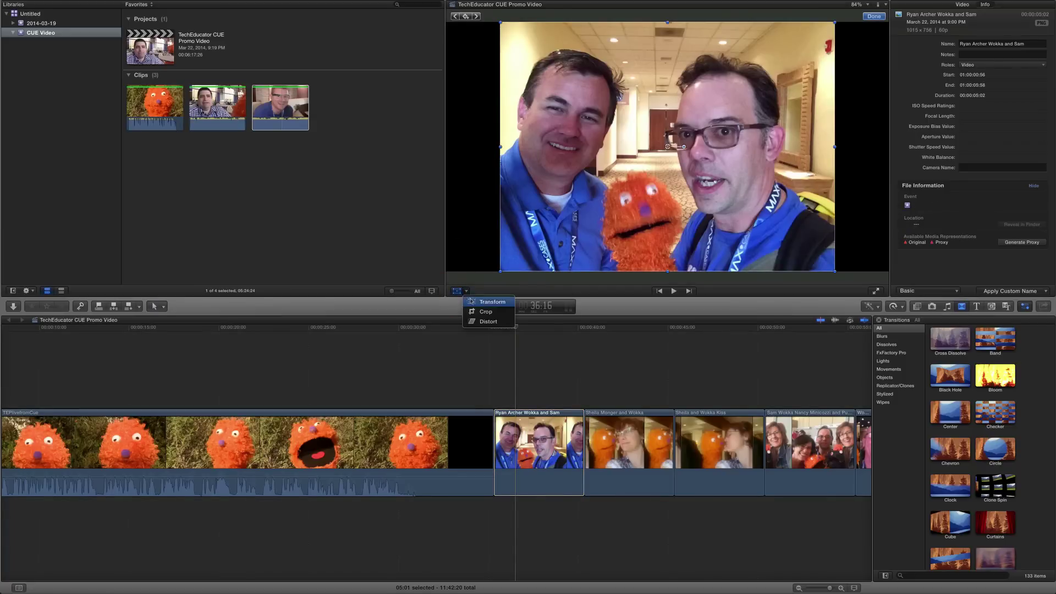
pyautogui.click(483, 312)
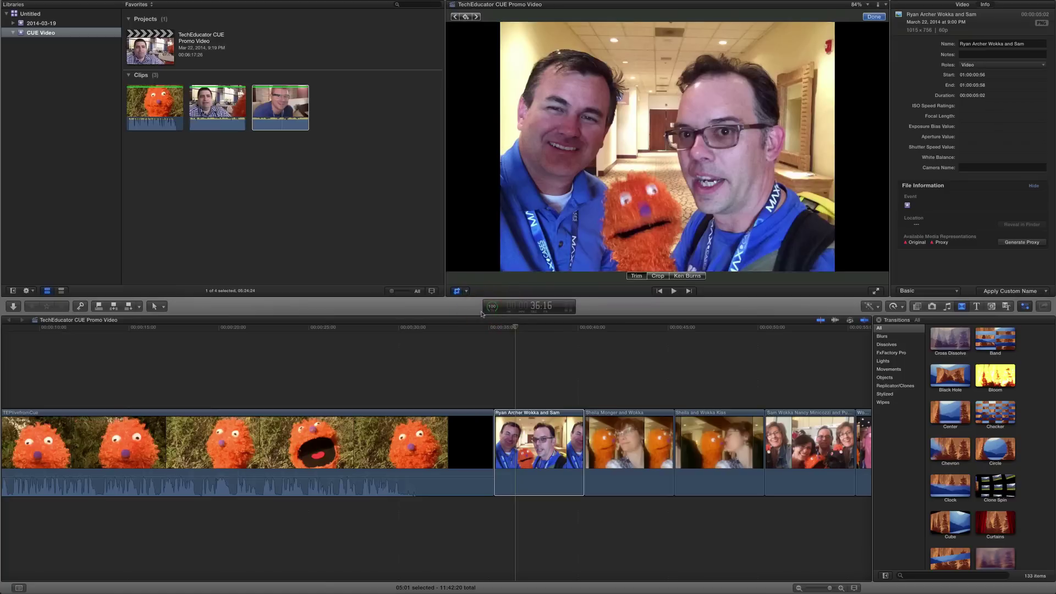
pyautogui.click(683, 276)
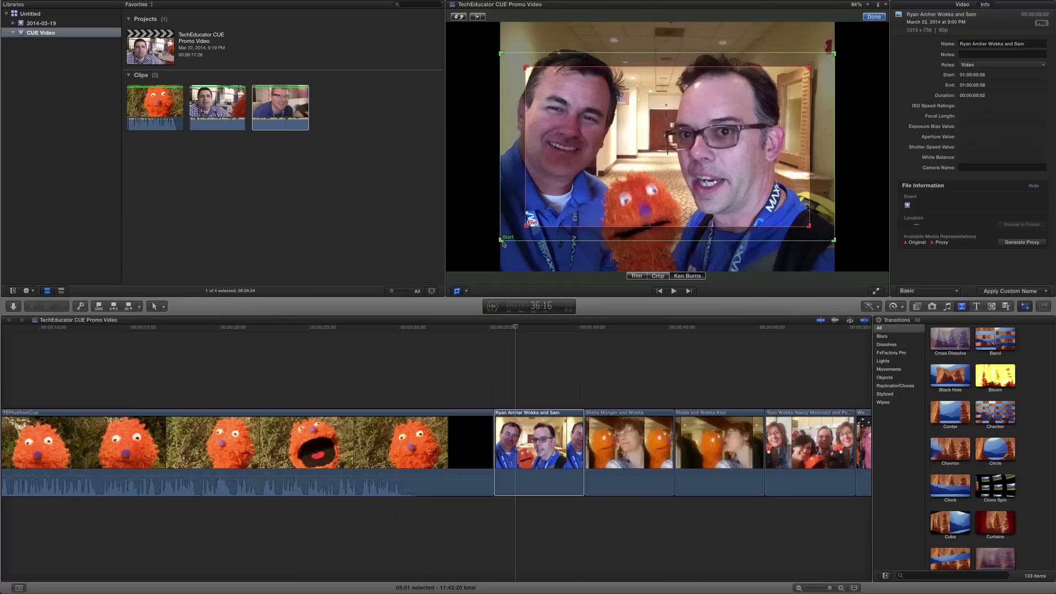
pyautogui.moveTo(502, 243); pyautogui.dragTo(549, 226)
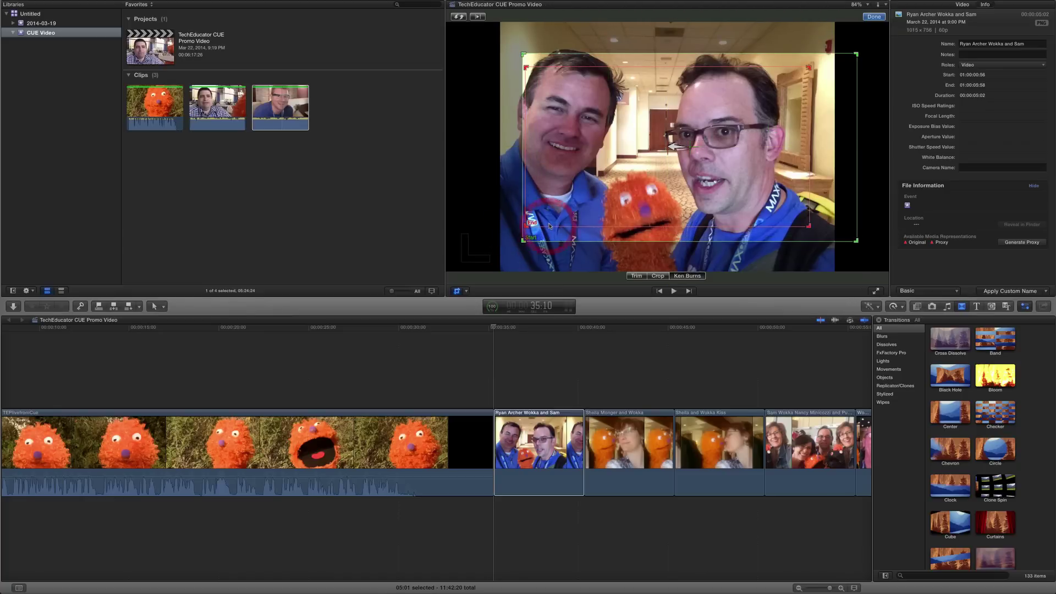
pyautogui.press('super+z')
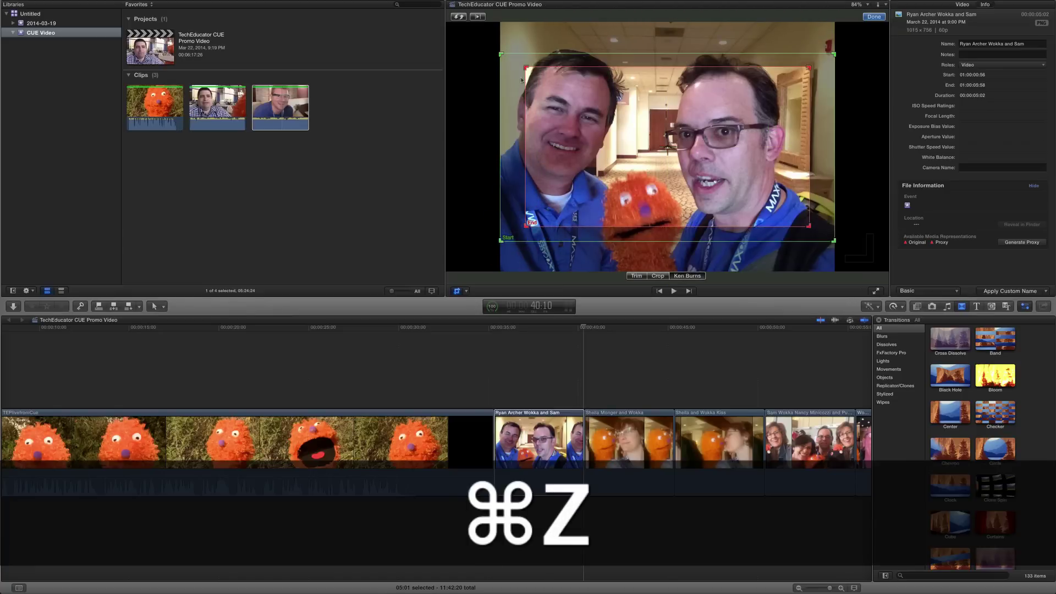
pyautogui.moveTo(526, 68); pyautogui.dragTo(661, 144)
pyautogui.moveTo(720, 169); pyautogui.dragTo(631, 196)
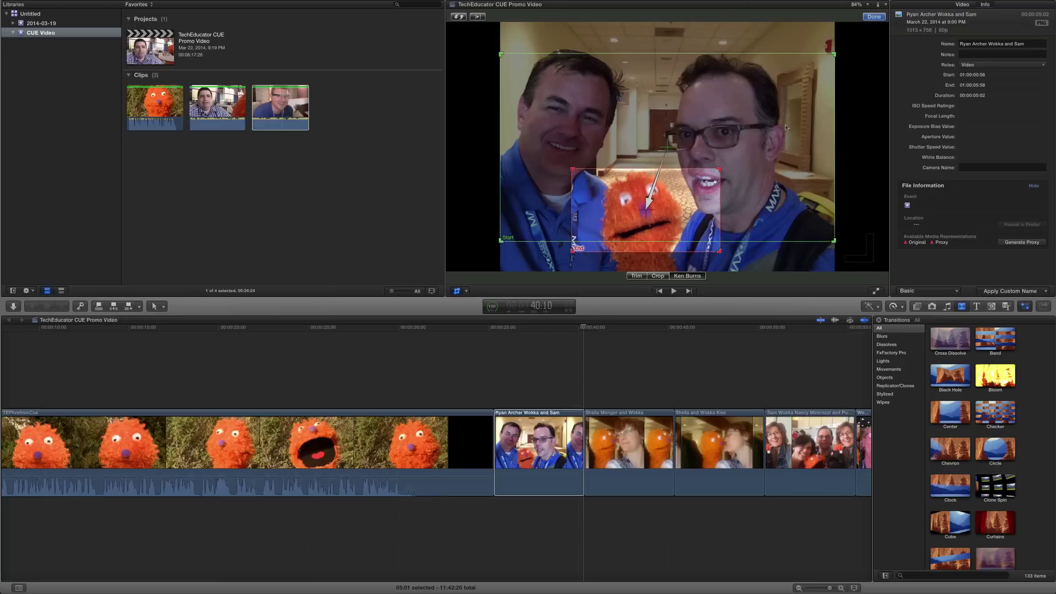
pyautogui.click(874, 17)
# Step: Play back the zoom to preview it, then park the playhead on the Sam Wokka Nancy clip
pyautogui.moveTo(496, 330)
pyautogui.mouseDown()
pyautogui.moveTo(482, 329)
pyautogui.moveTo(492, 330)
pyautogui.mouseUp()
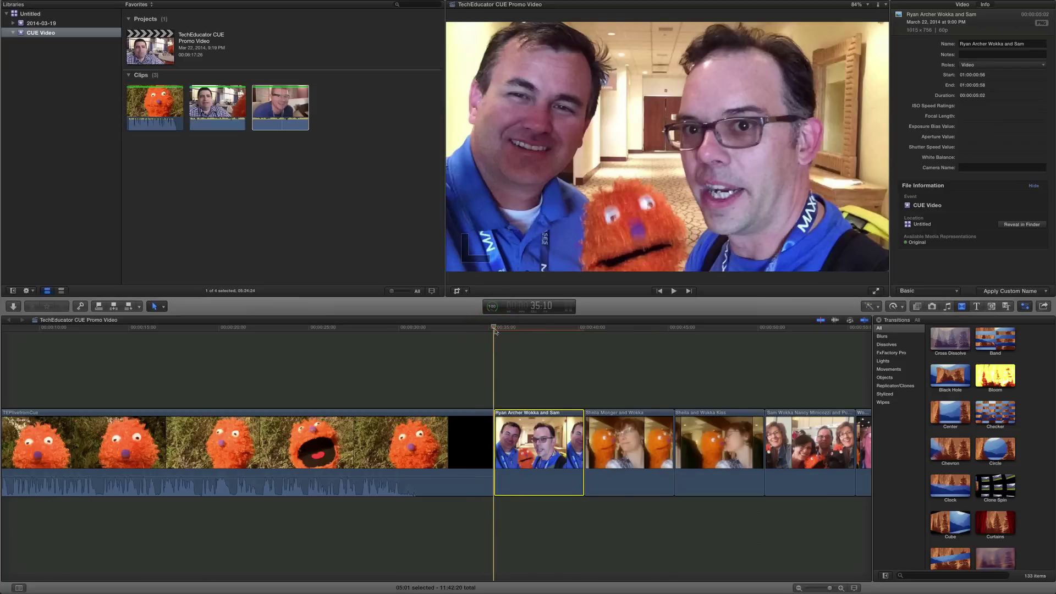
pyautogui.press('space')
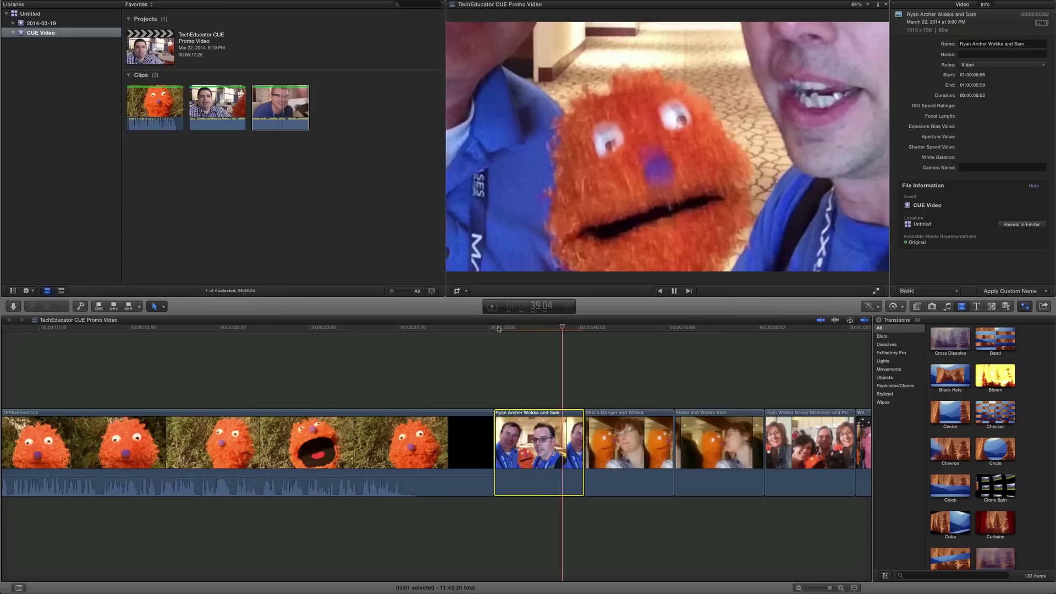
pyautogui.click(504, 333)
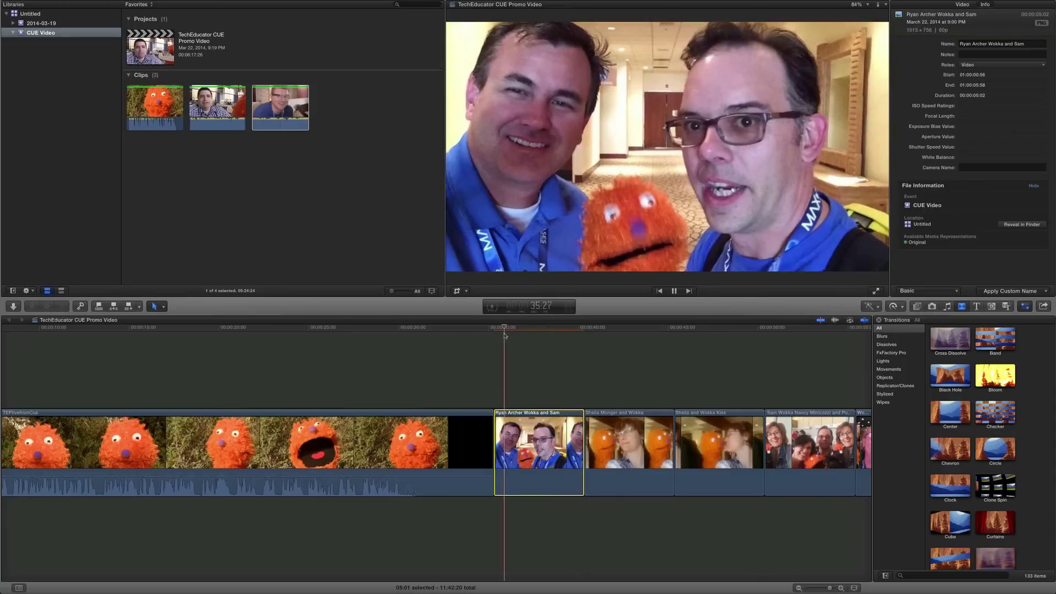
pyautogui.click(608, 326)
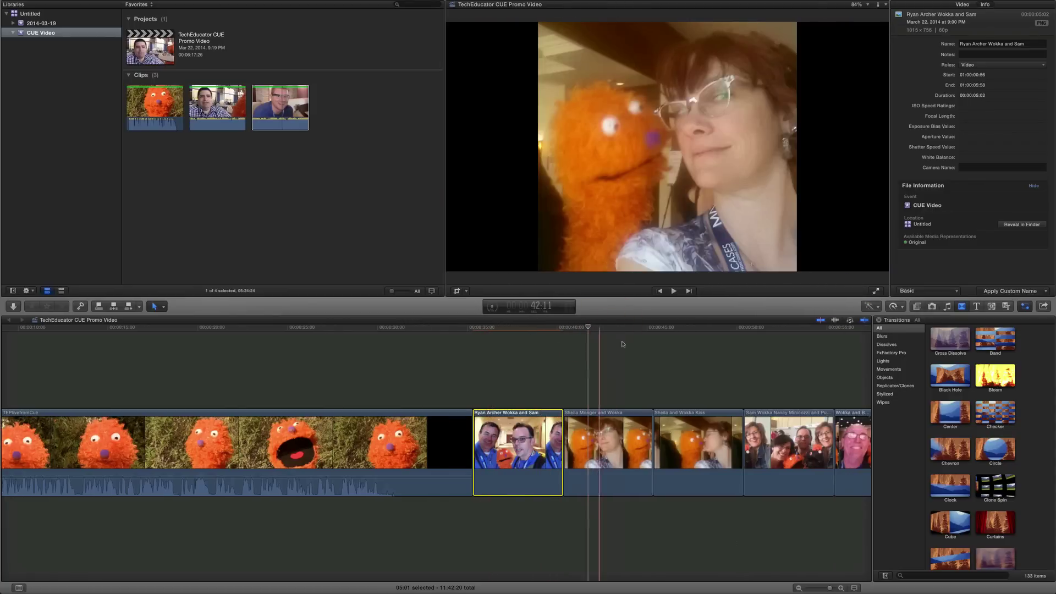
pyautogui.hscroll(5, 622, 344)
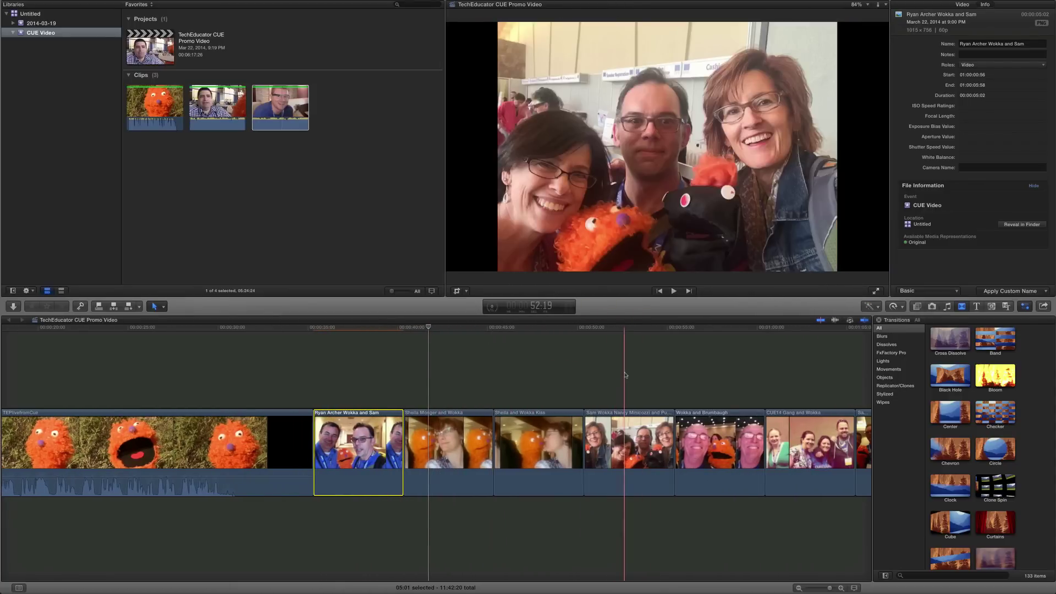
pyautogui.click(613, 328)
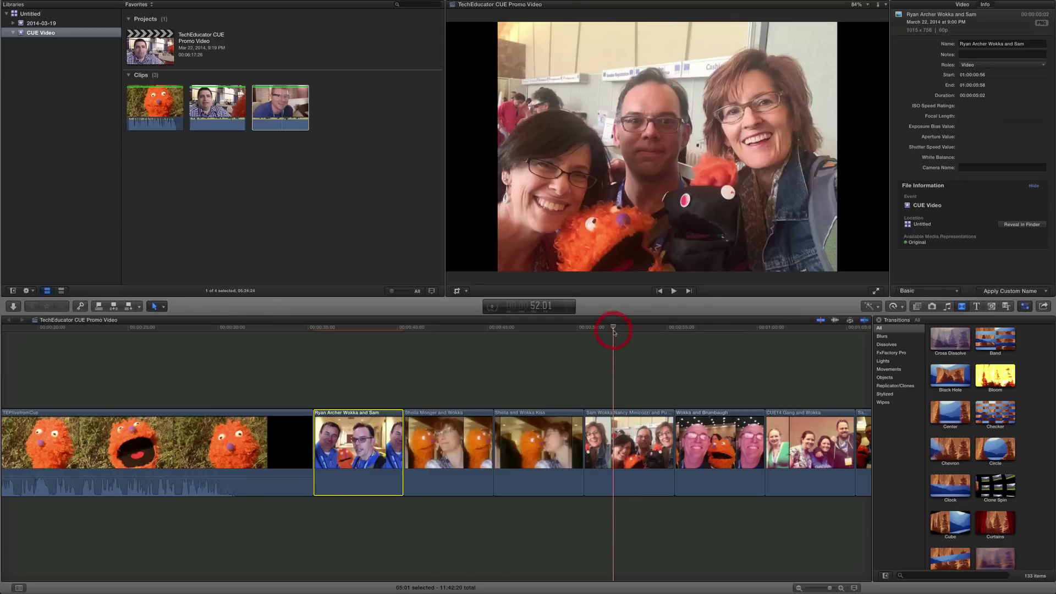
# Step: Turn the viewer's Transform mode on, then switch it back off
pyautogui.click(467, 292)
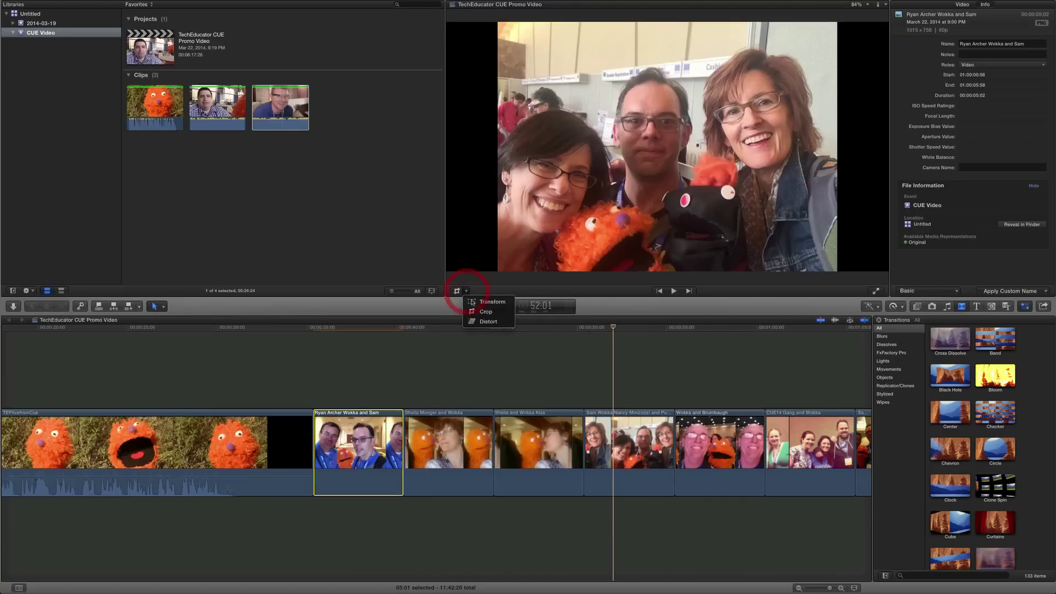
pyautogui.click(481, 304)
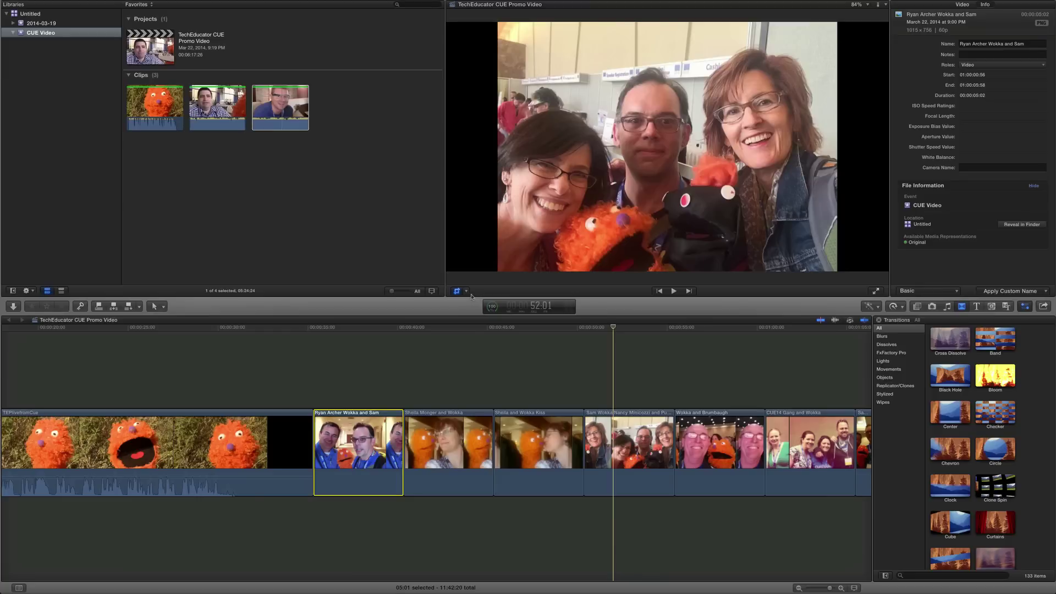
pyautogui.click(466, 292)
pyautogui.click(474, 304)
pyautogui.click(620, 430)
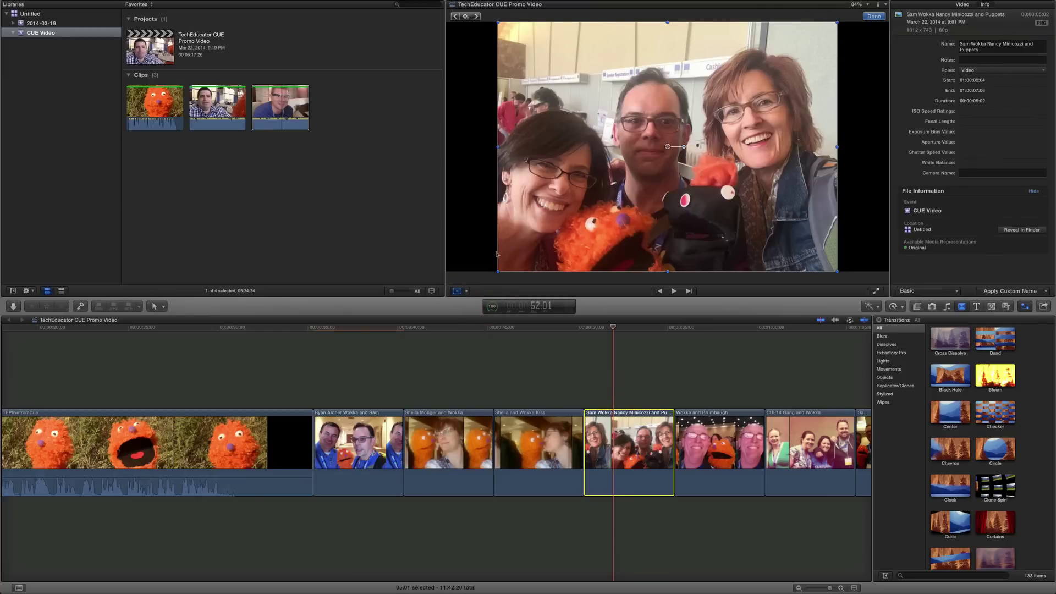
pyautogui.moveTo(498, 274); pyautogui.dragTo(509, 241)
pyautogui.click(465, 291)
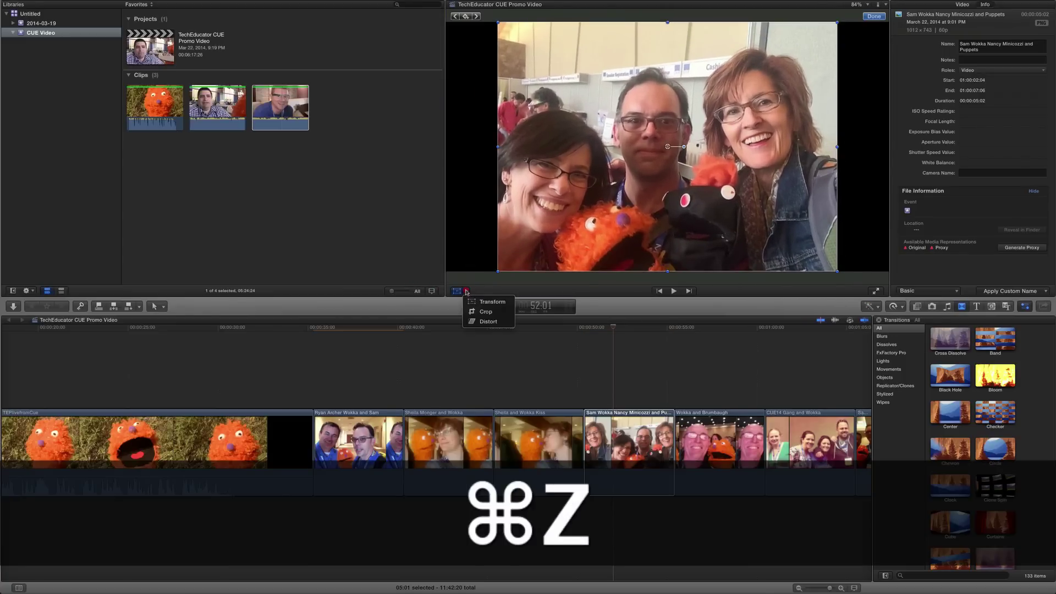
pyautogui.click(480, 321)
pyautogui.moveTo(501, 273); pyautogui.dragTo(499, 244)
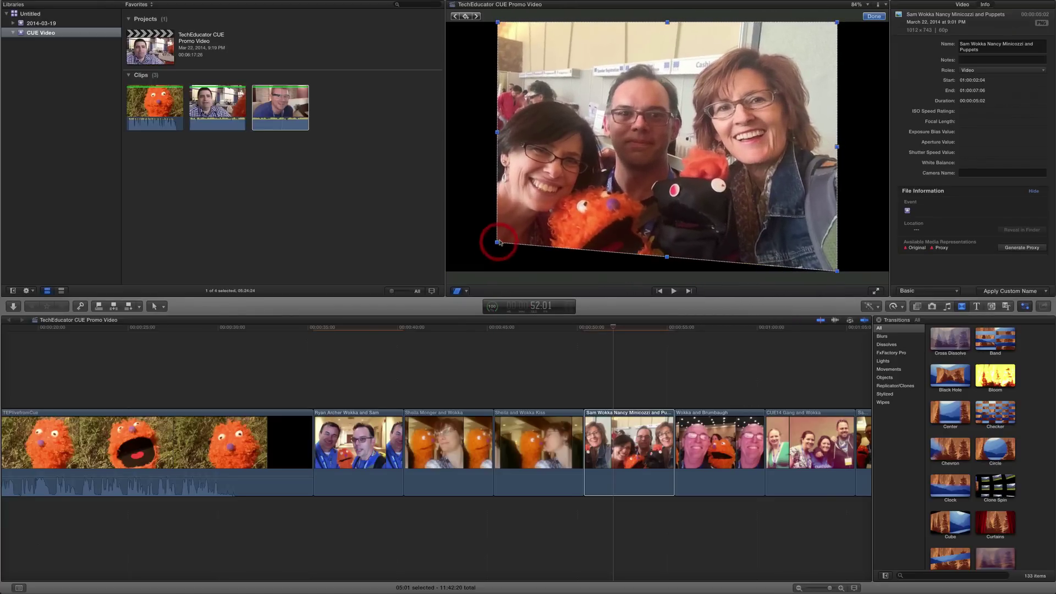
pyautogui.press('super+z')
pyautogui.click(467, 292)
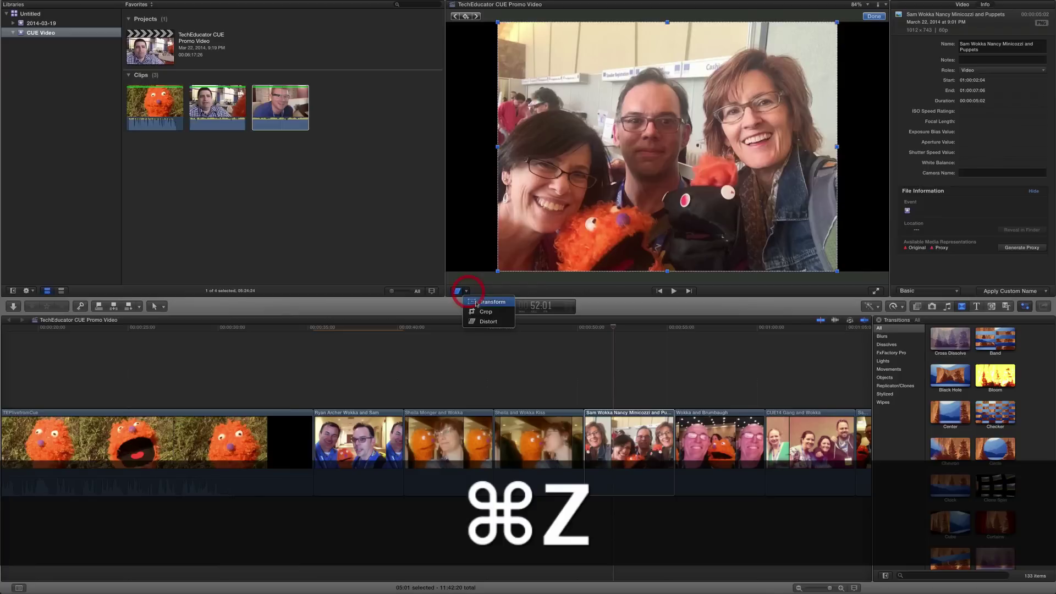
pyautogui.click(483, 307)
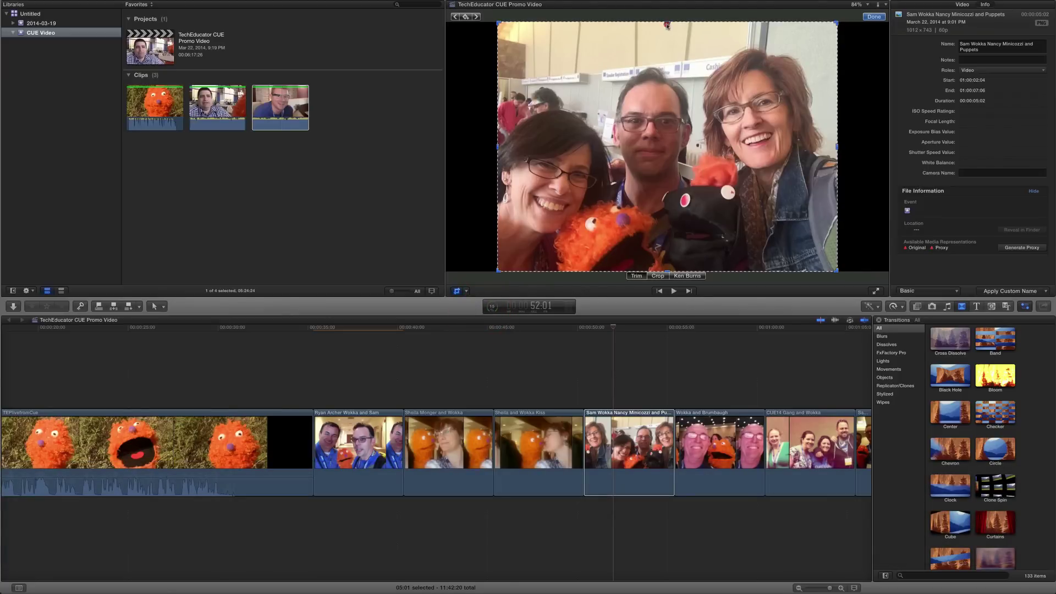
# Step: Give the three-person puppet selfie a Ken Burns zoom ending on the middle man, then preview it
pyautogui.moveTo(667, 25); pyautogui.dragTo(667, 47)
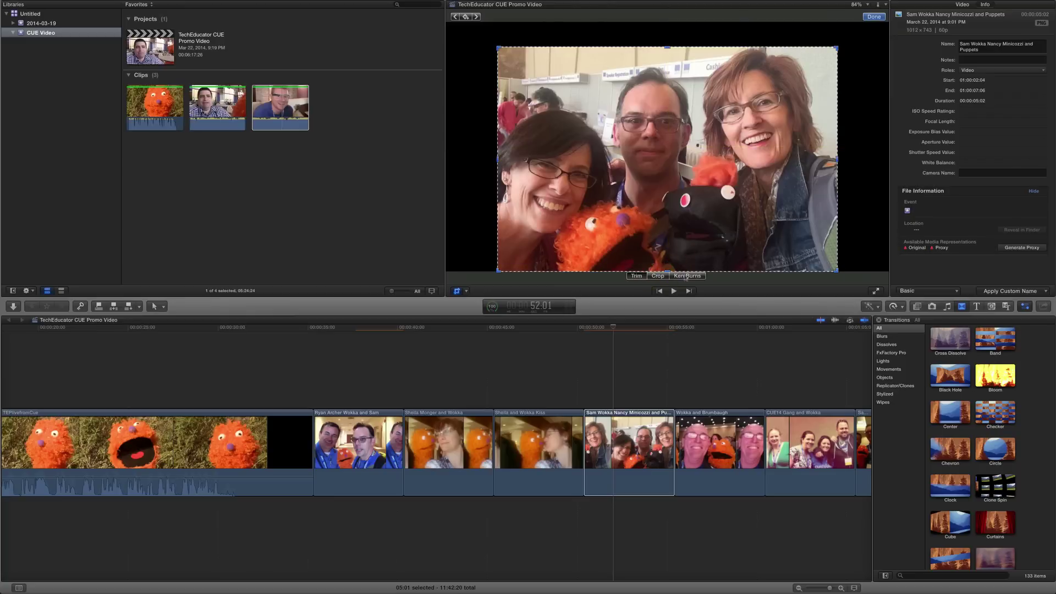
pyautogui.click(686, 276)
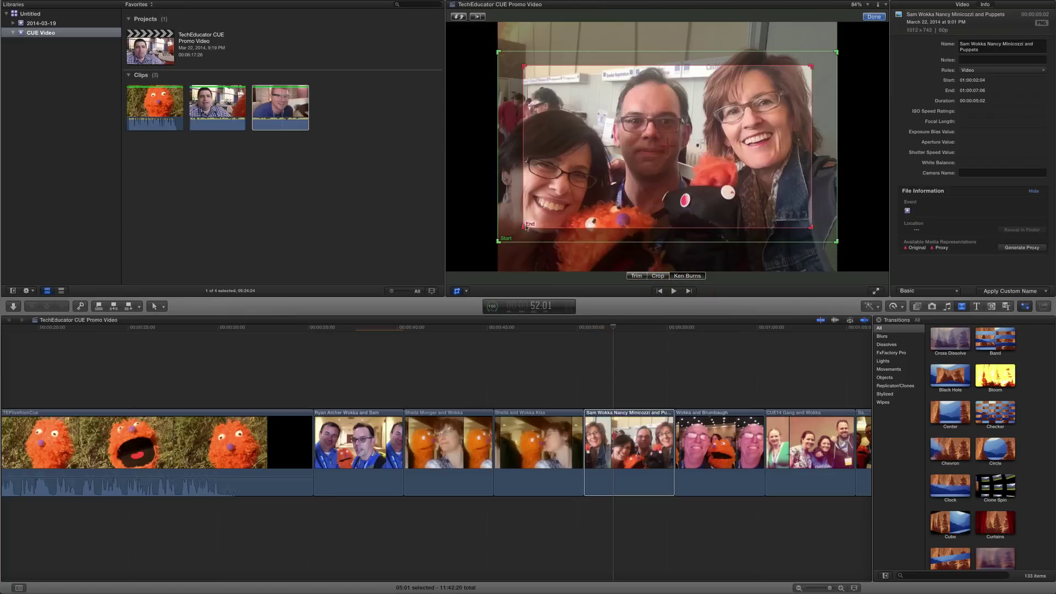
pyautogui.moveTo(527, 228); pyautogui.dragTo(632, 176)
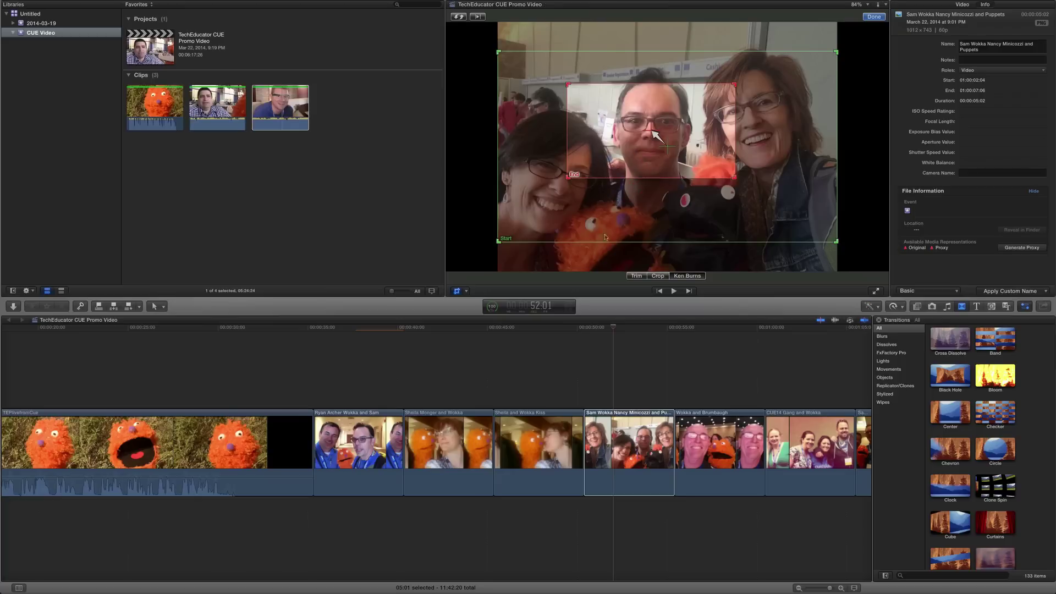
pyautogui.moveTo(597, 237); pyautogui.dragTo(596, 265)
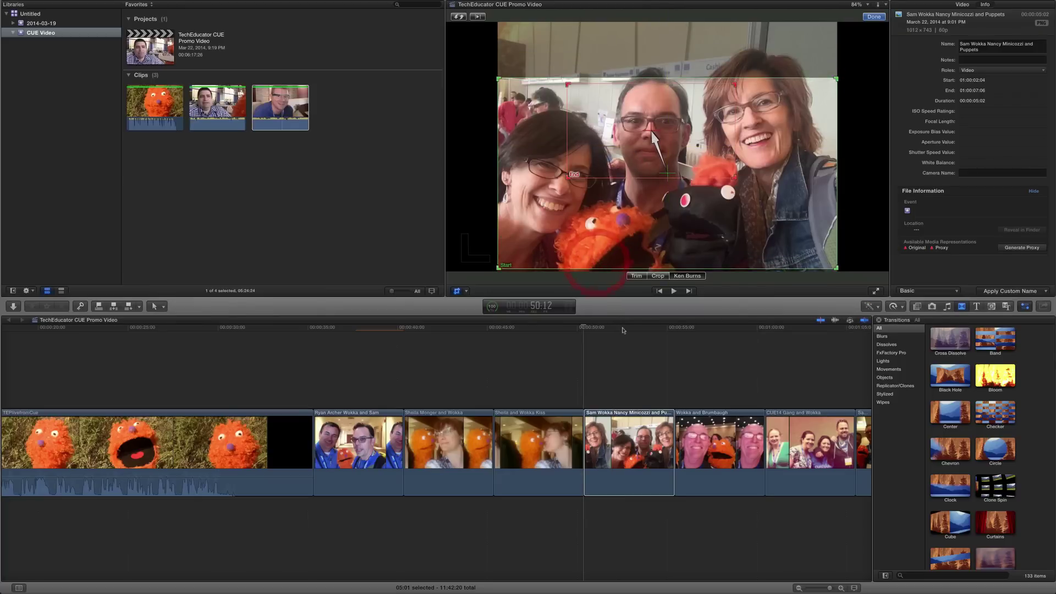
pyautogui.click(873, 18)
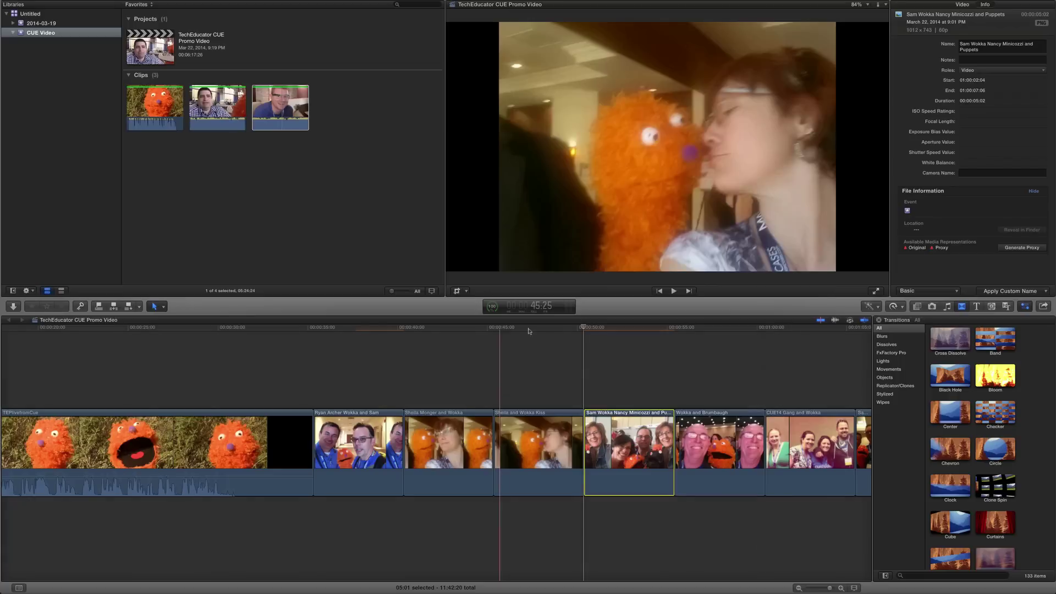
pyautogui.press('space')
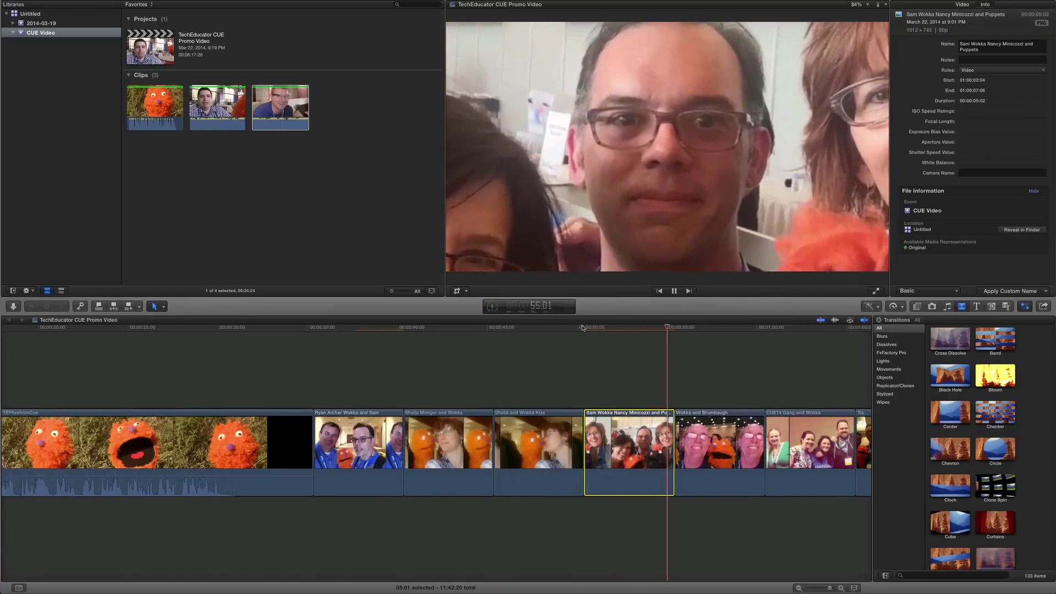
pyautogui.press('space')
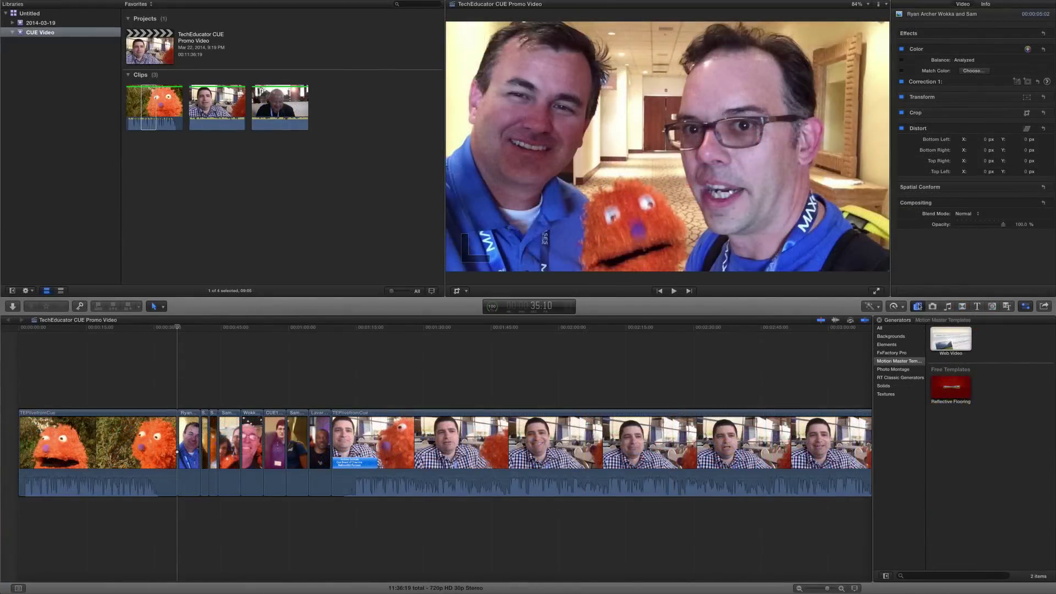
pyautogui.click(922, 307)
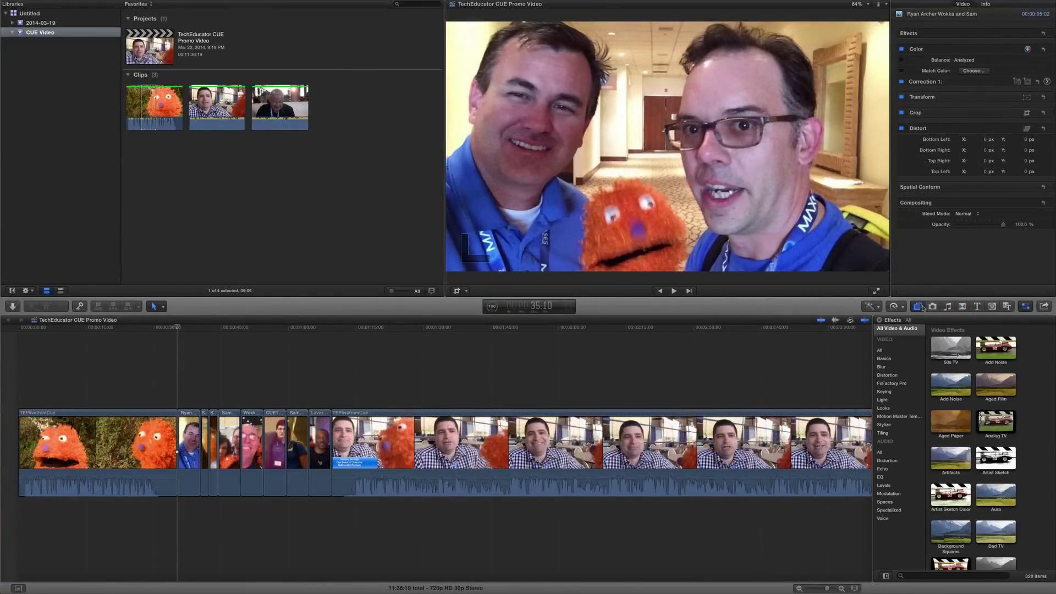
pyautogui.click(962, 307)
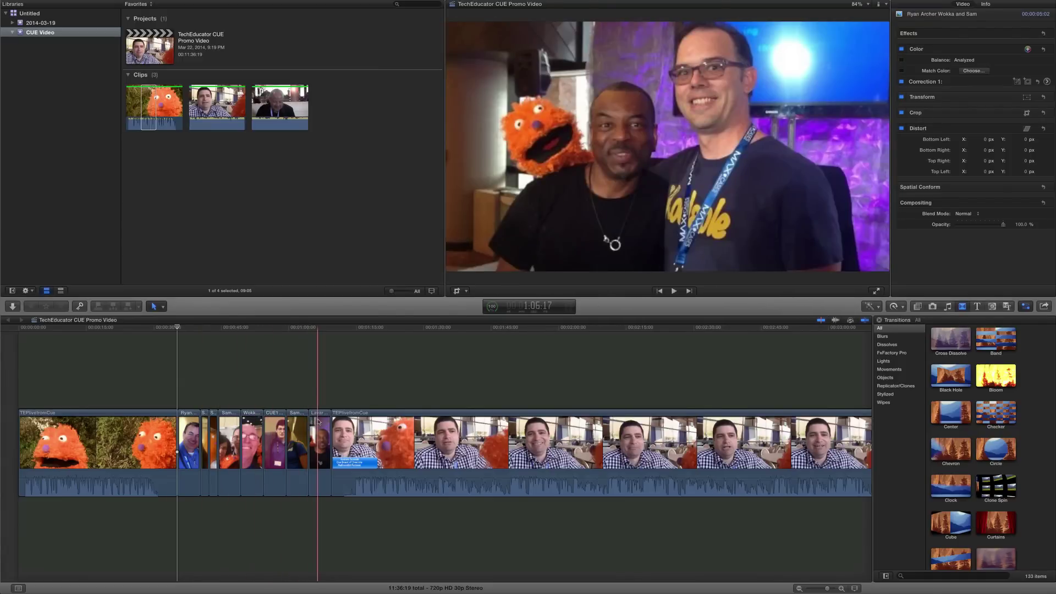
pyautogui.hscroll(1, 318, 422)
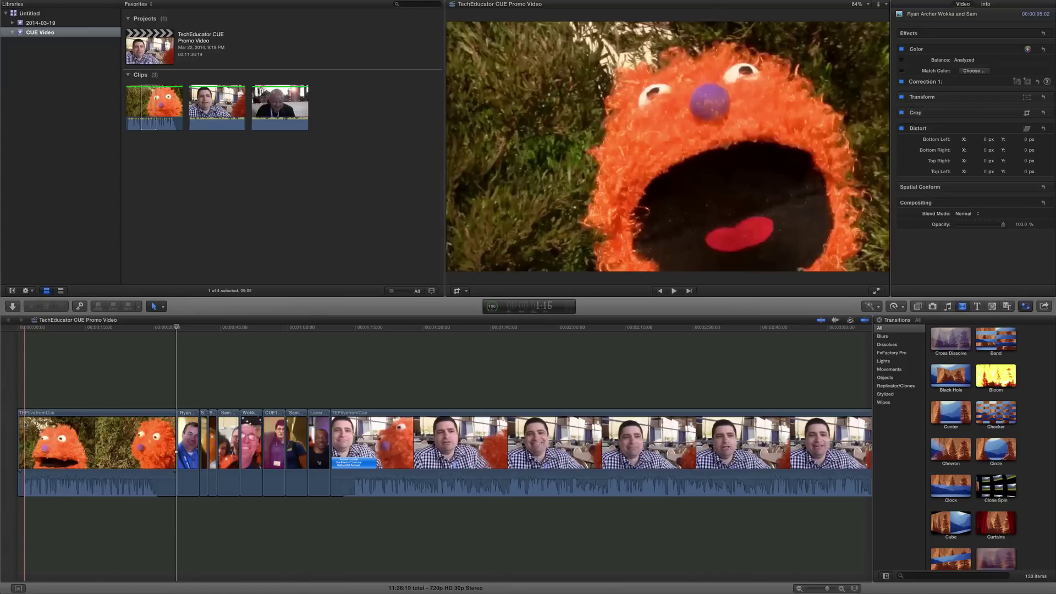
pyautogui.press('space')
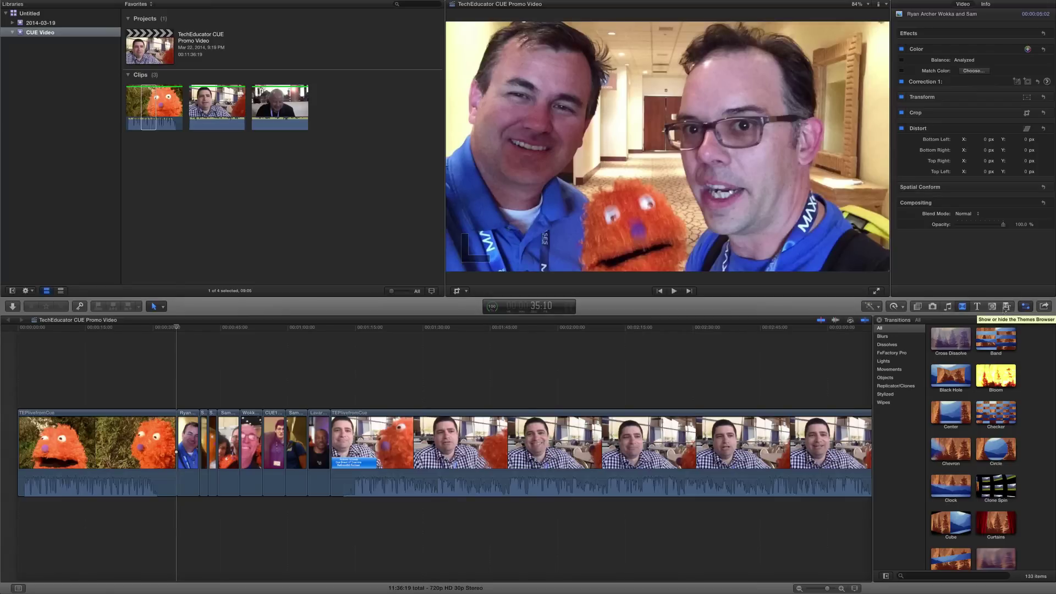
# Step: Preview the Web Video generator animation in the Generators browser
pyautogui.click(992, 306)
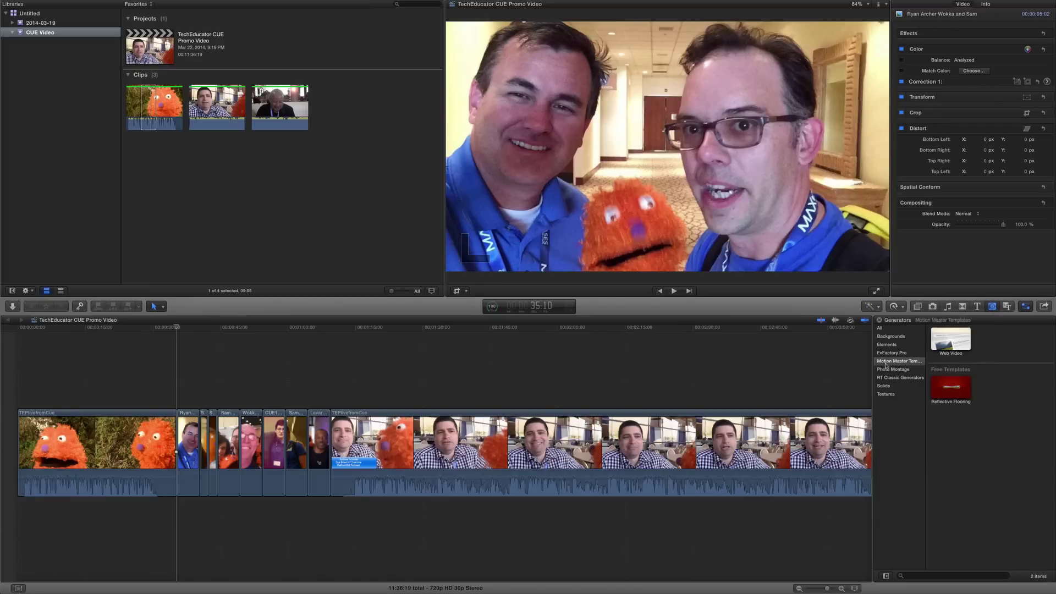
pyautogui.click(951, 341)
pyautogui.press('space')
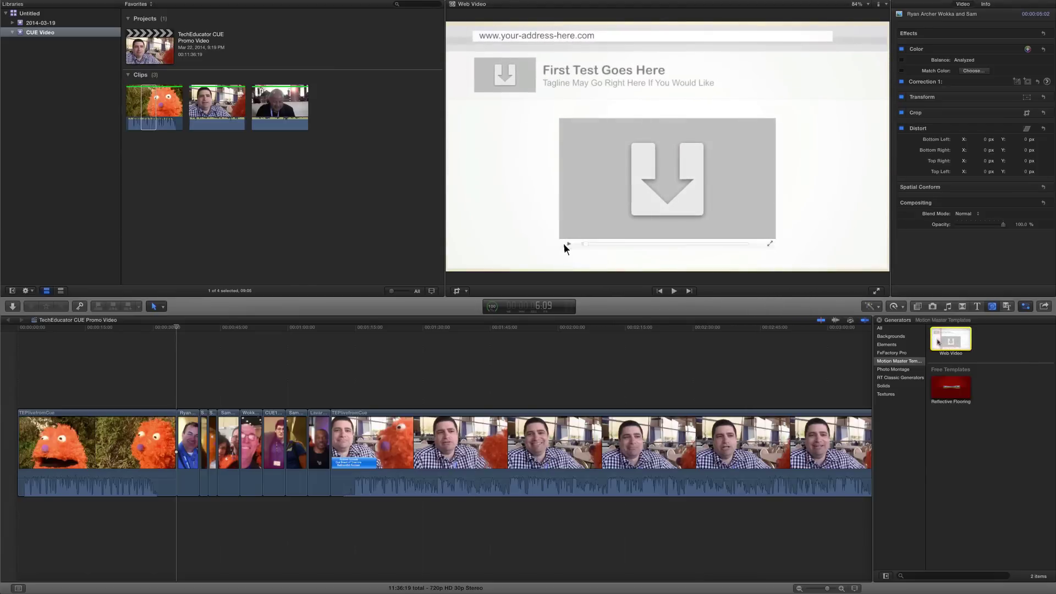
# Step: Insert Web Video into the primary storyline before the puppet clip and play it back
pyautogui.moveTo(938, 341); pyautogui.dragTo(440, 352)
pyautogui.moveTo(200, 370); pyautogui.dragTo(20, 440)
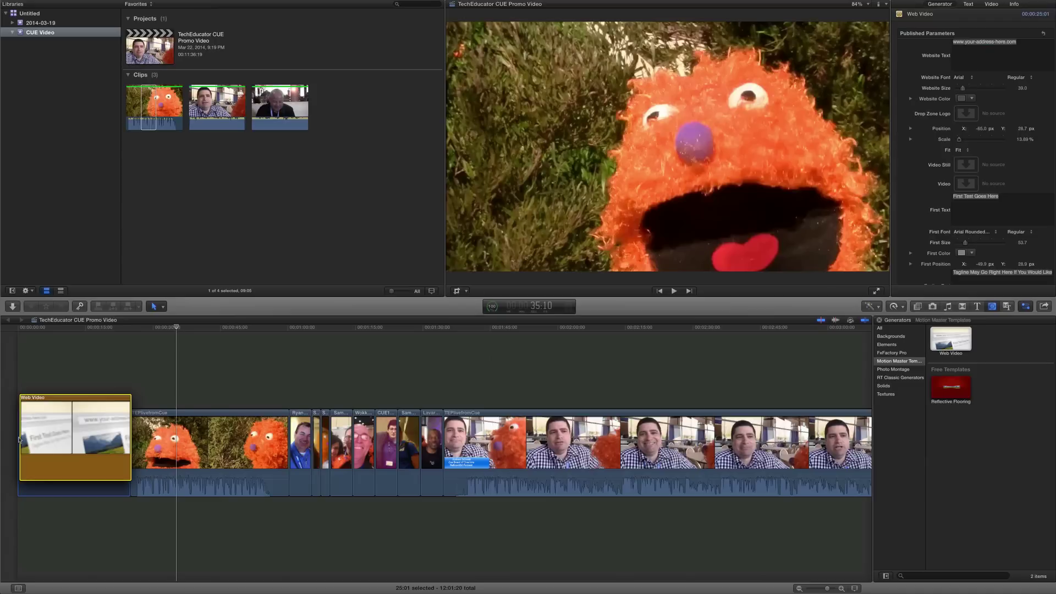
pyautogui.moveTo(22, 445); pyautogui.dragTo(22, 461)
pyautogui.click(18, 327)
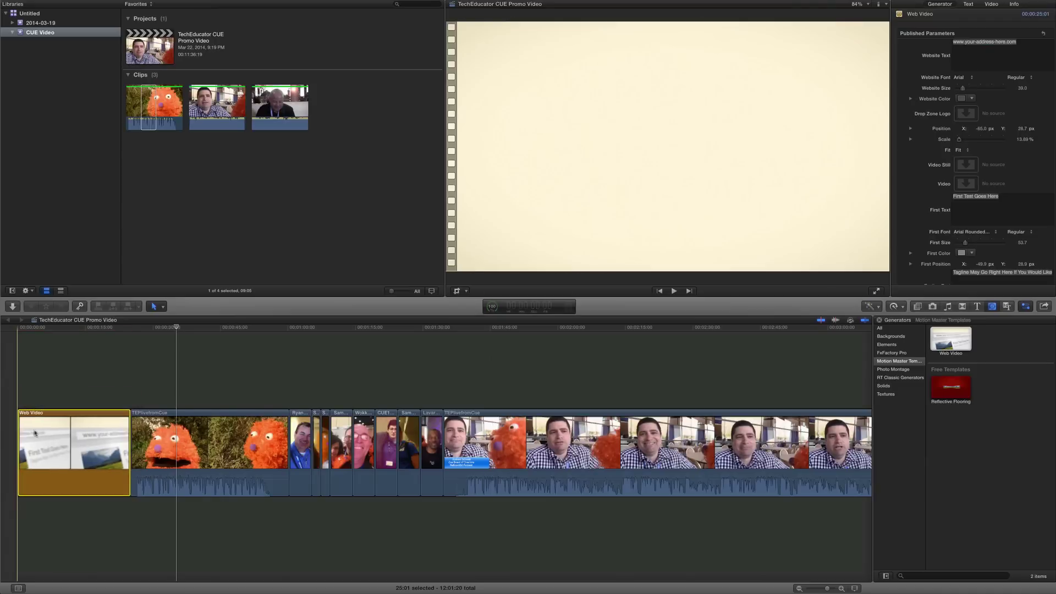
pyautogui.press('space')
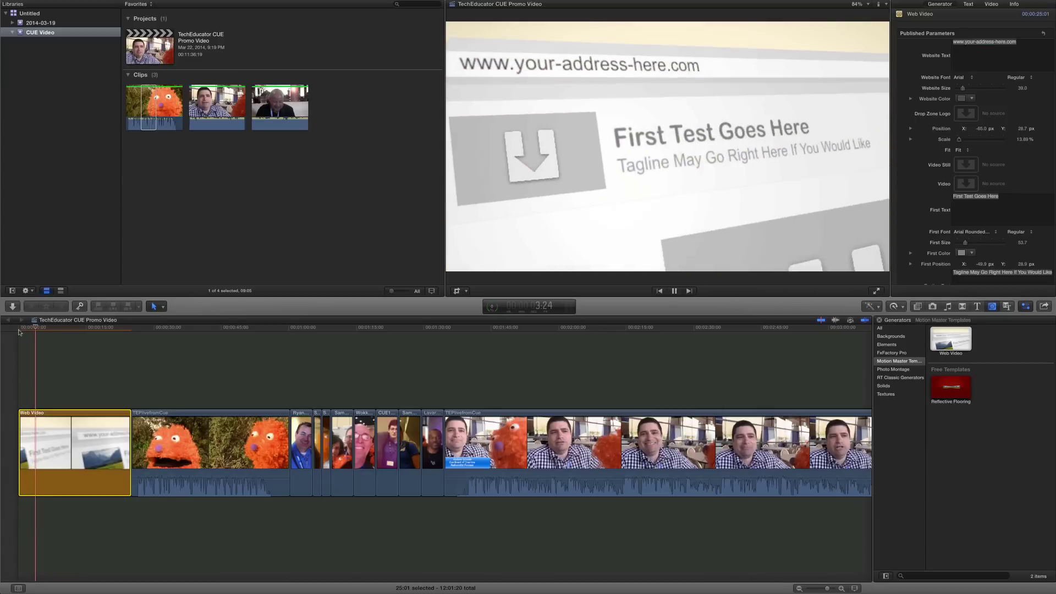
pyautogui.press('space')
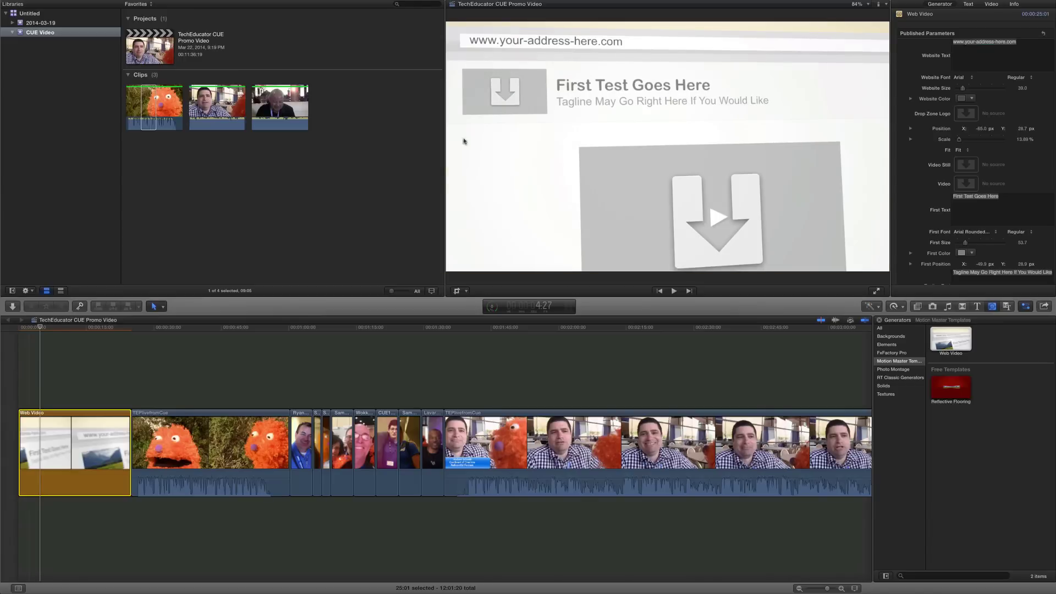
# Step: Change the intro's First Text title to 'Wokka goes to CUE'
pyautogui.doubleClick(585, 88)
pyautogui.doubleClick(578, 91)
pyautogui.tripleClick(938, 45)
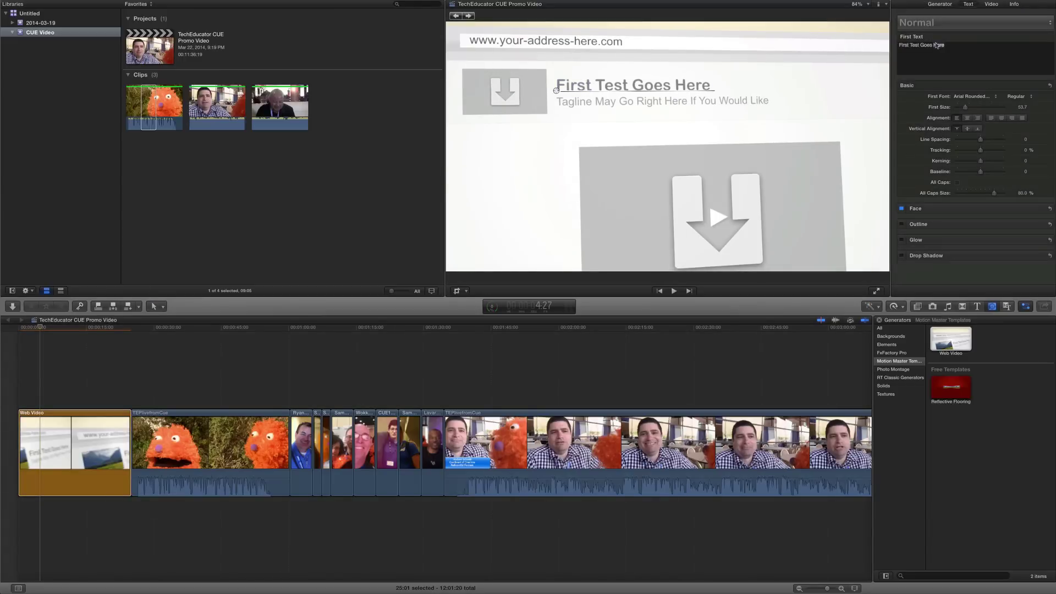
pyautogui.write('Wo')
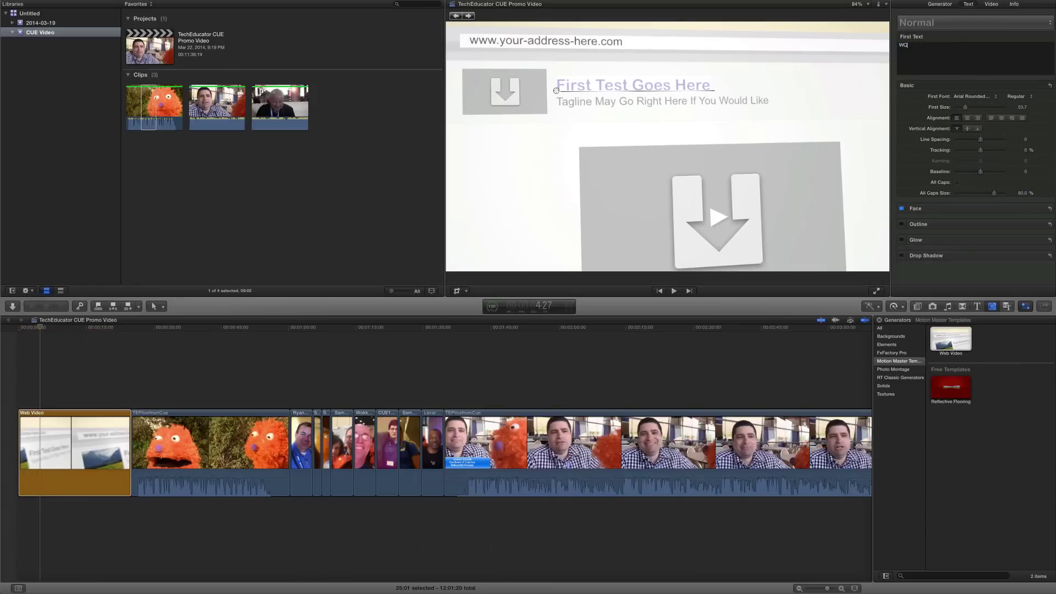
pyautogui.write('kka goes to Gue')
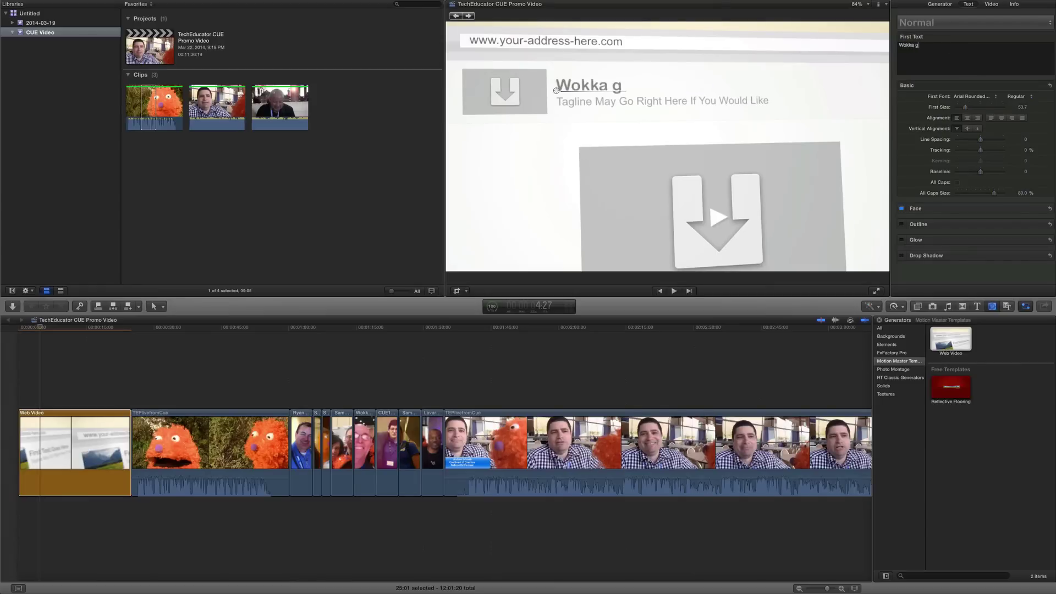
pyautogui.press('BackSpace')
pyautogui.press('BackSpace')
pyautogui.press('BackSpace')
pyautogui.write('CUE')
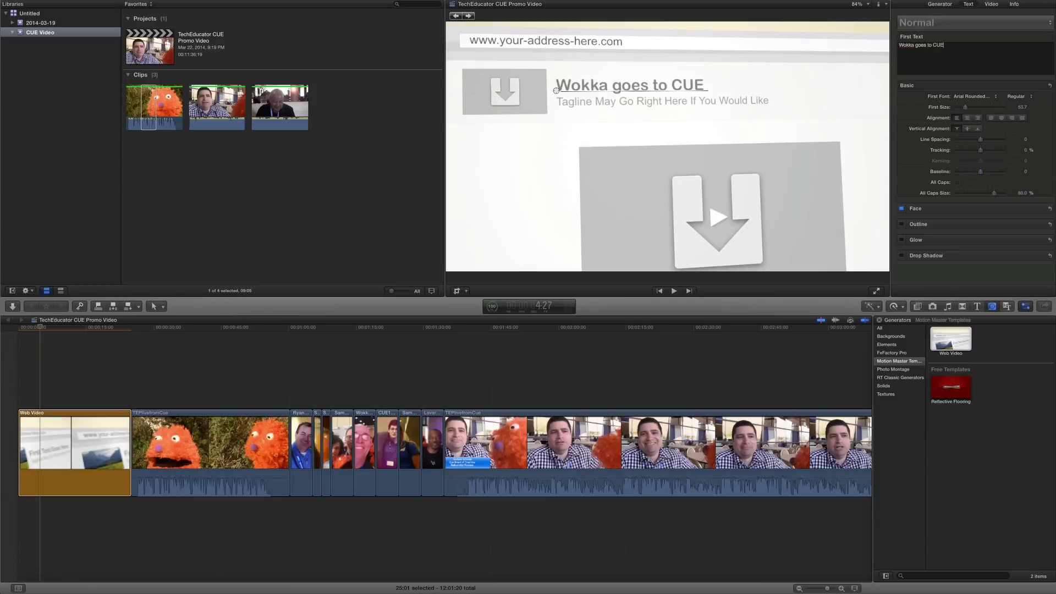
# Step: Replace the tagline with 'Learn how much fun it was to be at #CUE!' and scrub to check it
pyautogui.doubleClick(676, 102)
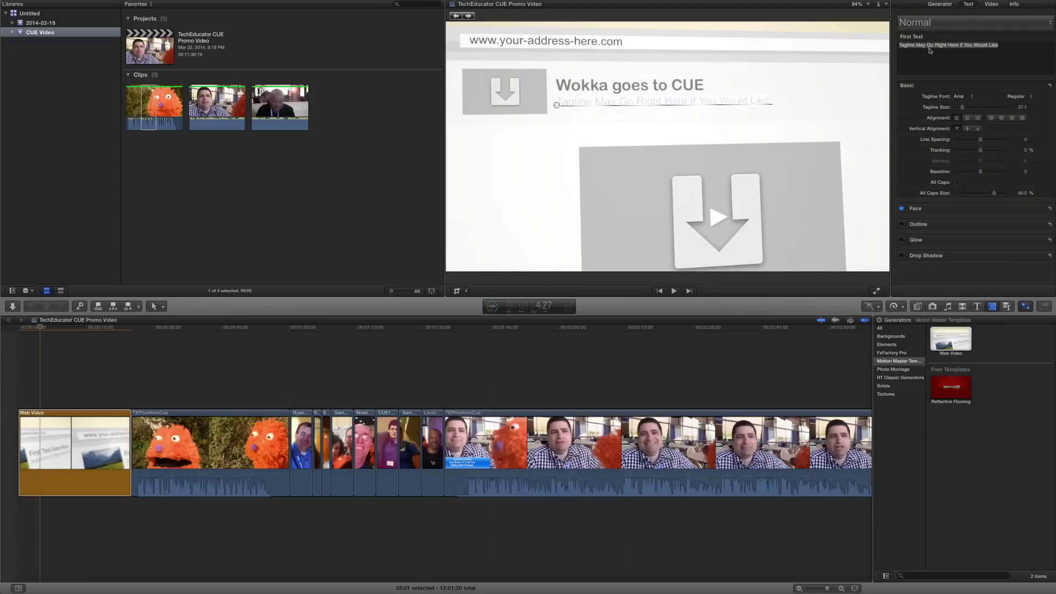
pyautogui.write('Learn how')
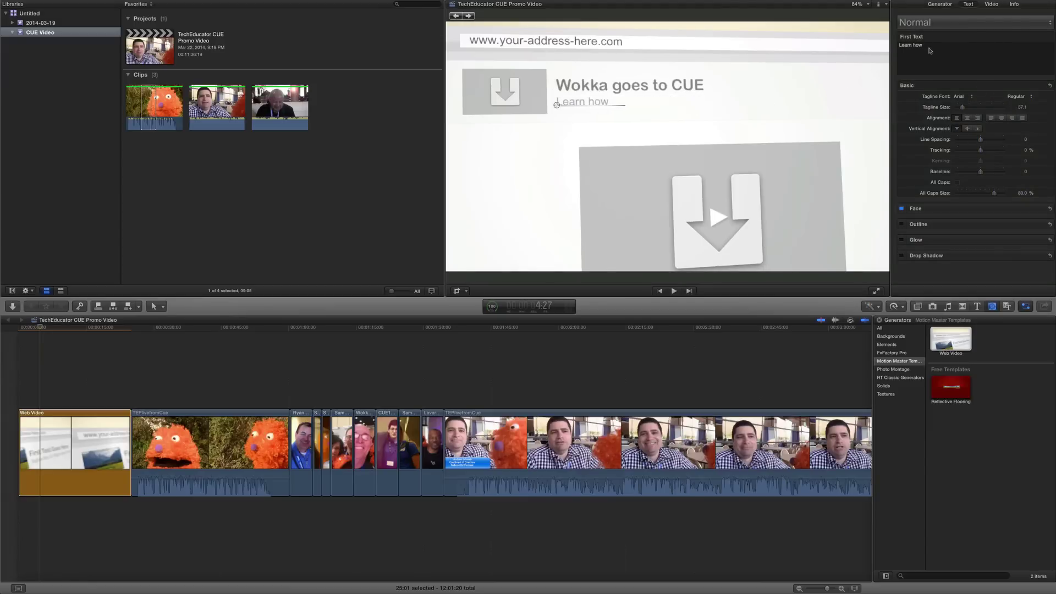
pyautogui.write(' much fun it was to be at #CUE!')
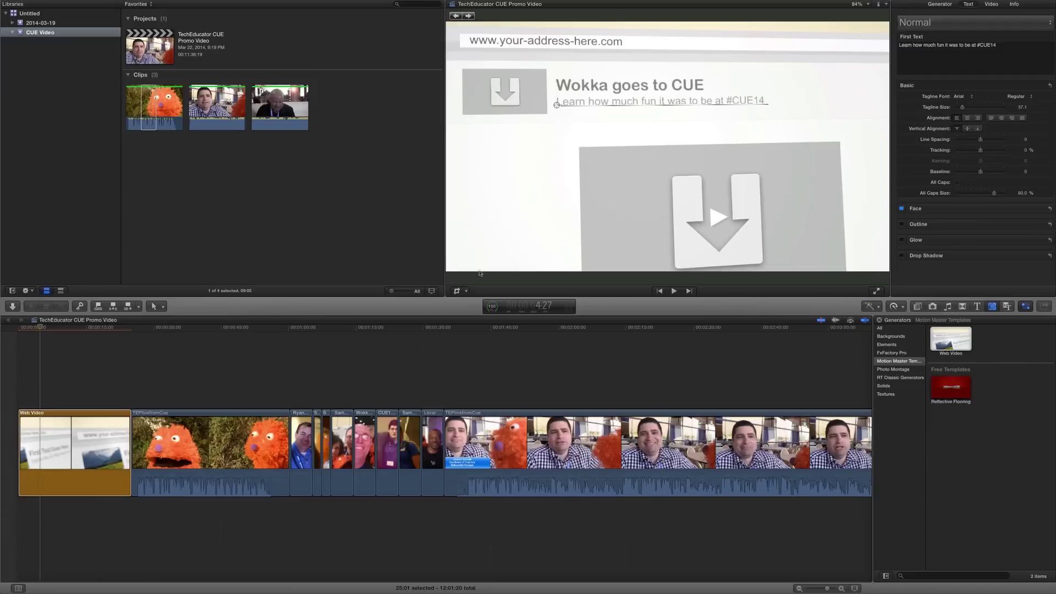
pyautogui.moveTo(38, 330)
pyautogui.mouseDown()
pyautogui.moveTo(72, 330)
pyautogui.moveTo(43, 334)
pyautogui.mouseUp()
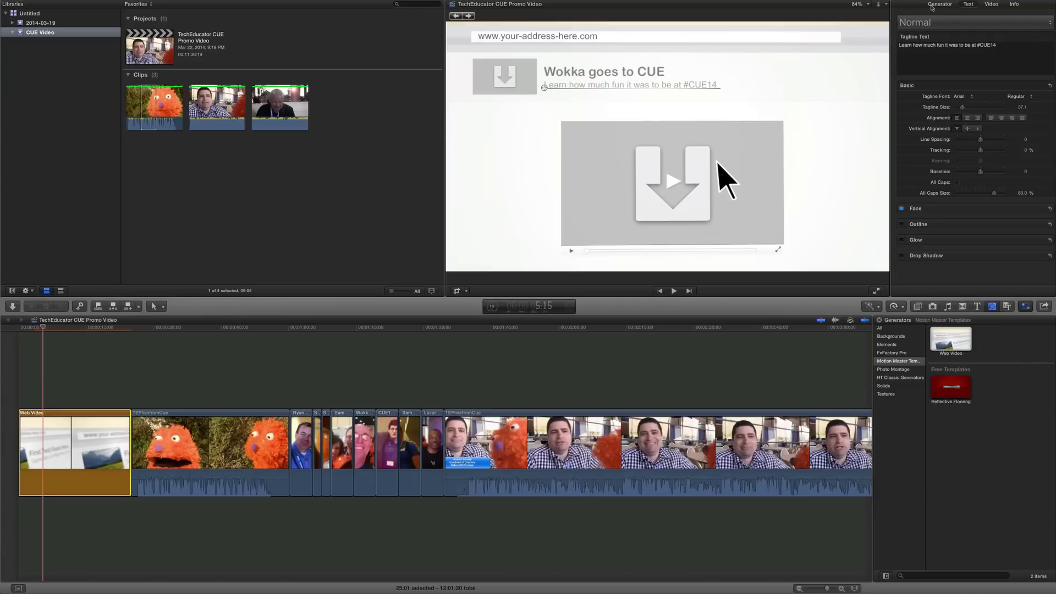
pyautogui.click(933, 6)
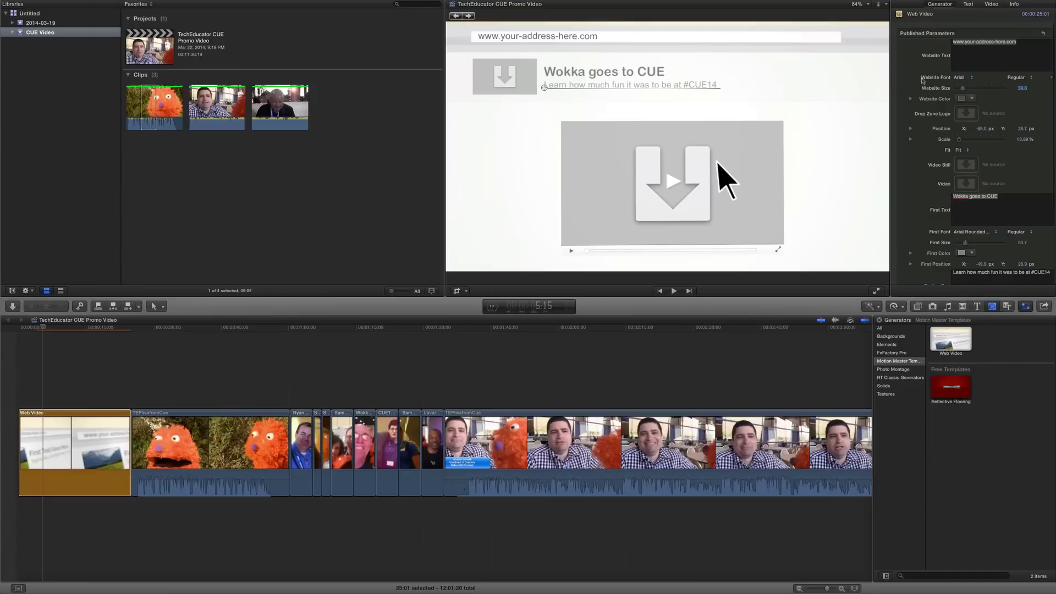
# Step: Pick the puppet clip as a source for the Drop Zone Logo well and play the intro from the start
pyautogui.click(164, 103)
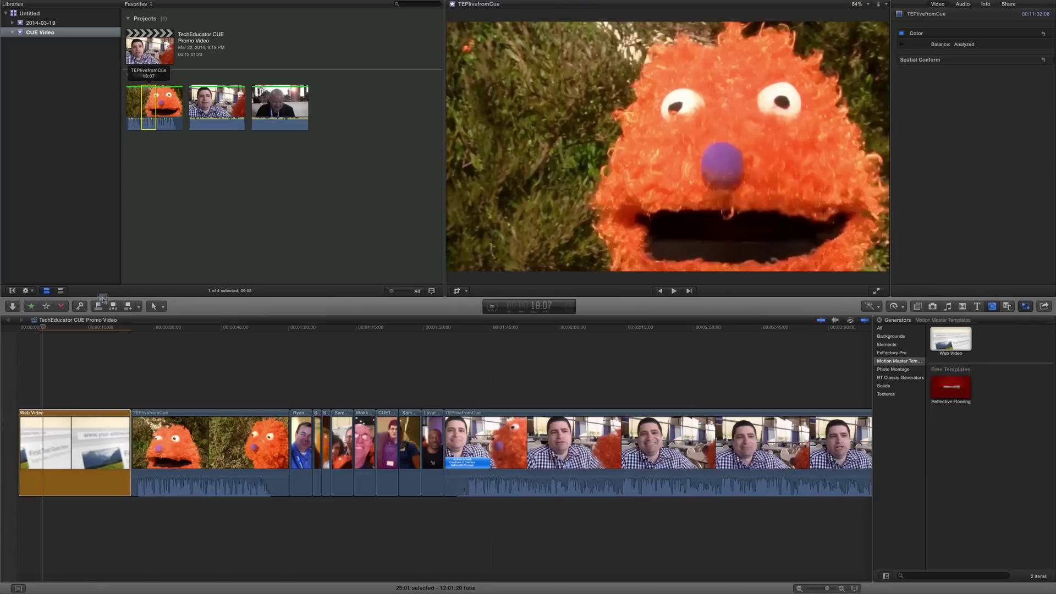
pyautogui.click(56, 442)
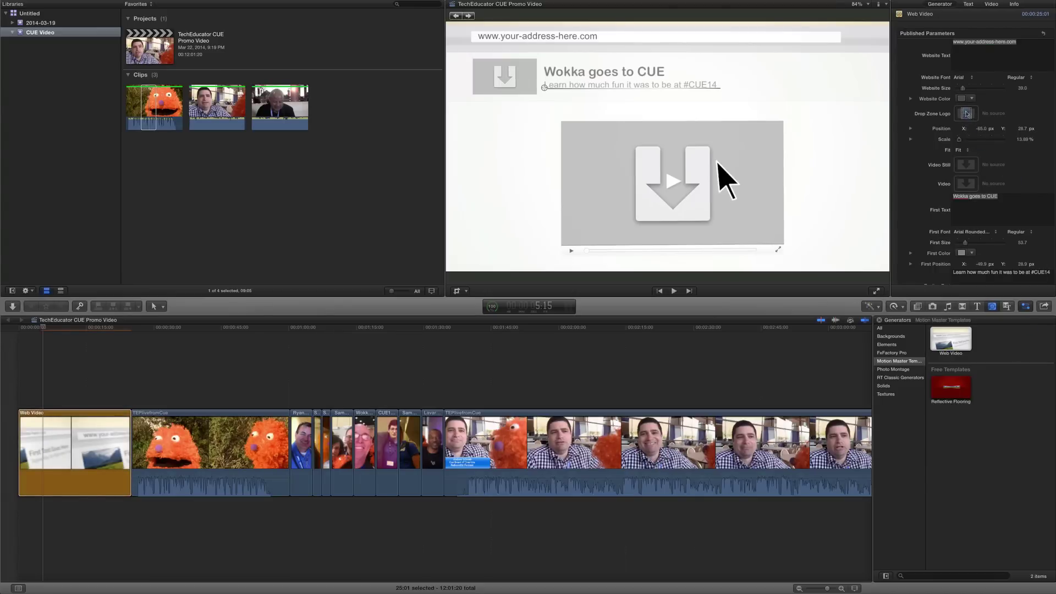
pyautogui.click(966, 113)
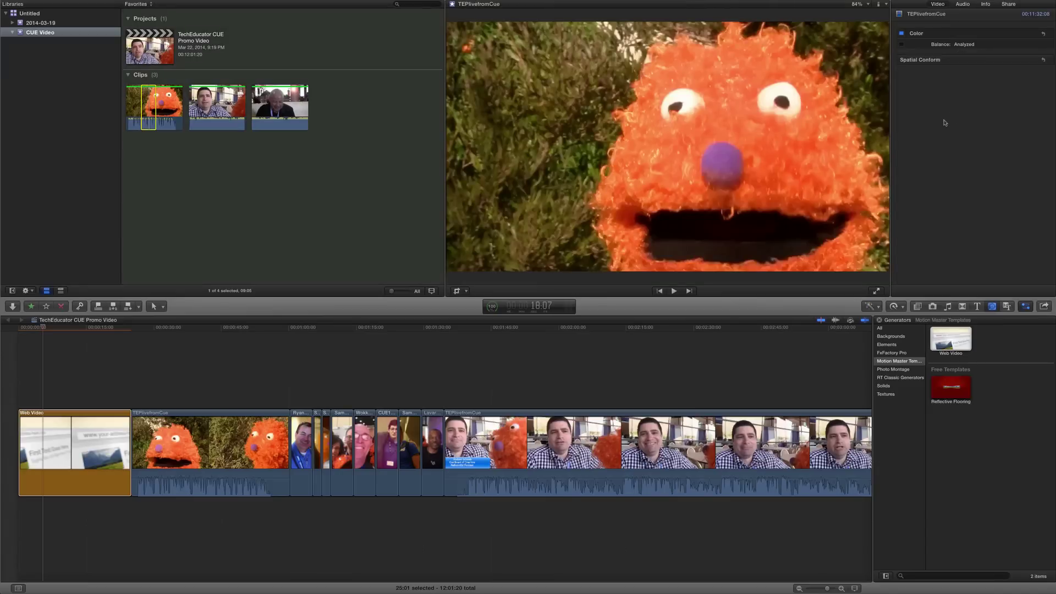
pyautogui.click(25, 330)
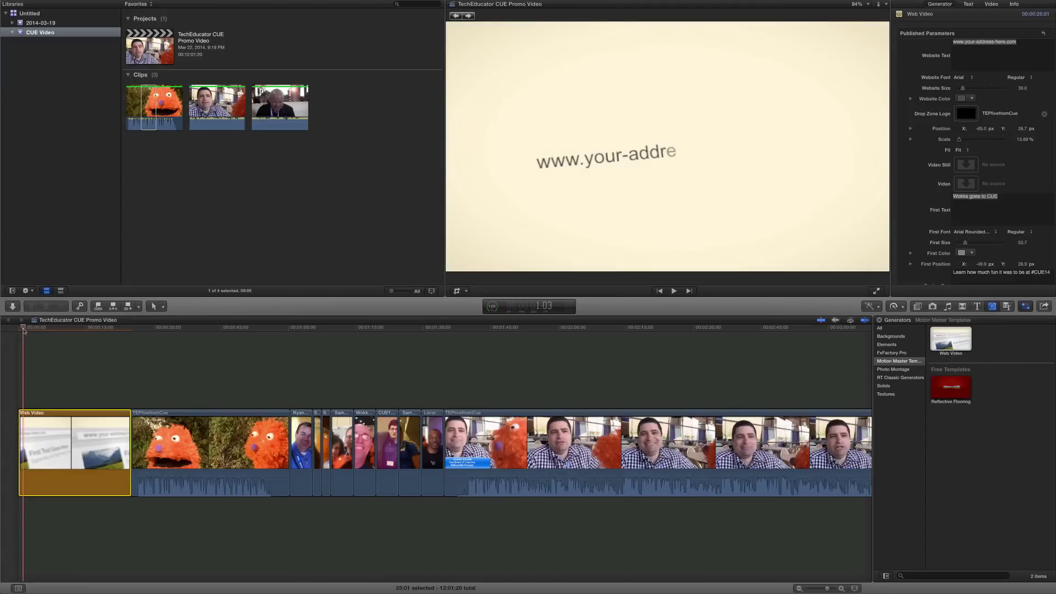
pyautogui.press('space')
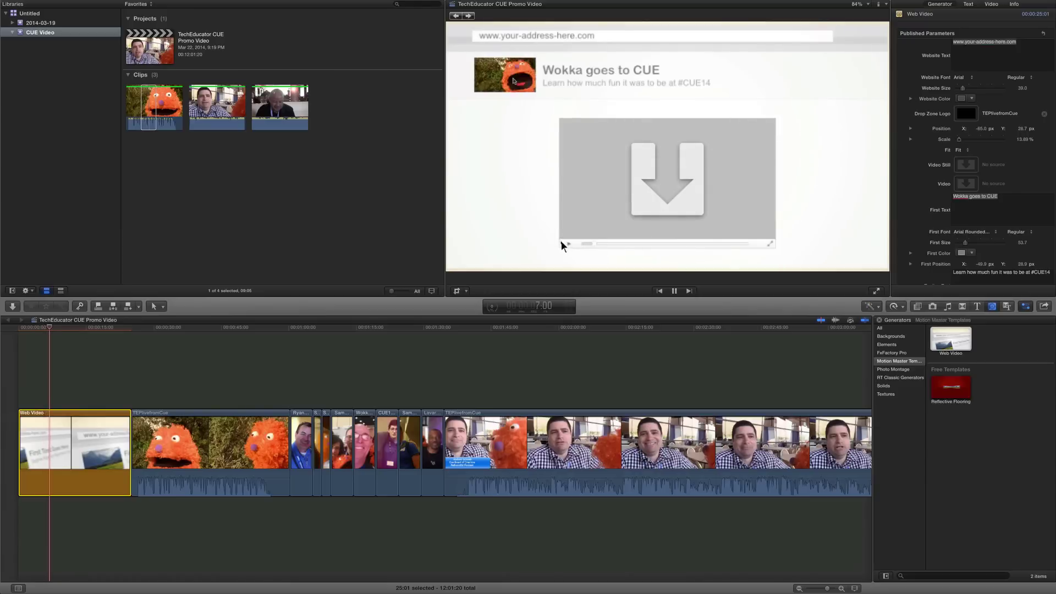
pyautogui.press('space')
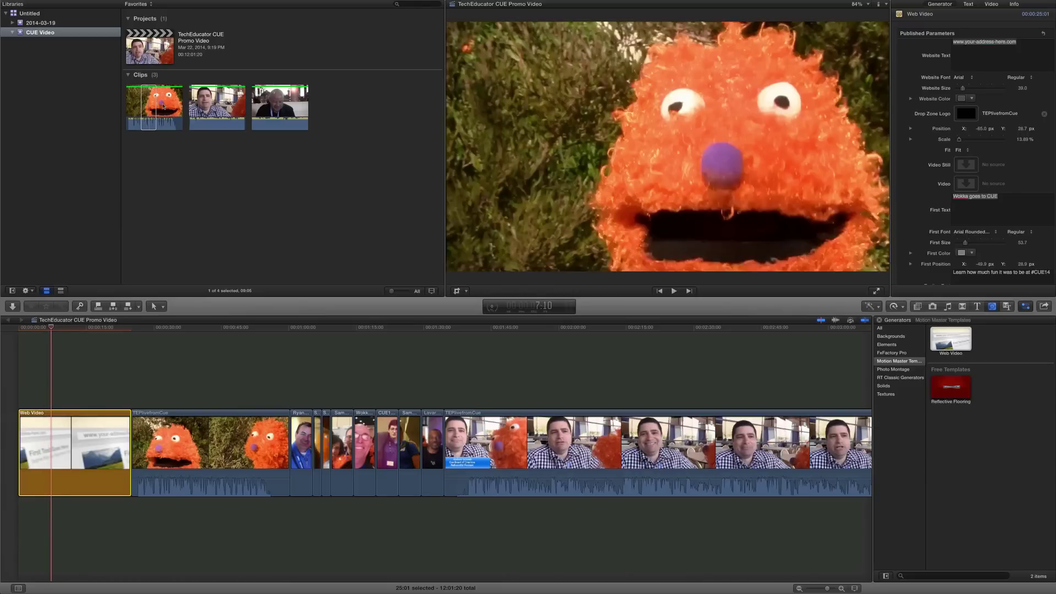
# Step: Mark an in/out range in TEPlivefromCue and apply it to the Web Video logo drop zone
pyautogui.click(165, 101)
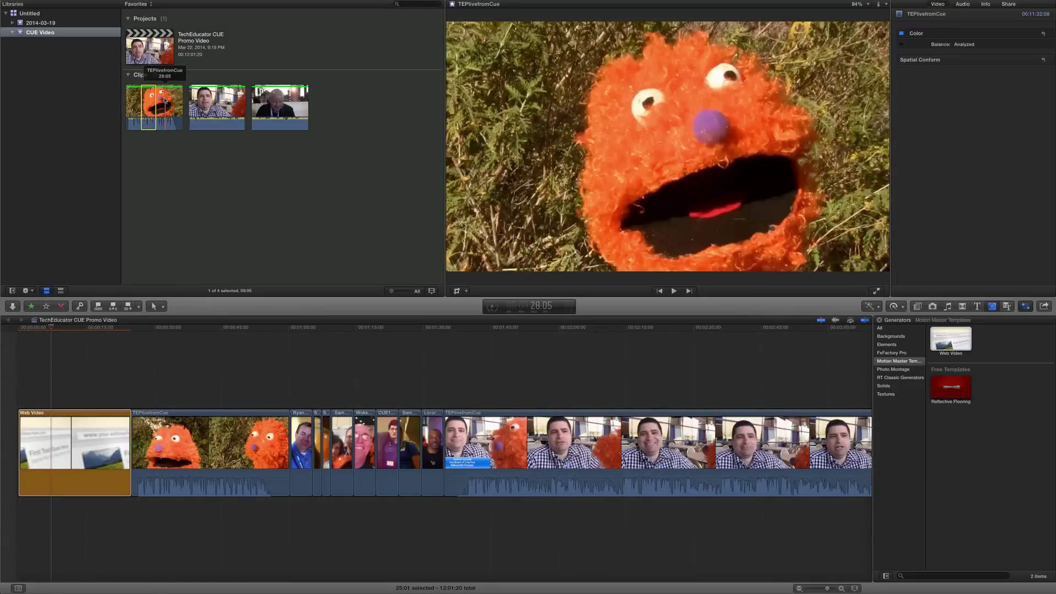
pyautogui.press('o')
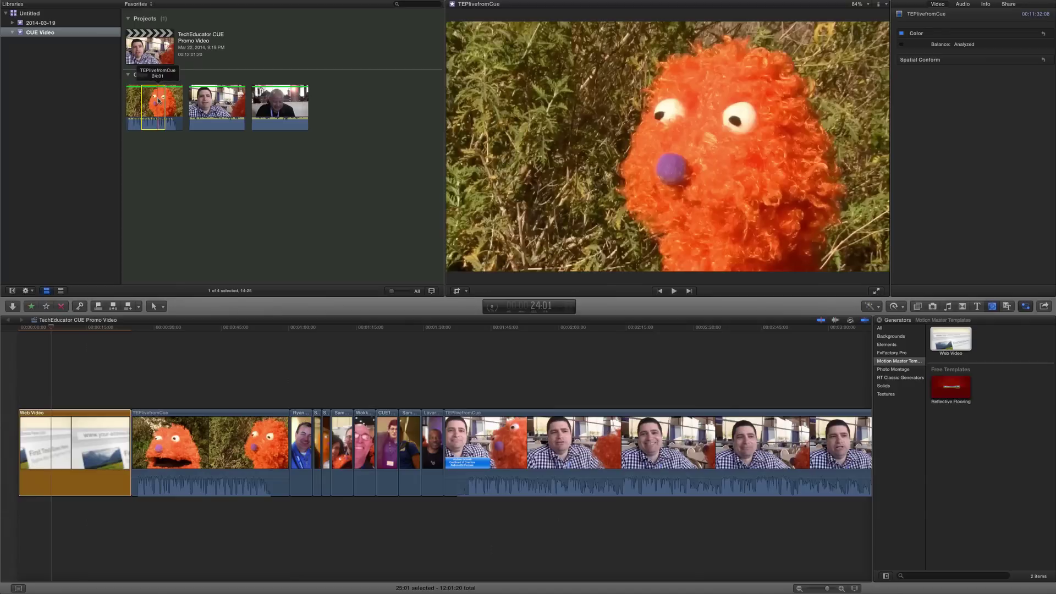
pyautogui.press('i')
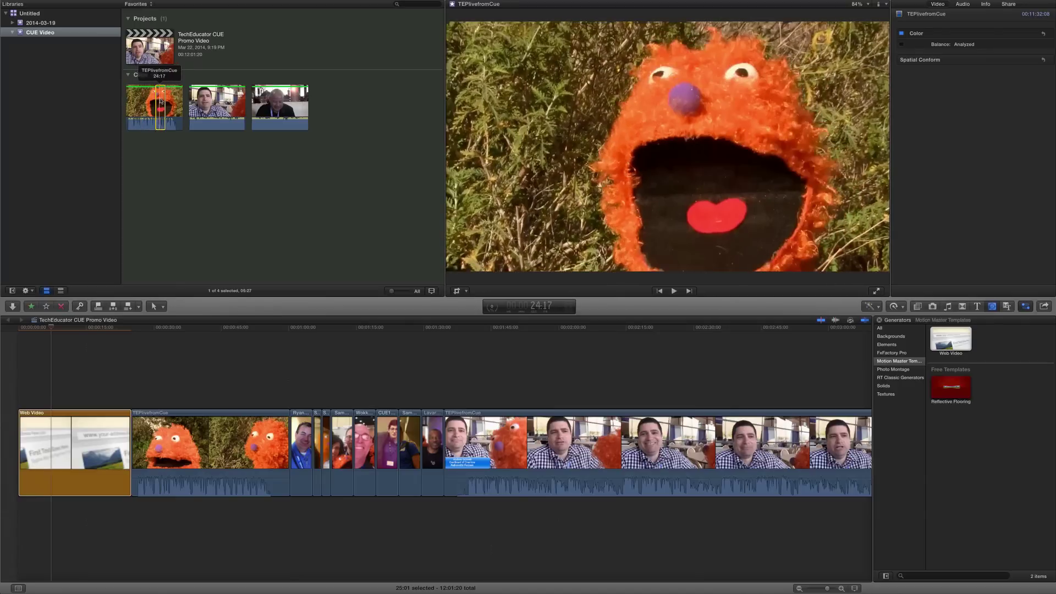
pyautogui.click(57, 432)
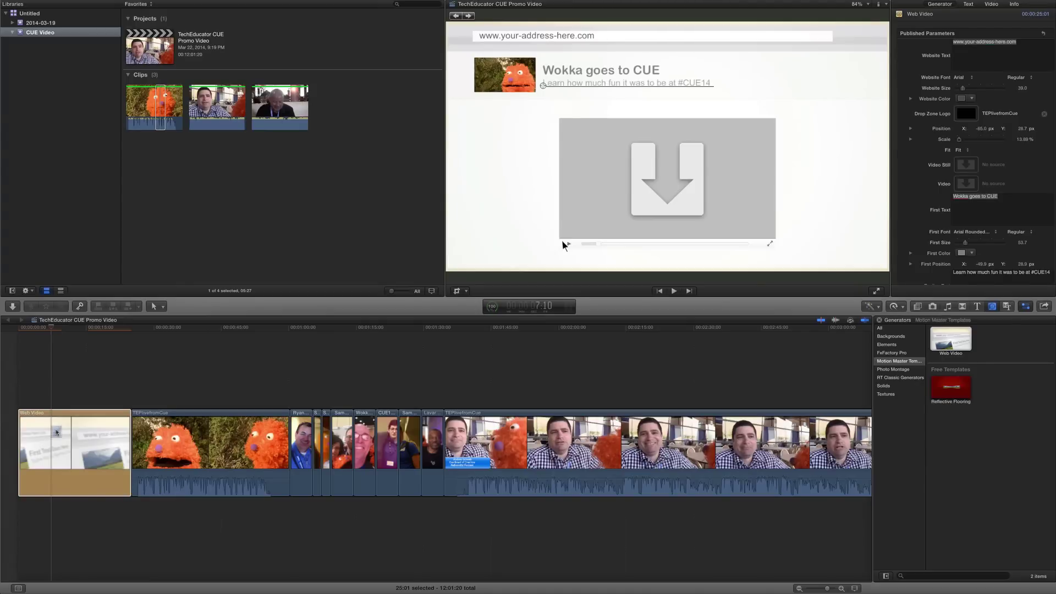
pyautogui.click(963, 115)
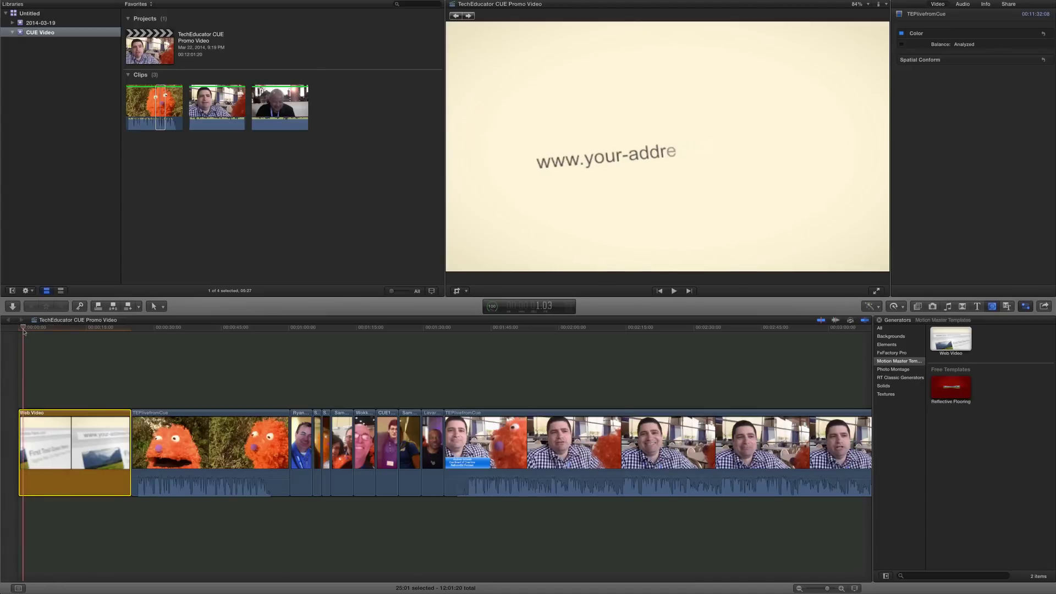
pyautogui.click(538, 180)
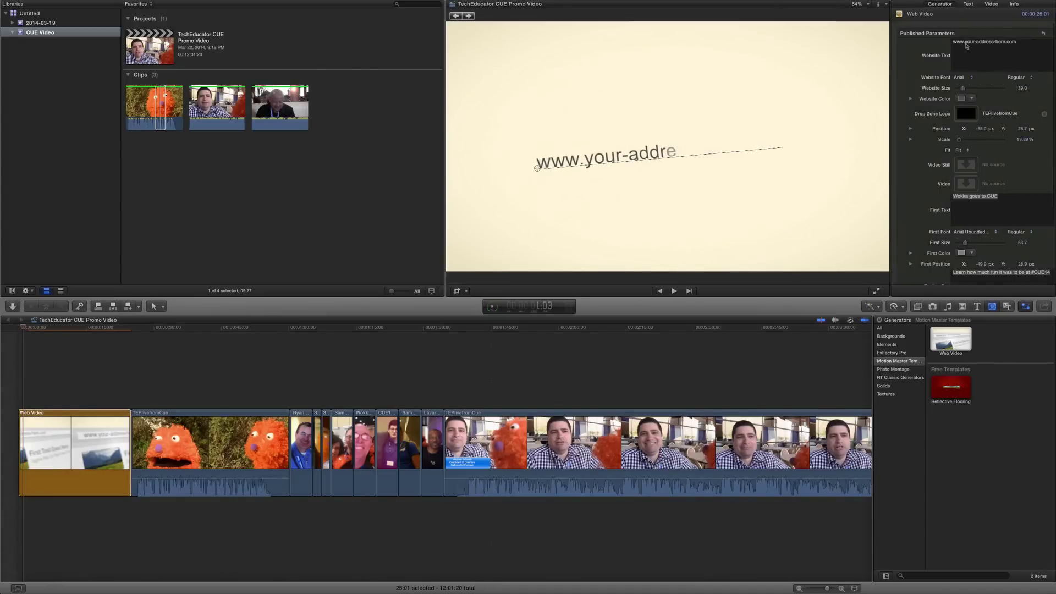
pyautogui.write('PATUE.org')
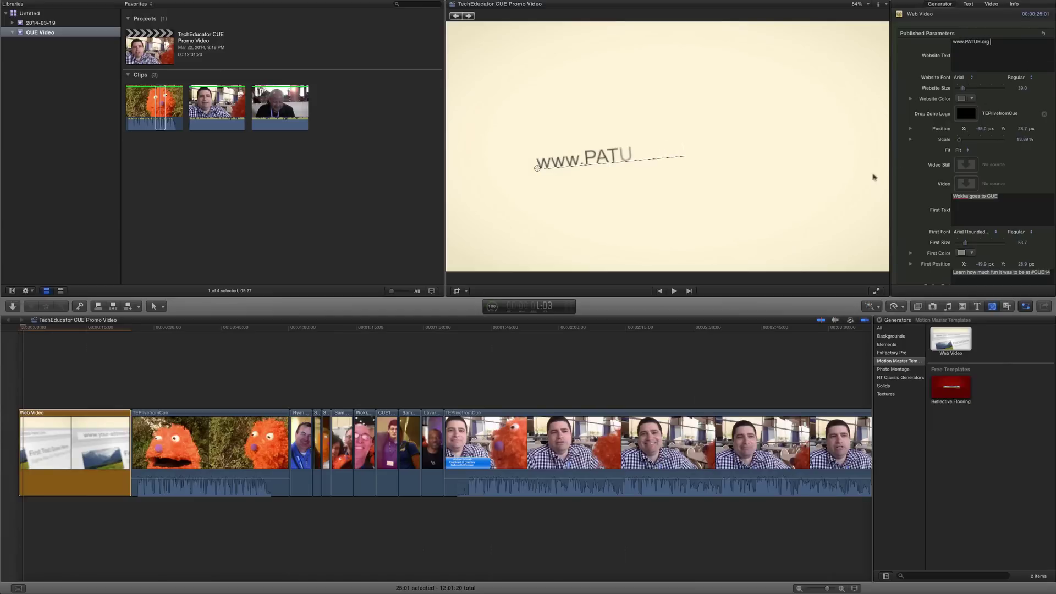
pyautogui.moveTo(21, 331); pyautogui.dragTo(38, 329)
pyautogui.press('space')
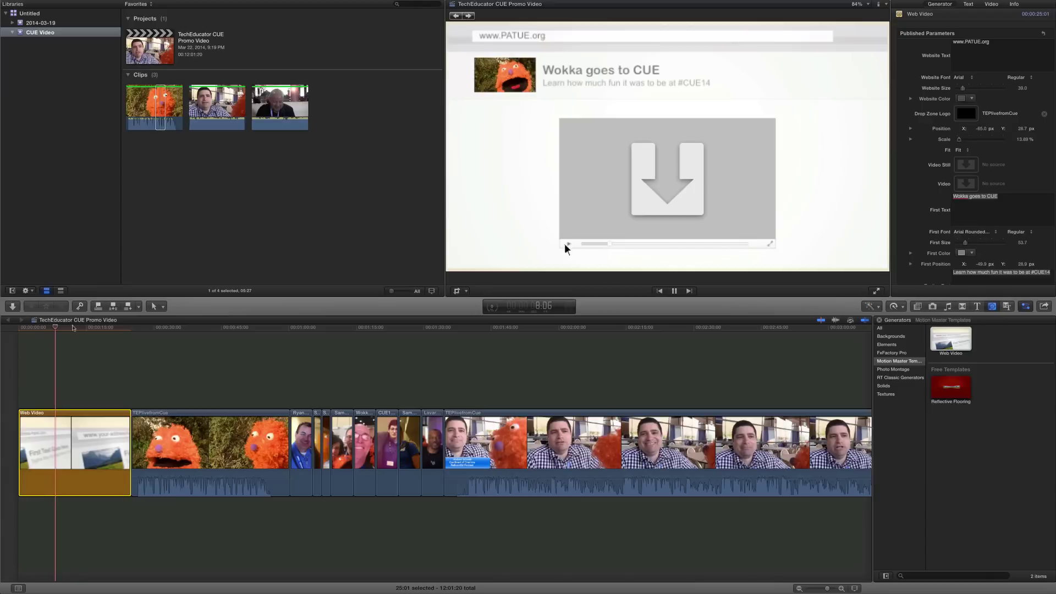
pyautogui.press('space')
pyautogui.click(173, 101)
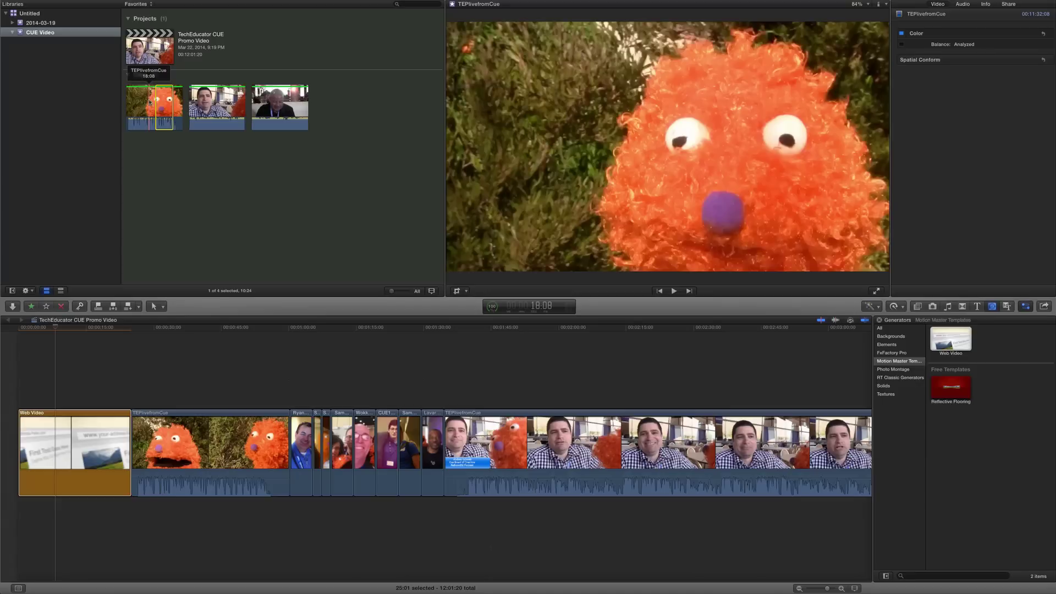
# Step: Mark a TEPlivefromCue range and put it into the Web Video generator's Video well
pyautogui.press('i')
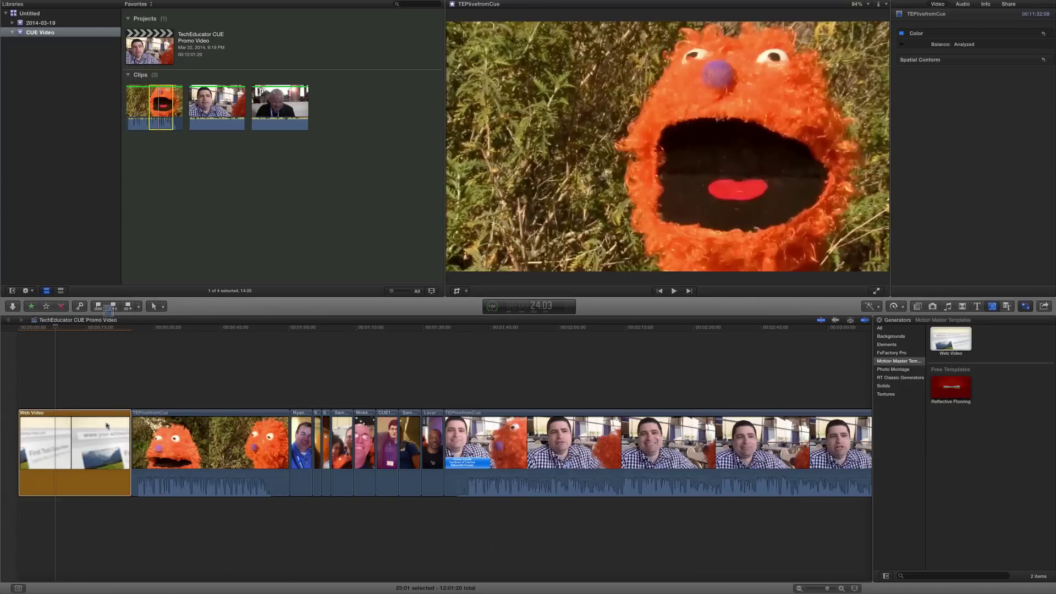
pyautogui.click(107, 427)
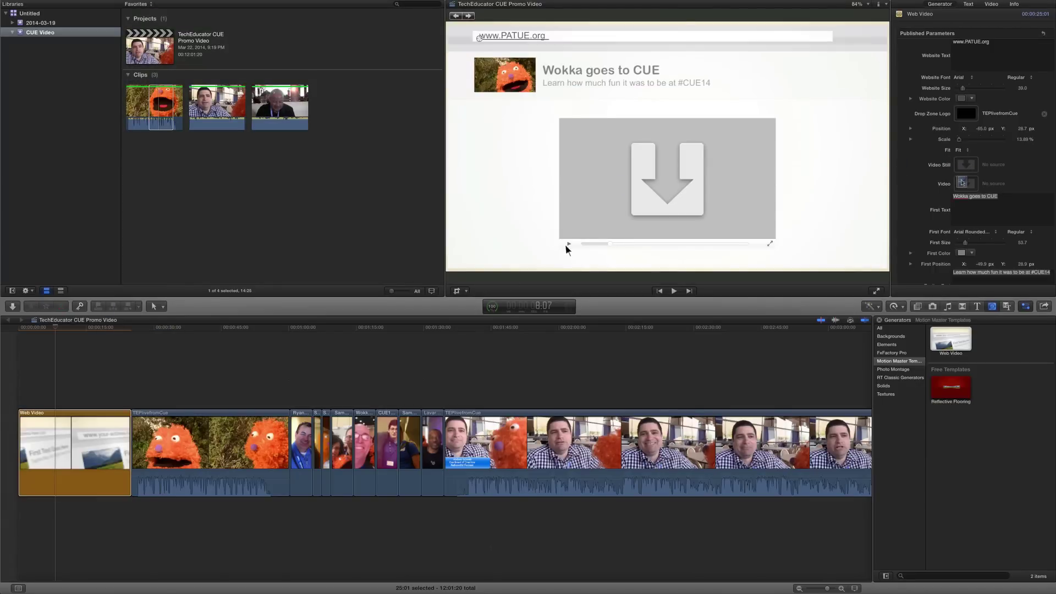
pyautogui.click(962, 182)
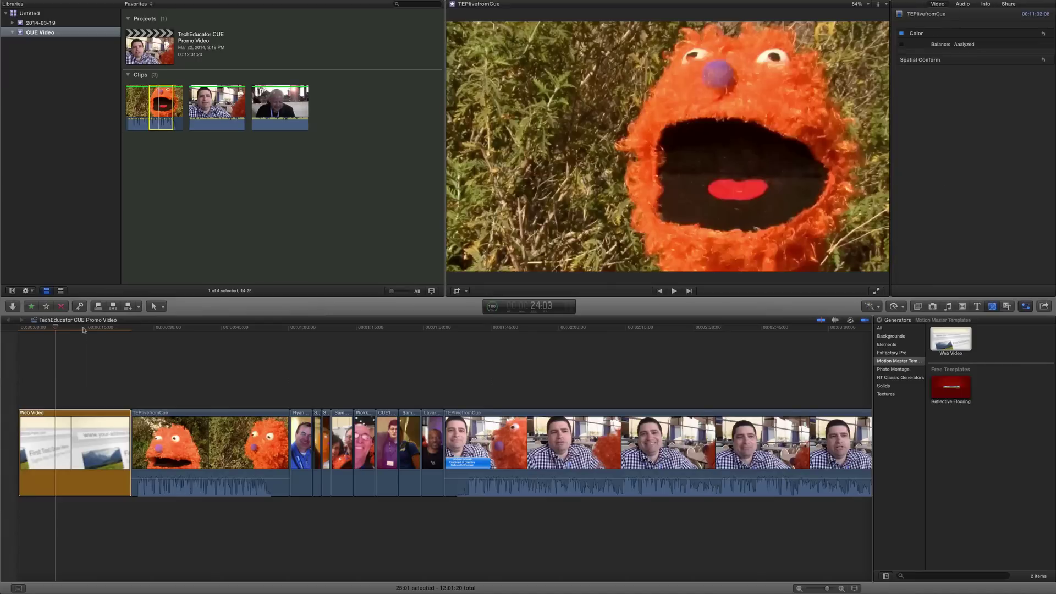
# Step: Preview the updated intro around the 4-second mark and bring up the Transitions browser
pyautogui.click(71, 328)
pyautogui.press('space')
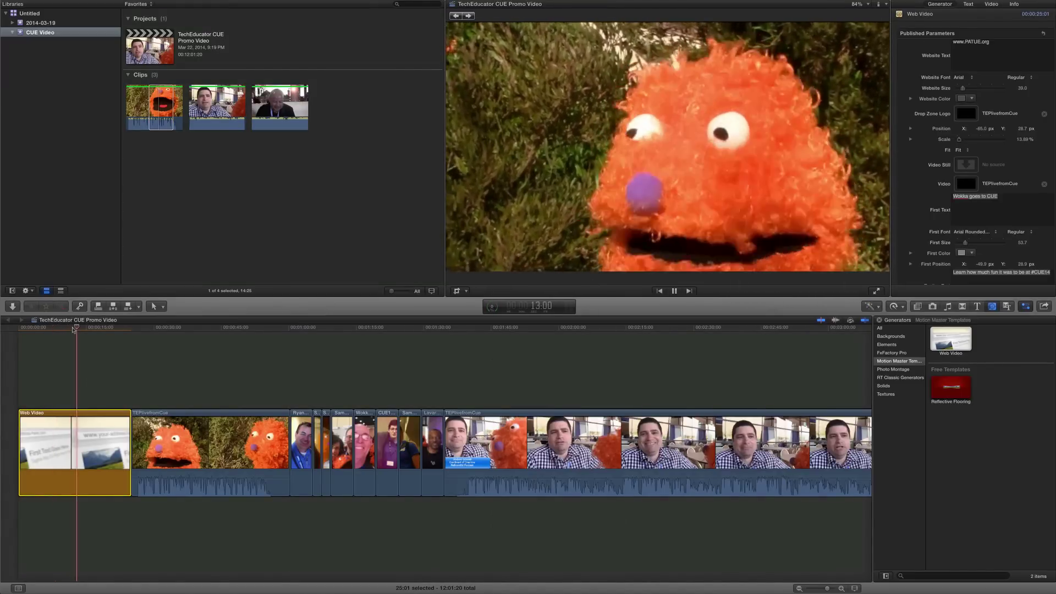
pyautogui.press('space')
pyautogui.moveTo(62, 328); pyautogui.dragTo(18, 329)
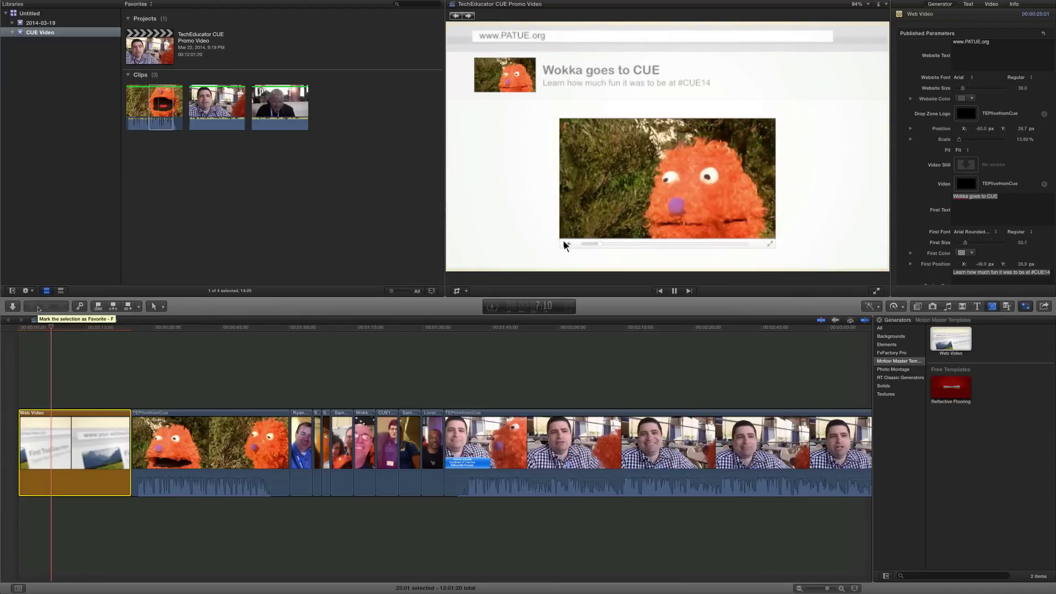
pyautogui.press('space')
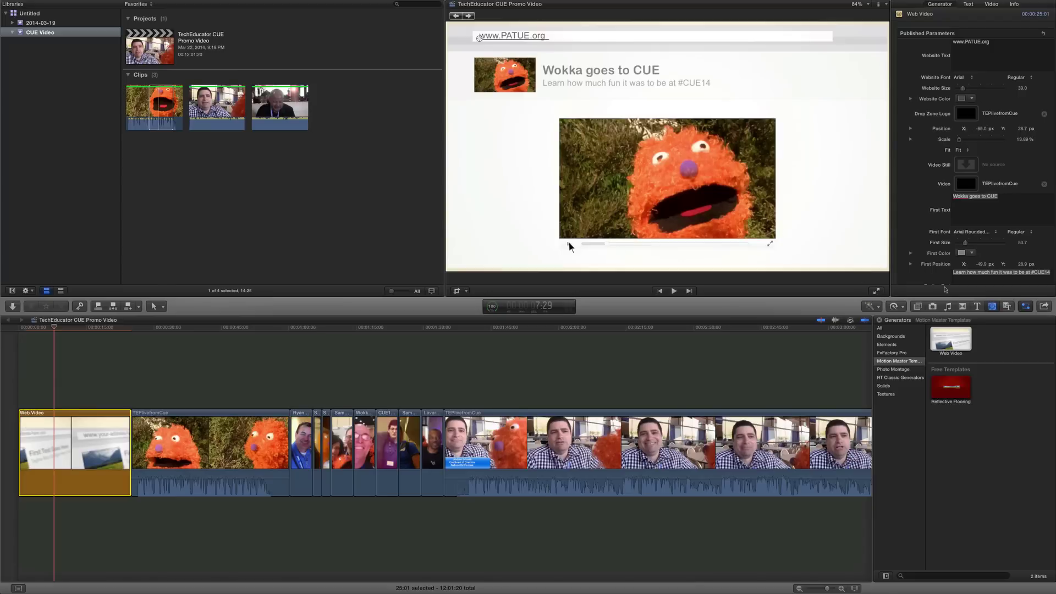
pyautogui.click(963, 307)
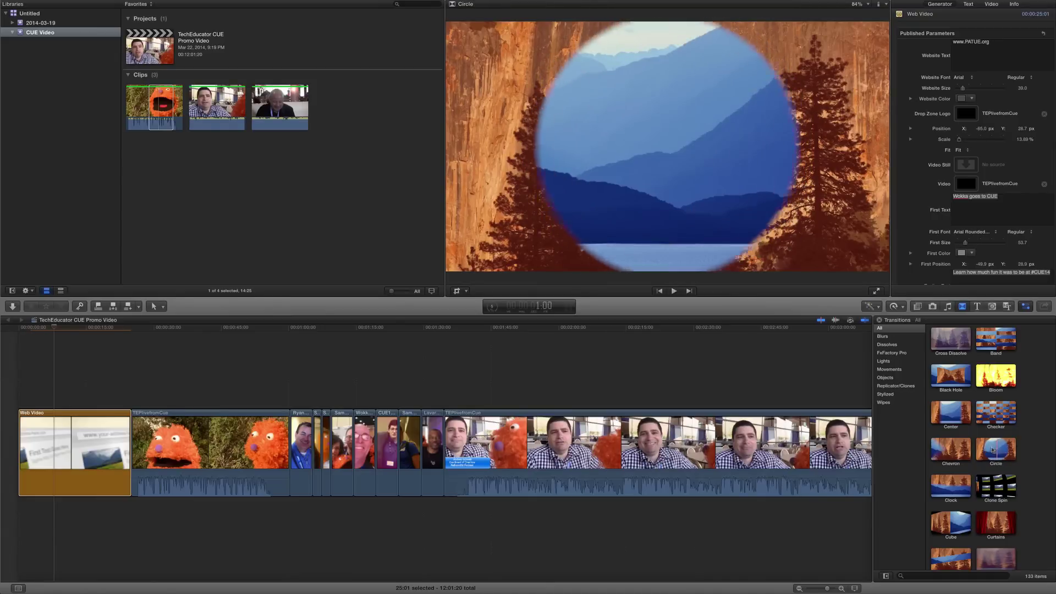
# Step: Drop a 2-second Circle transition between the Web Video intro and TEPlivefromCue, then preview it
pyautogui.scroll(-1, 943, 484)
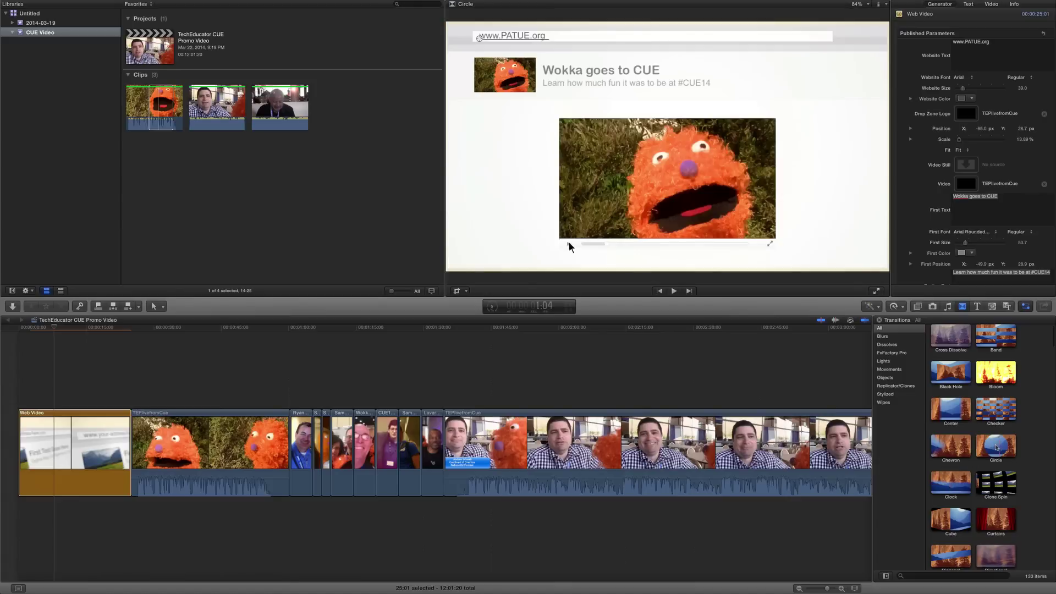
pyautogui.moveTo(996, 447); pyautogui.dragTo(129, 448)
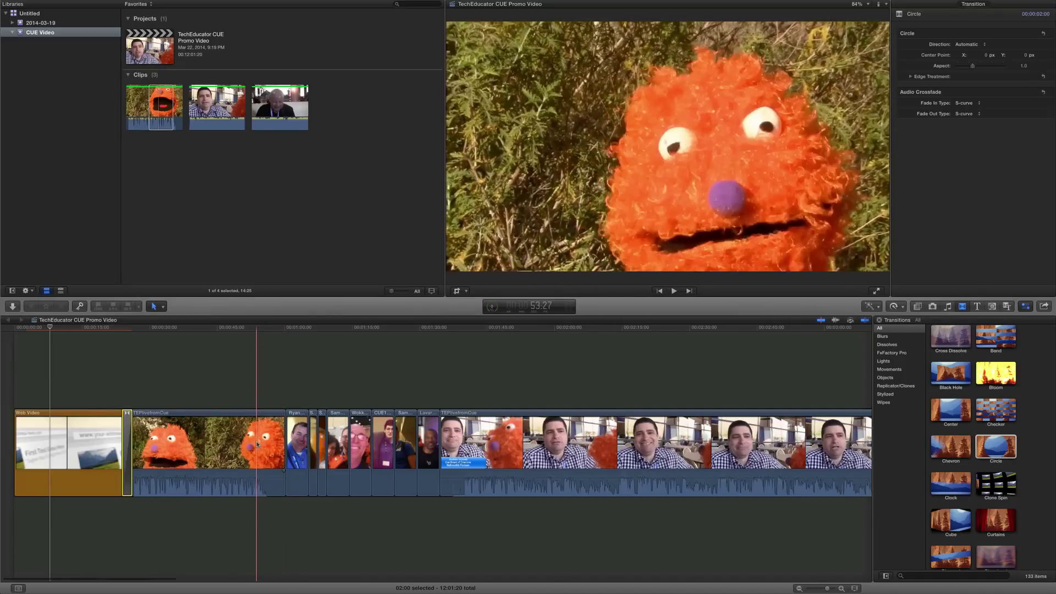
pyautogui.press('space')
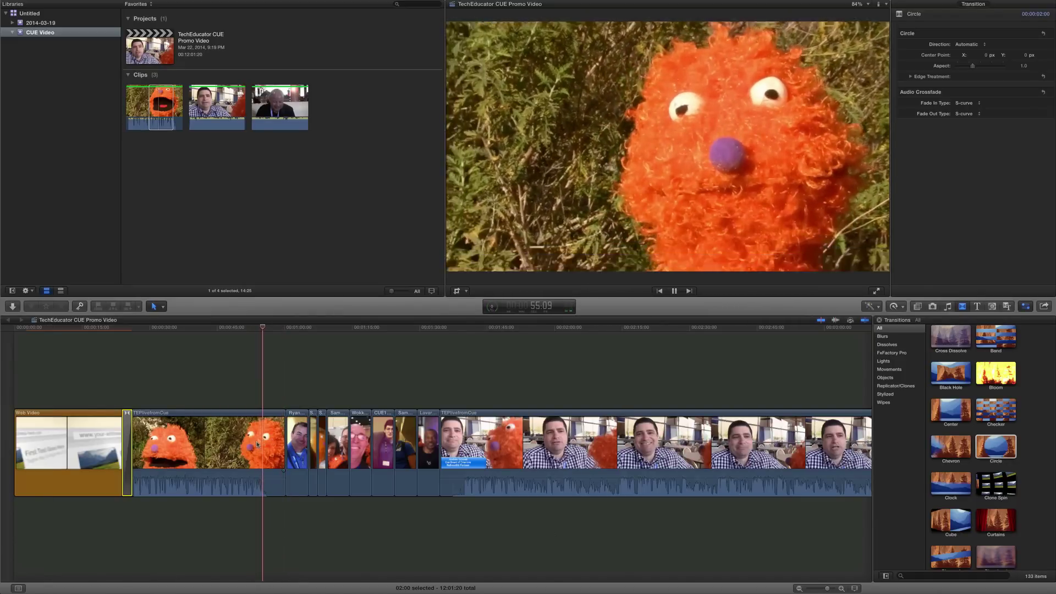
pyautogui.press('space')
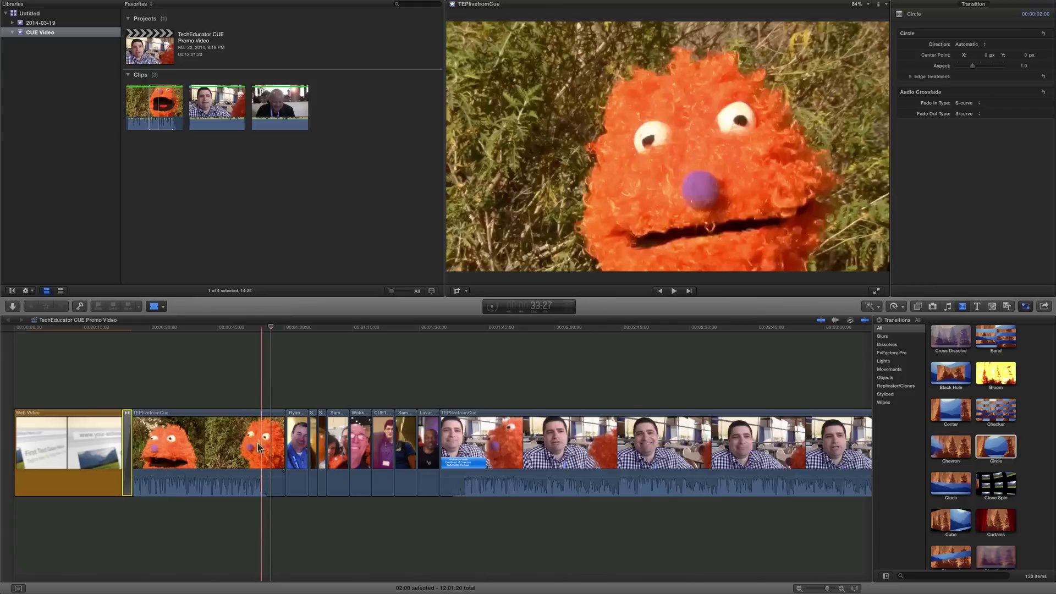
# Step: Split off and delete a short piece at the end of the puppet clip
pyautogui.press('b')
pyautogui.click(264, 451)
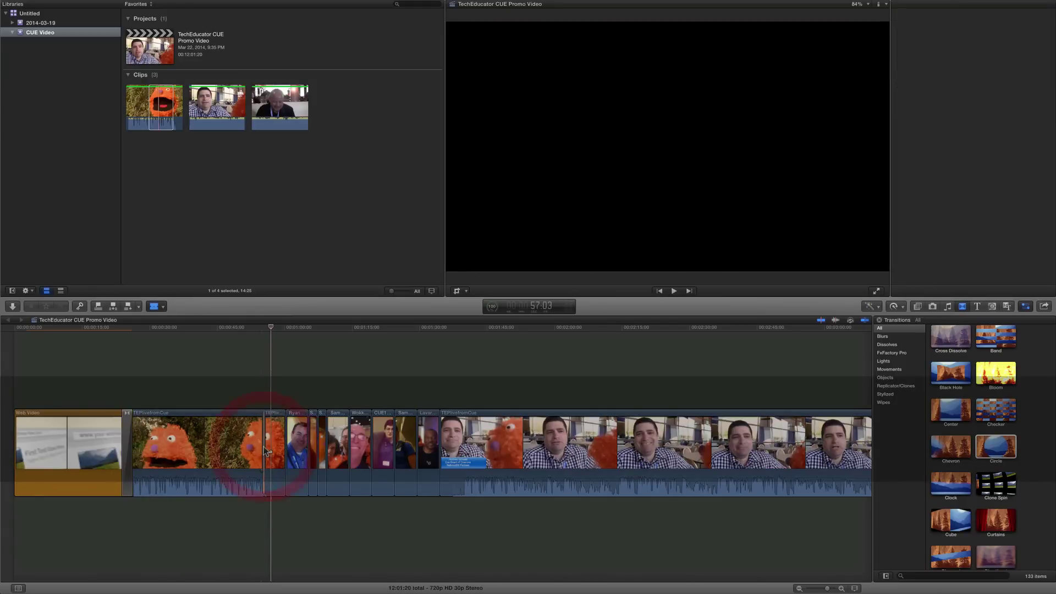
pyautogui.press('p')
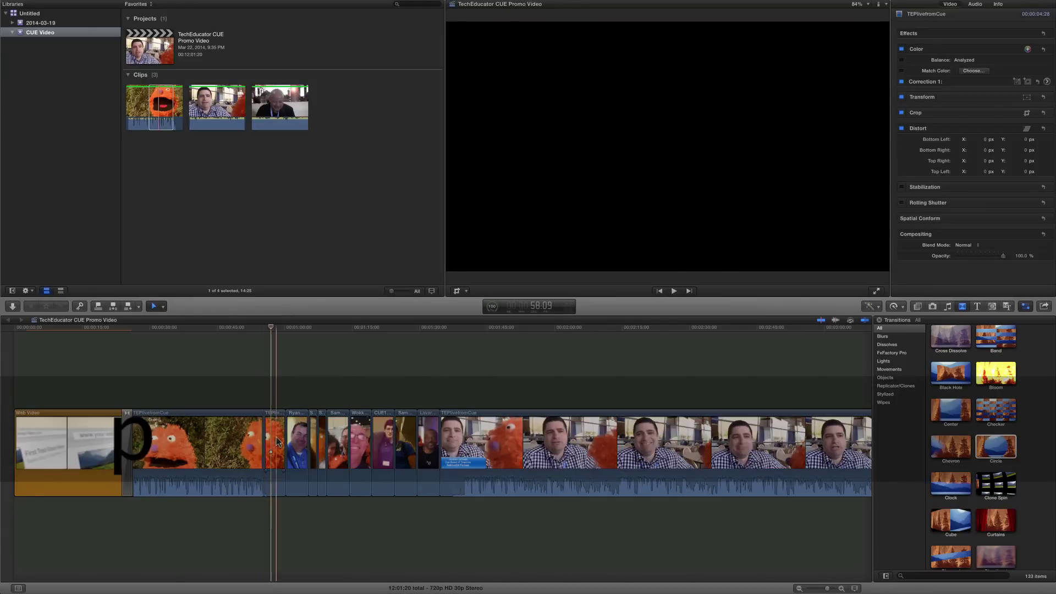
pyautogui.click(278, 441)
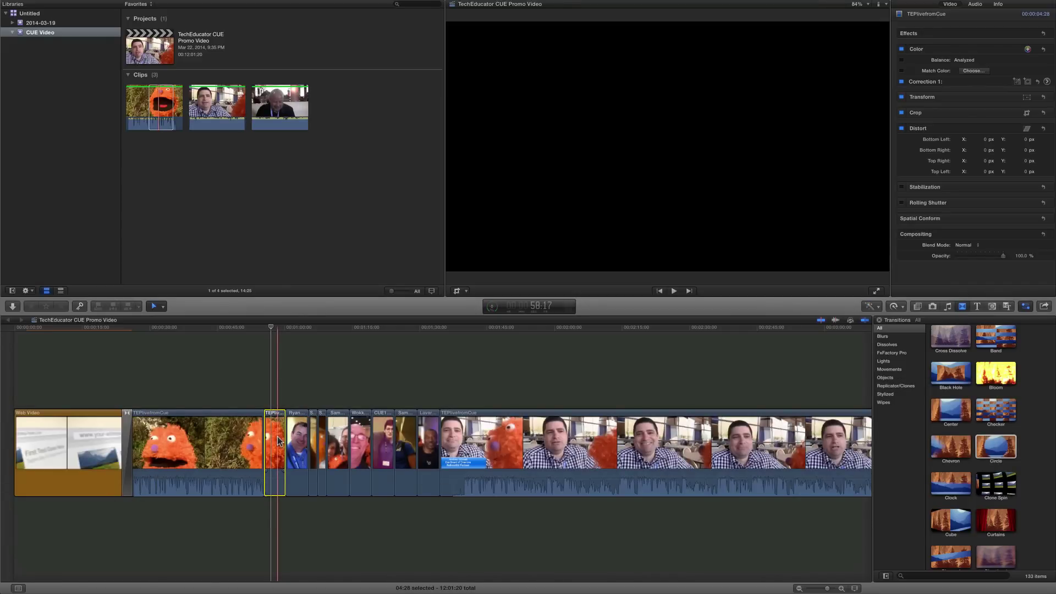
pyautogui.press('Delete')
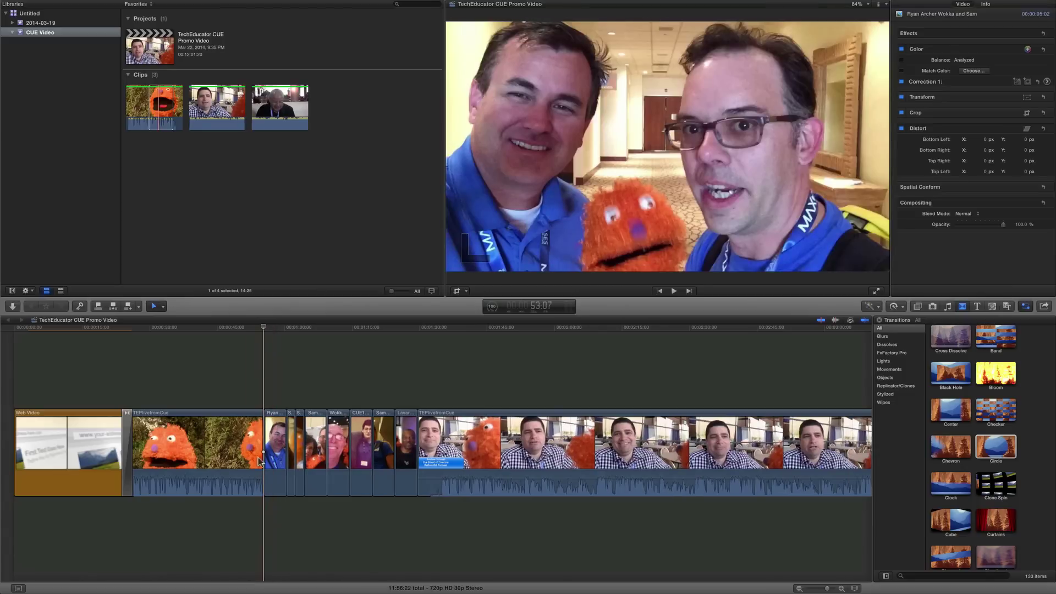
# Step: Add a Clone Spin transition between the puppet clip and the first selfie photo, then play it back
pyautogui.click(997, 447)
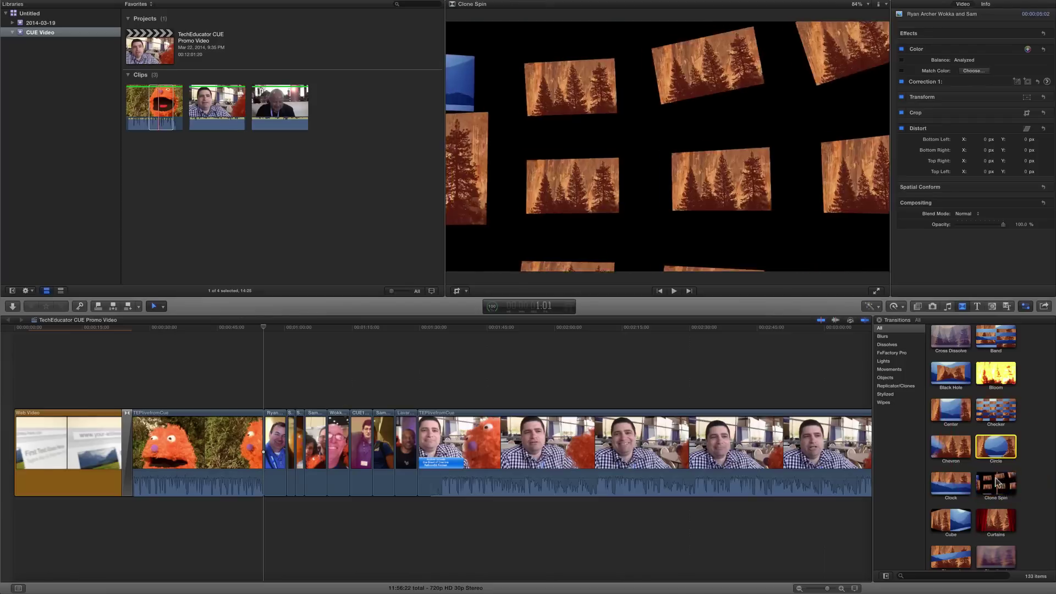
pyautogui.moveTo(998, 489)
pyautogui.mouseDown()
pyautogui.moveTo(884, 460)
pyautogui.moveTo(263, 452)
pyautogui.mouseUp()
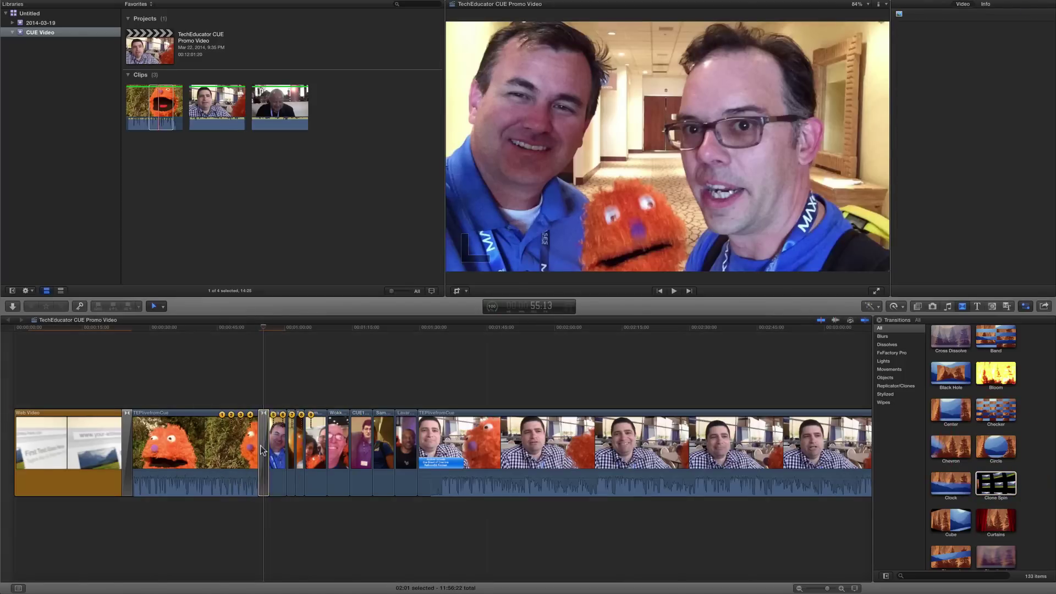
pyautogui.click(242, 329)
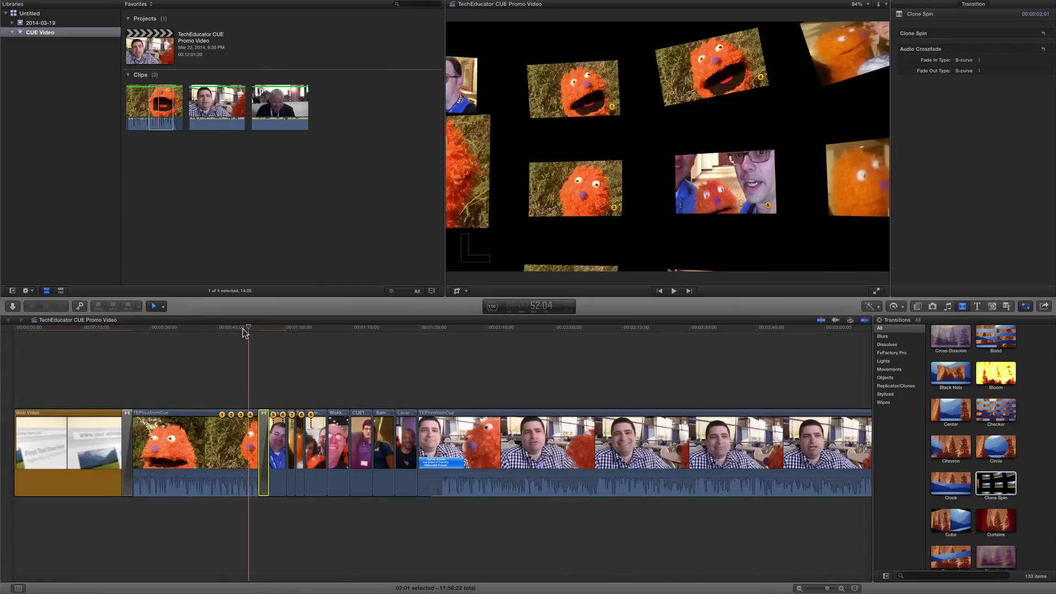
pyautogui.click(240, 328)
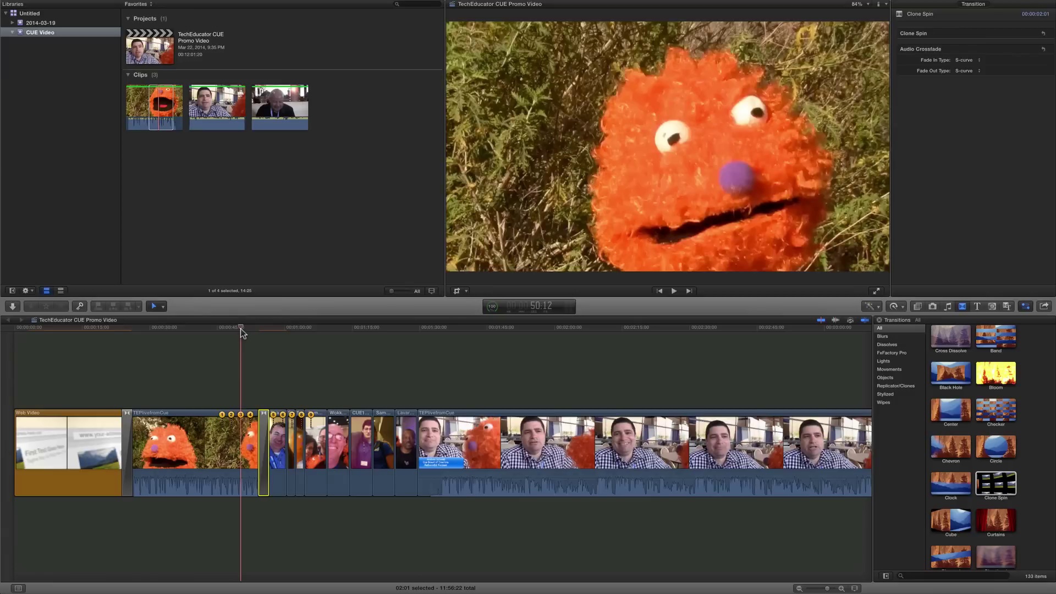
pyautogui.press('space')
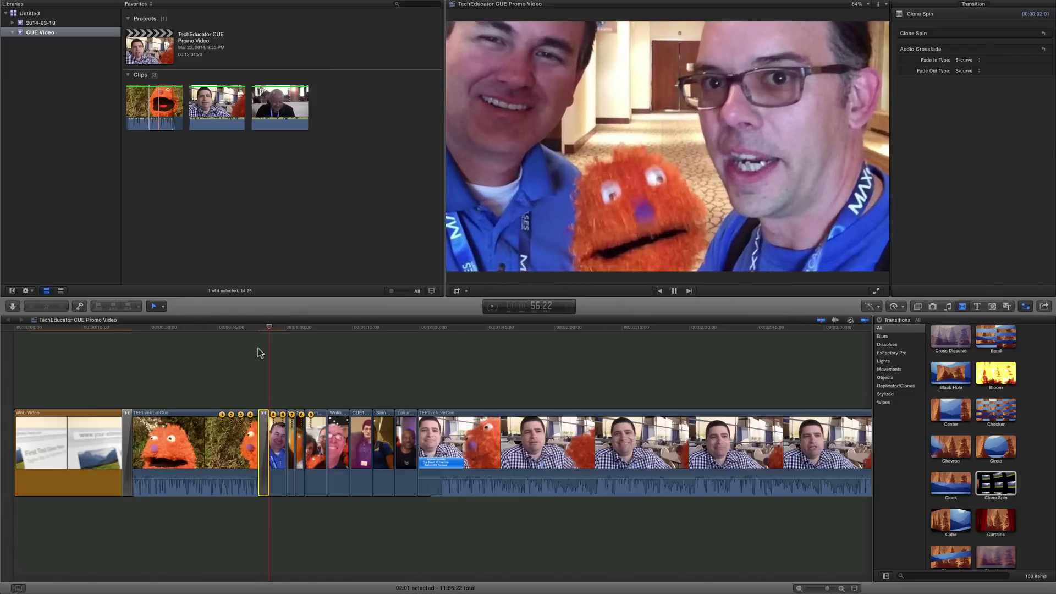
pyautogui.press('space')
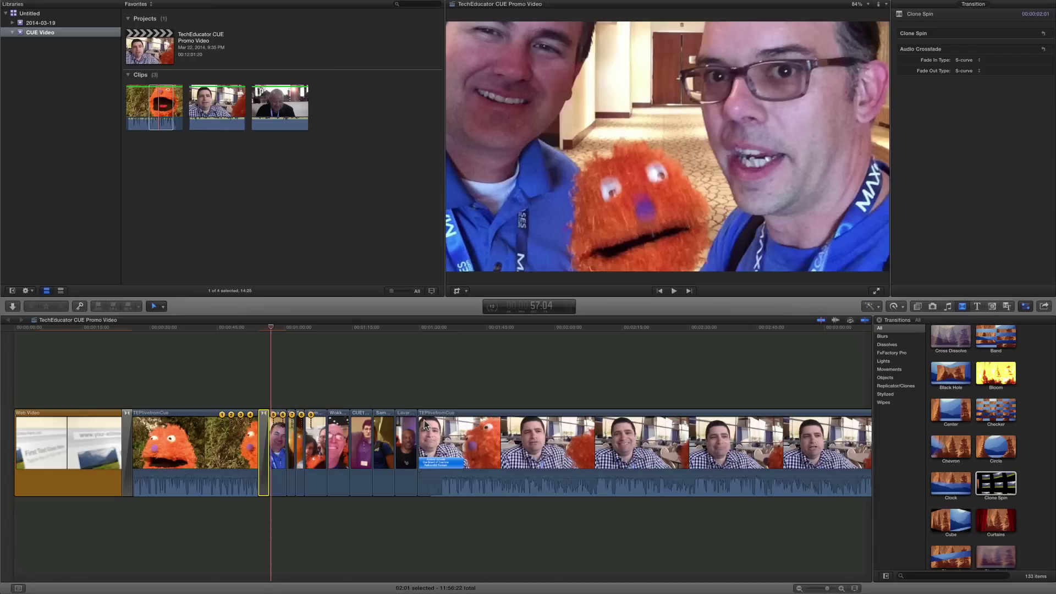
pyautogui.click(410, 328)
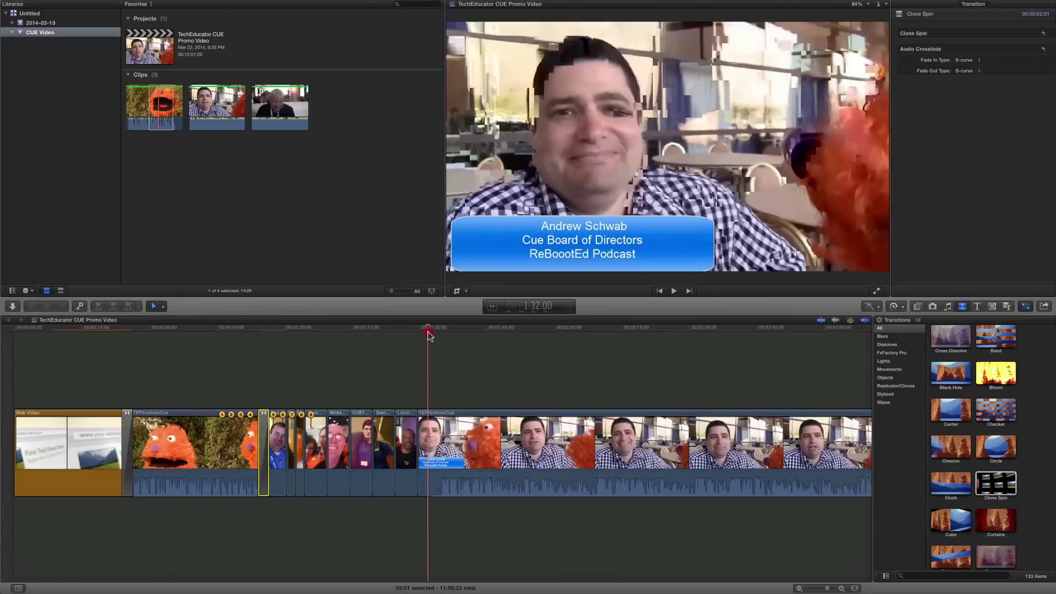
# Step: Delete a short piece before the TEPlivefromCue interview clip and add a 2-second Center transition there
pyautogui.press('b')
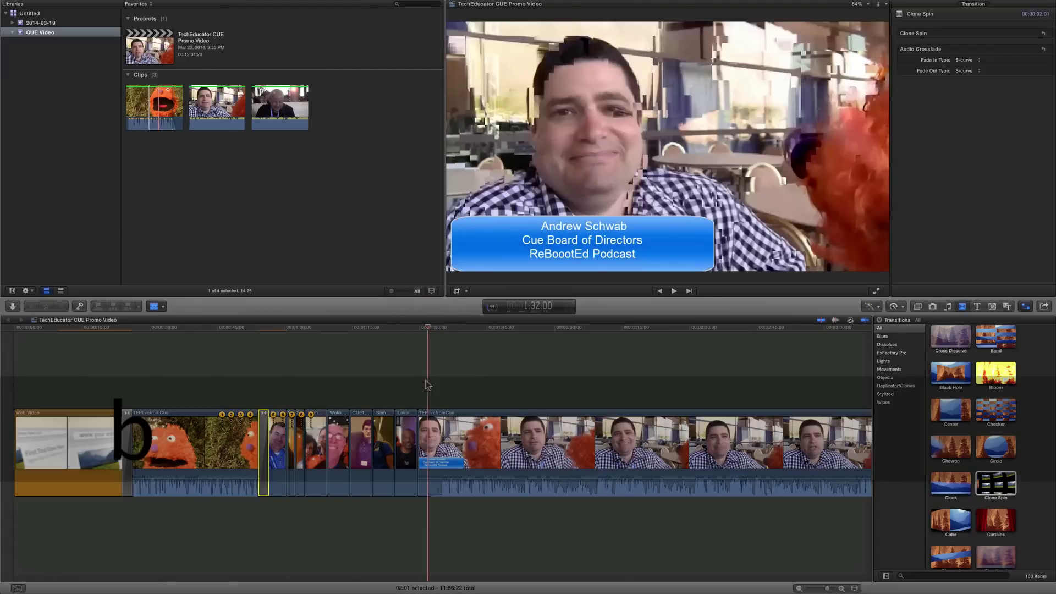
pyautogui.click(425, 423)
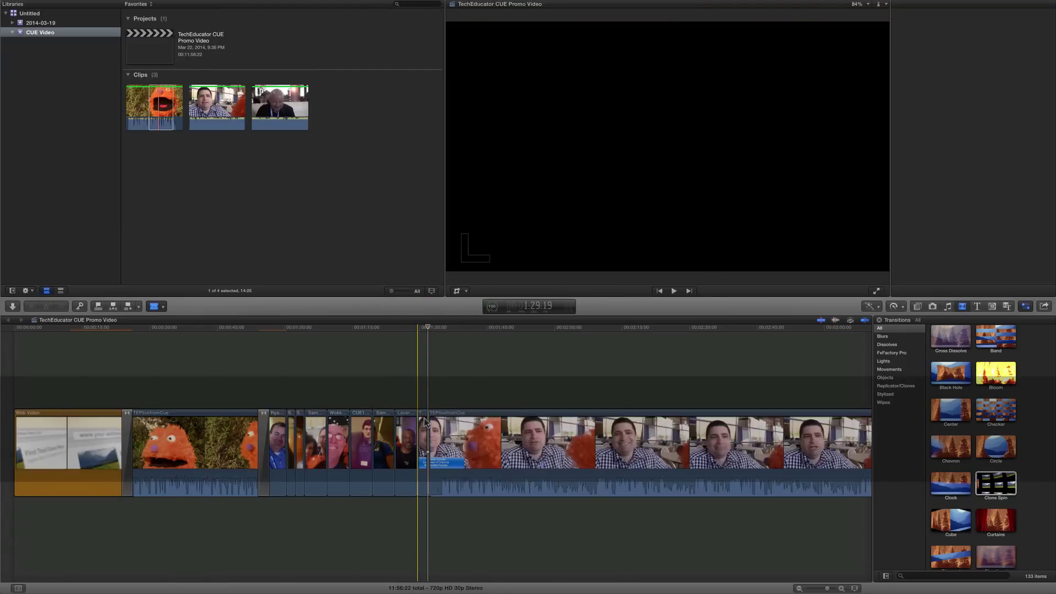
pyautogui.press('a')
pyautogui.click(423, 424)
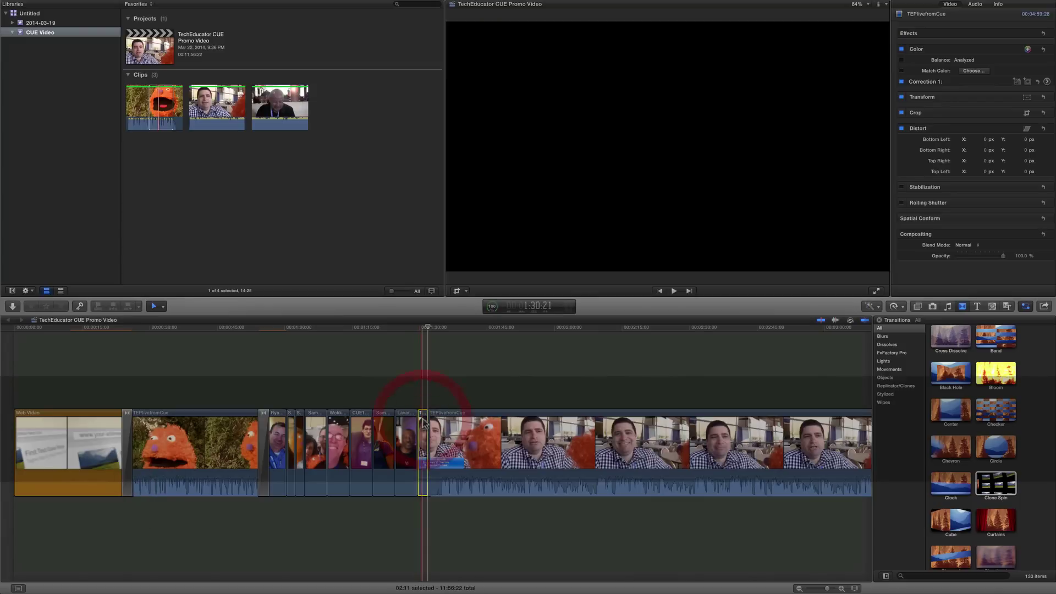
pyautogui.press('Delete')
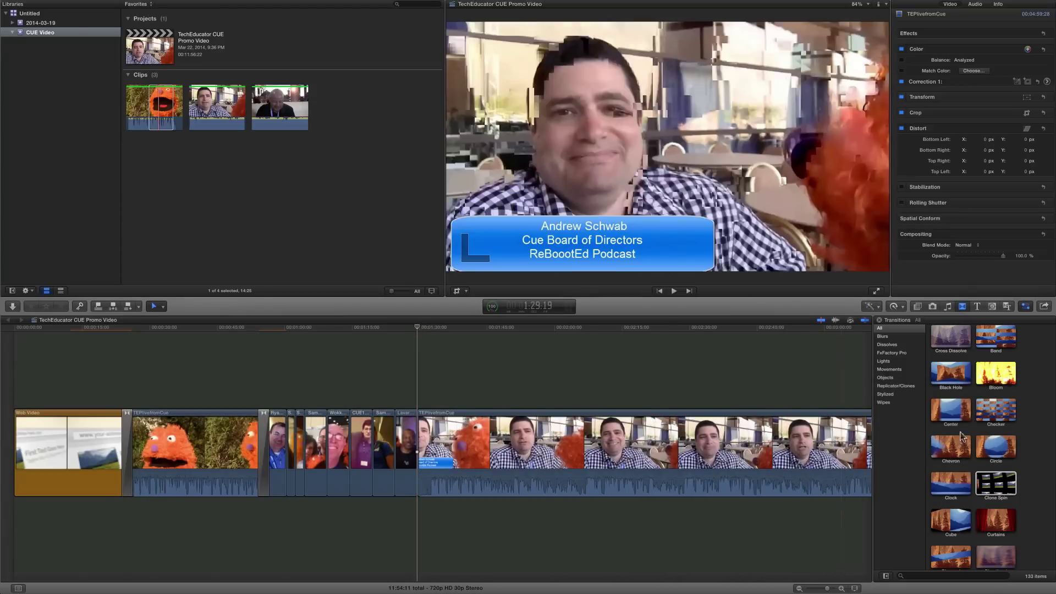
pyautogui.moveTo(953, 416); pyautogui.dragTo(417, 446)
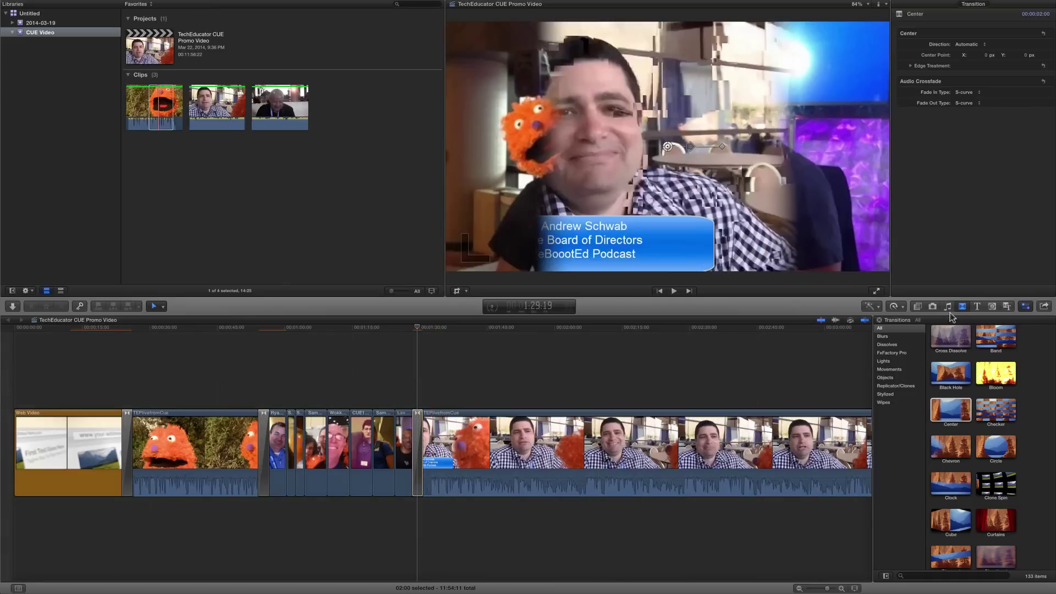
# Step: Place Swing City Short.caf from the iTunes music library below the storyline as connected audio
pyautogui.click(949, 307)
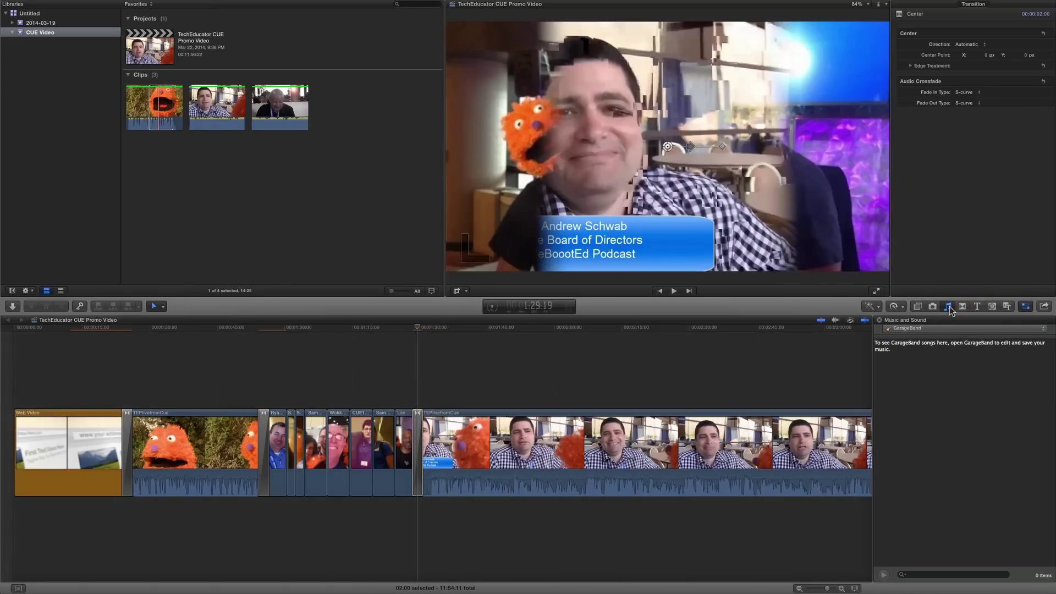
pyautogui.click(933, 330)
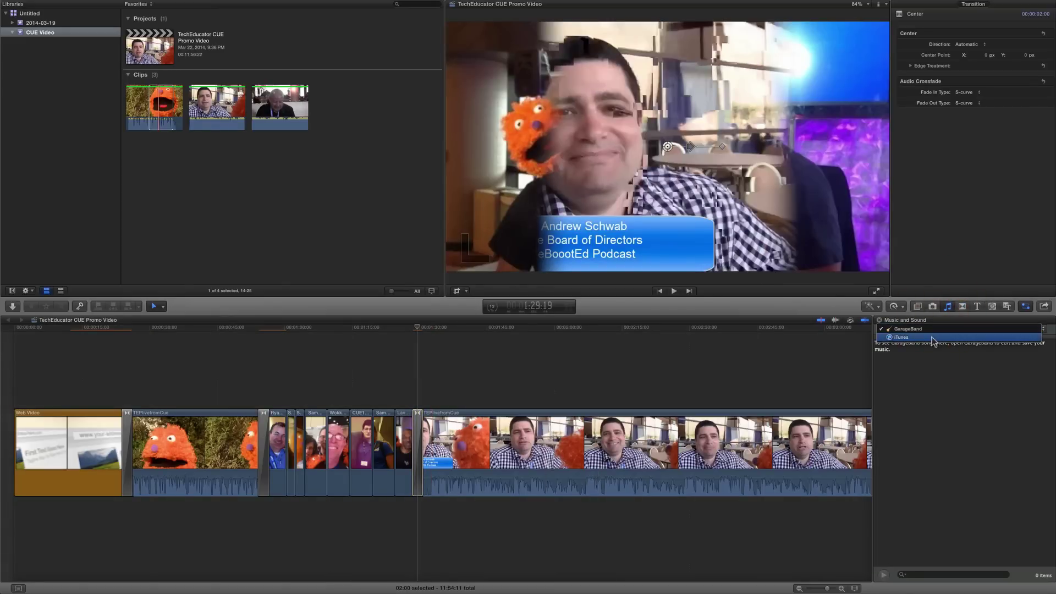
pyautogui.click(932, 337)
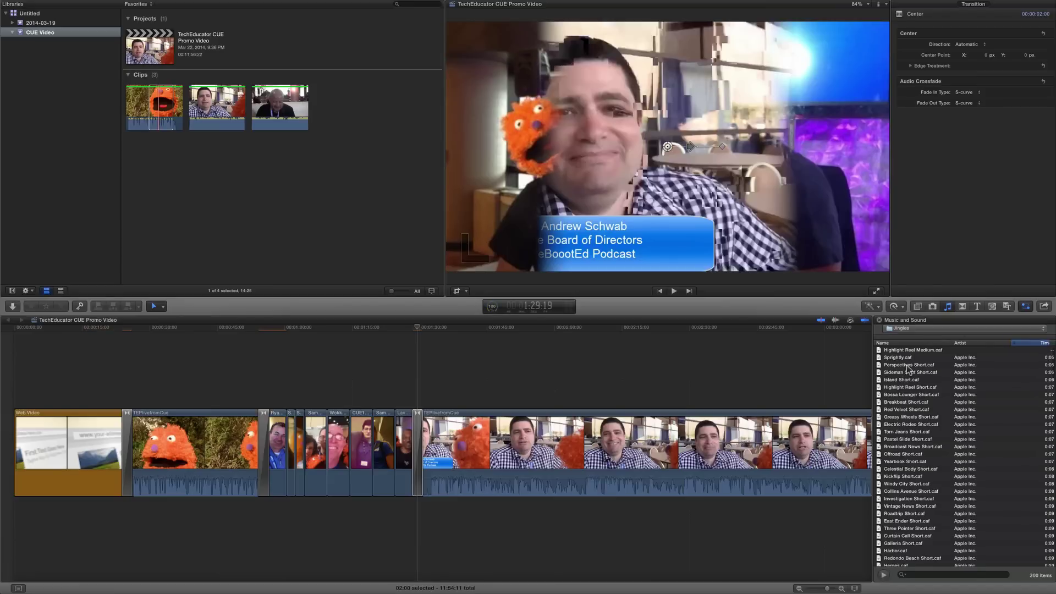
pyautogui.scroll(-10, 904, 419)
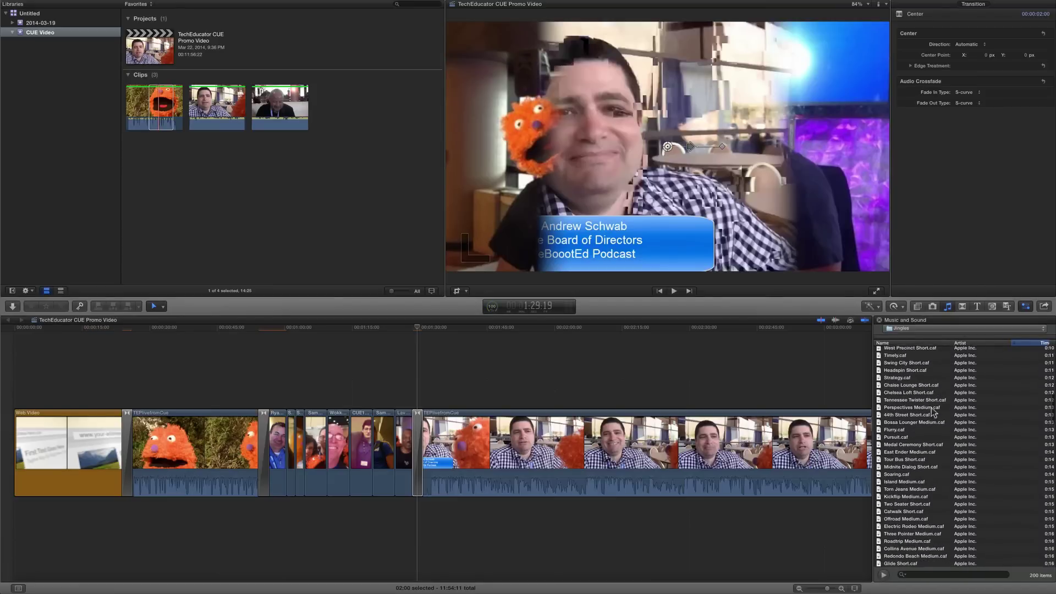
pyautogui.click(895, 362)
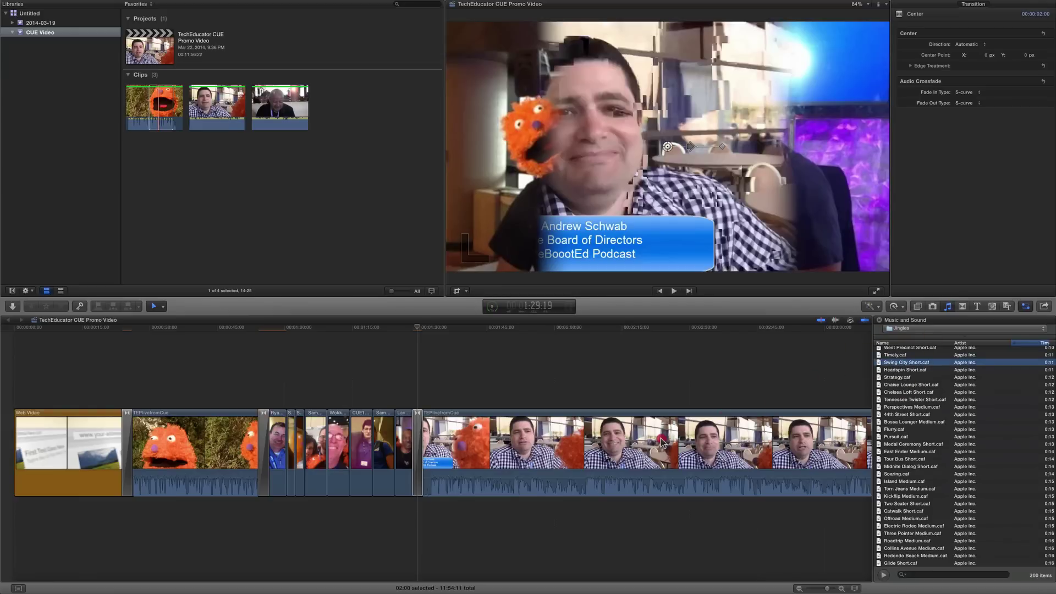
pyautogui.moveTo(454, 453); pyautogui.dragTo(270, 519)
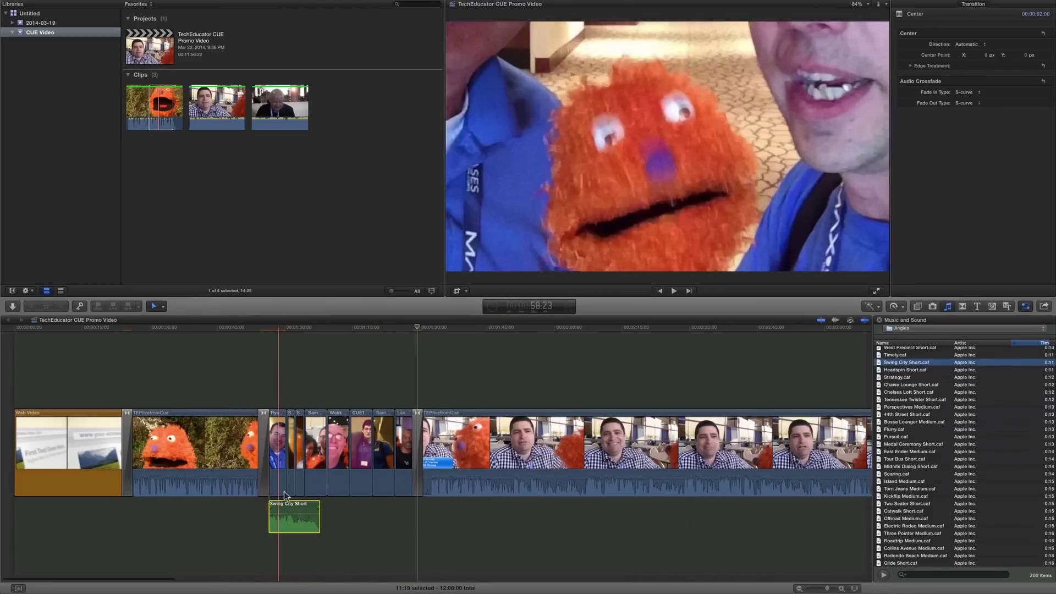
pyautogui.click(264, 326)
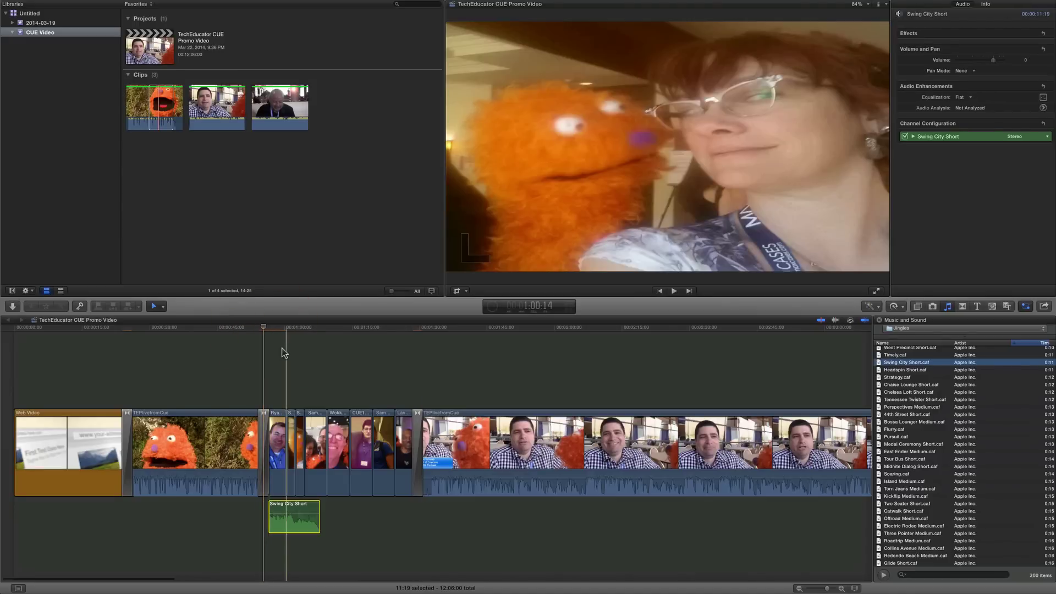
# Step: Play the Swing City Short jingle under the opening clips, then zoom out to the full 12:06:00 project
pyautogui.click(267, 327)
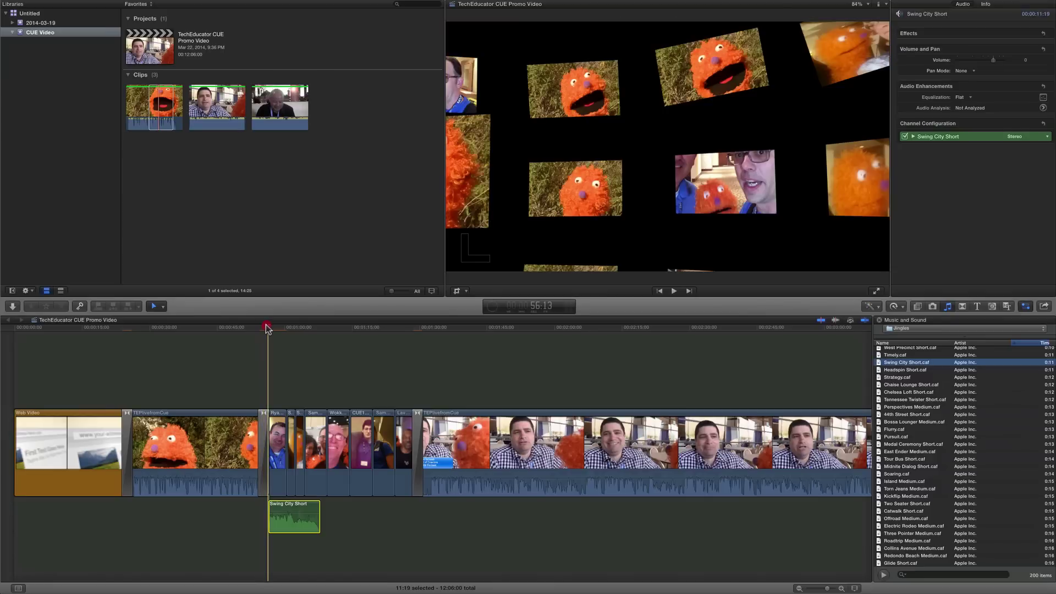
pyautogui.press('space')
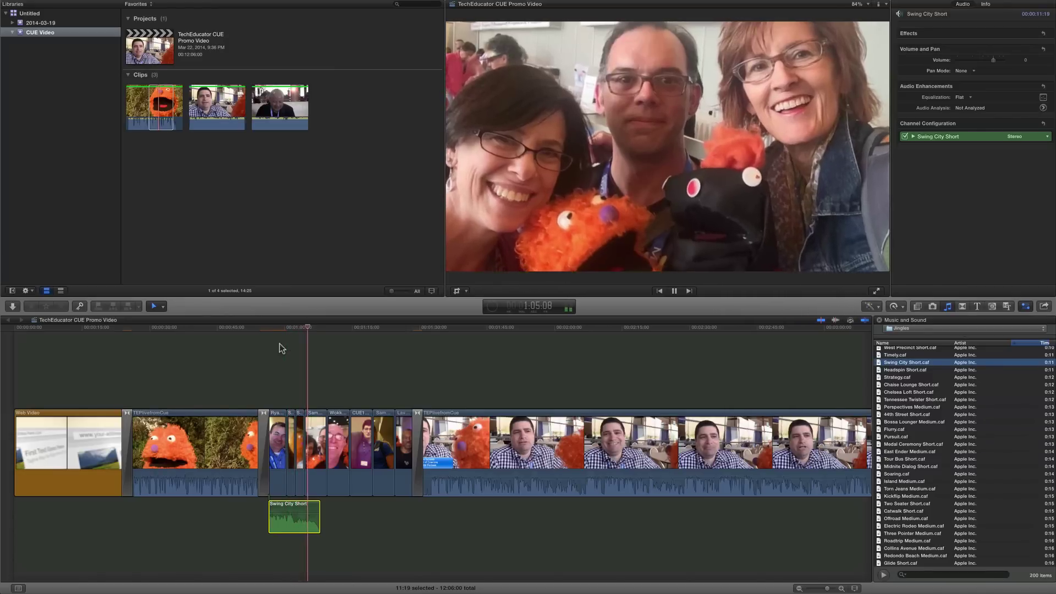
pyautogui.press('space')
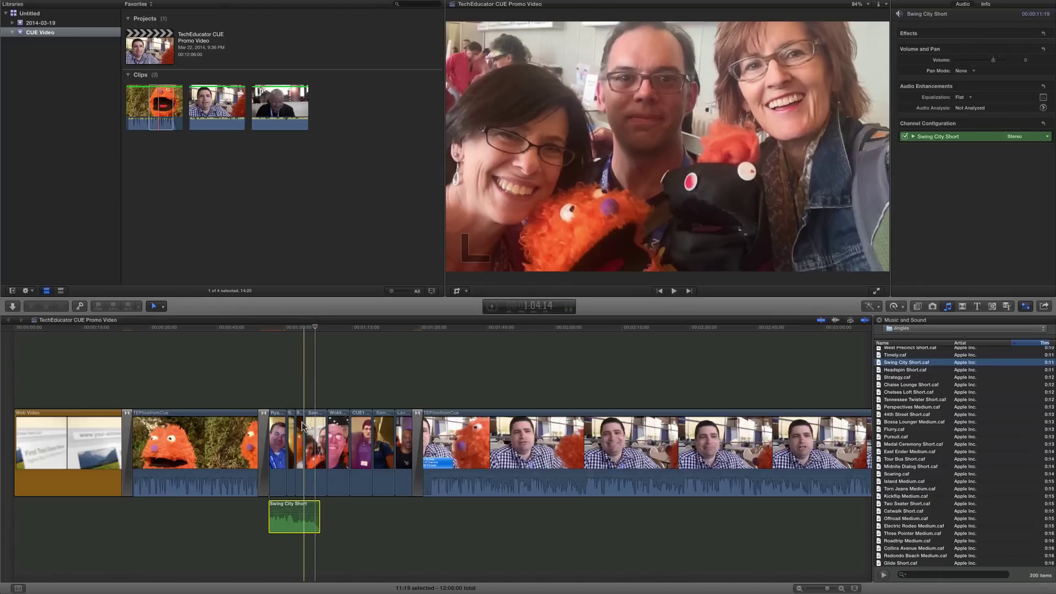
pyautogui.click(799, 588)
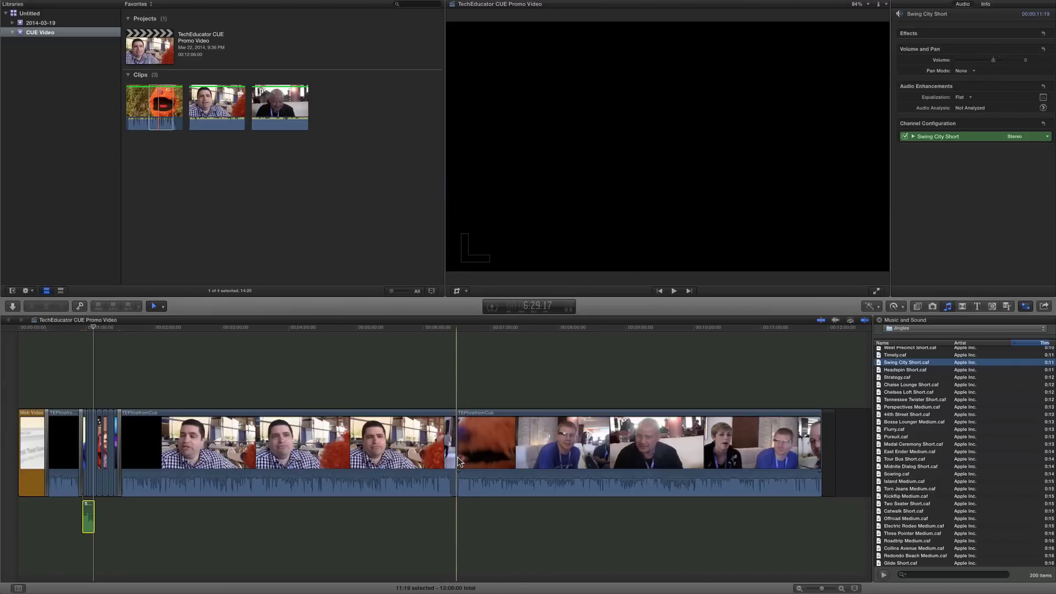
# Step: Add the Information Bar lower-third title above the TEPlivefromCue interview clip
pyautogui.click(978, 306)
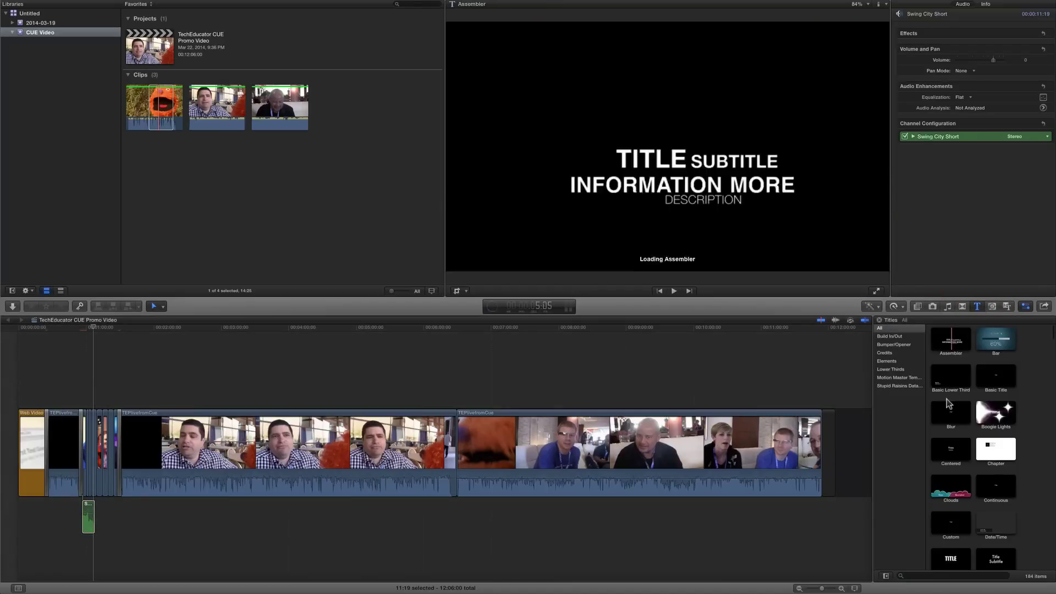
pyautogui.click(890, 369)
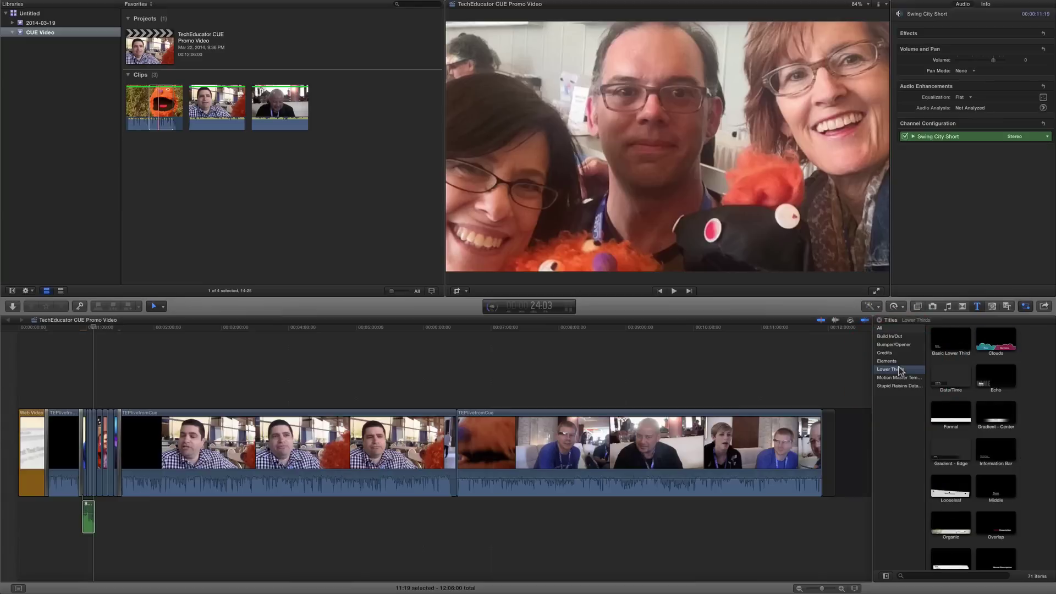
pyautogui.click(996, 340)
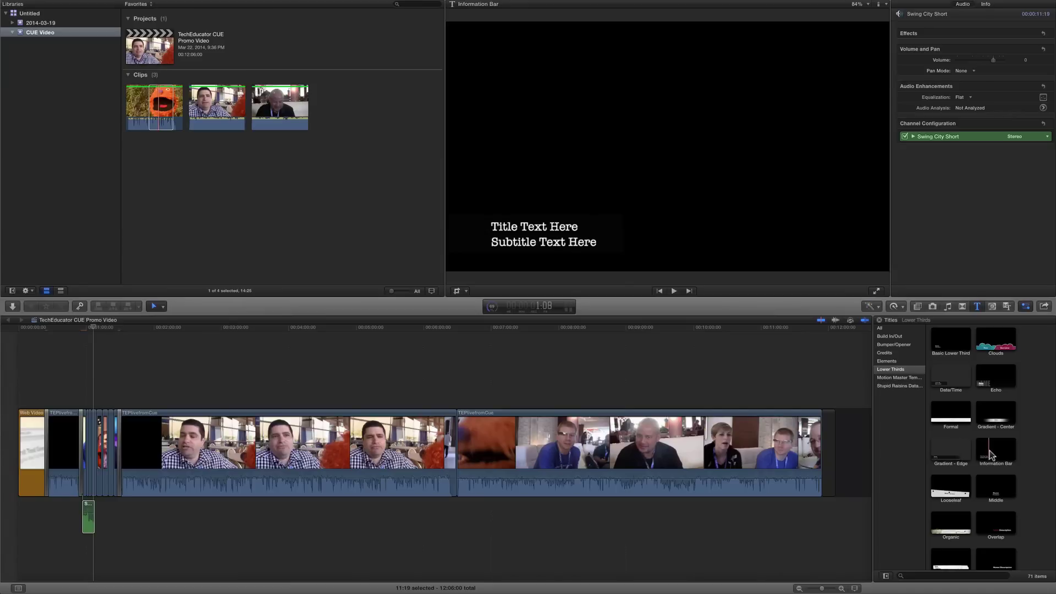
pyautogui.moveTo(987, 454); pyautogui.dragTo(465, 392)
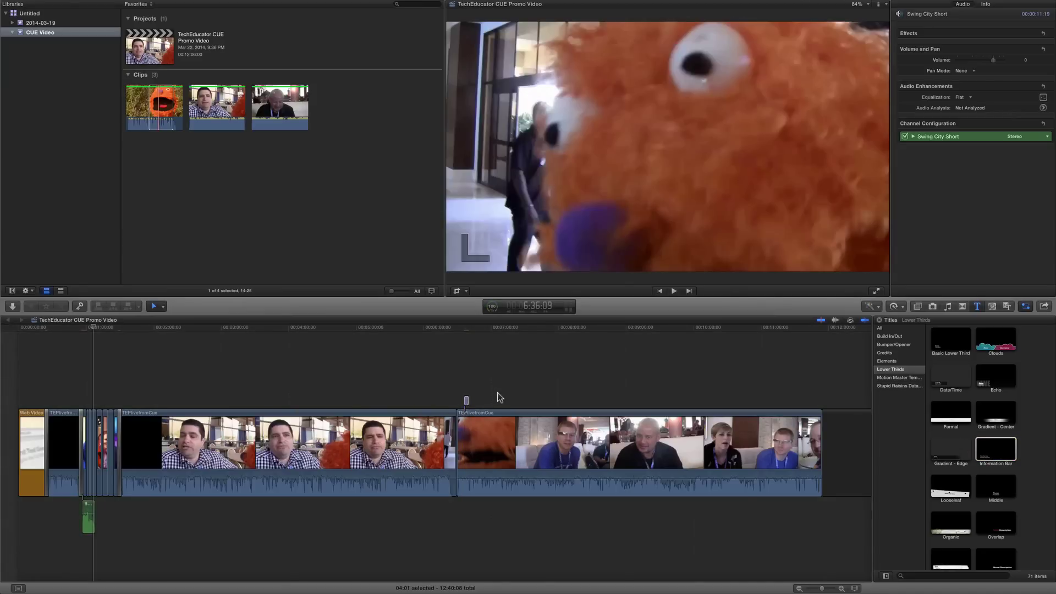
# Step: Zoom in and align the title clip with the start of the couch clip
pyautogui.press('super+equal')
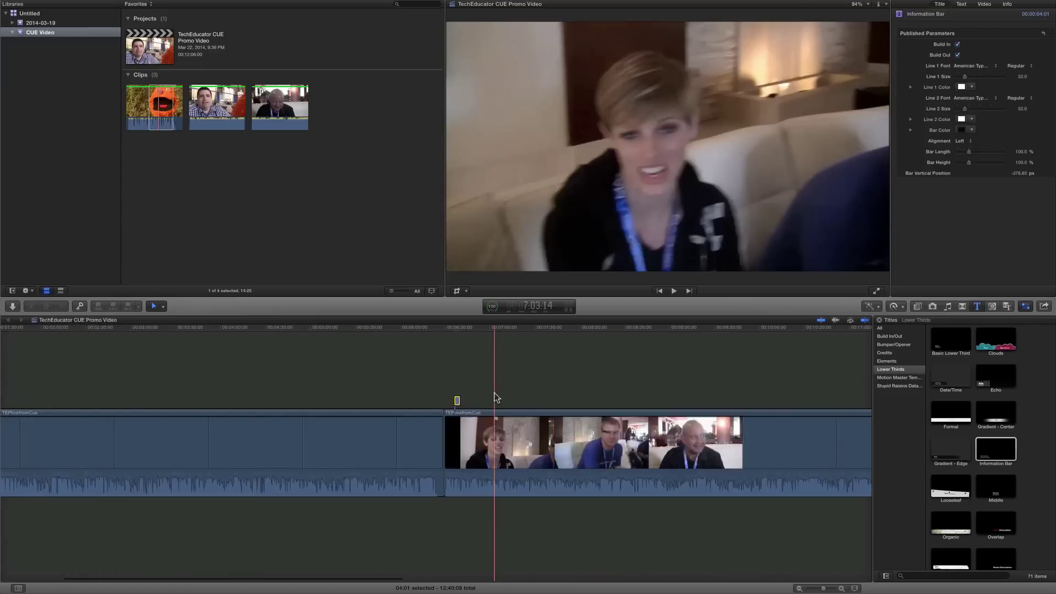
pyautogui.press('super+equal')
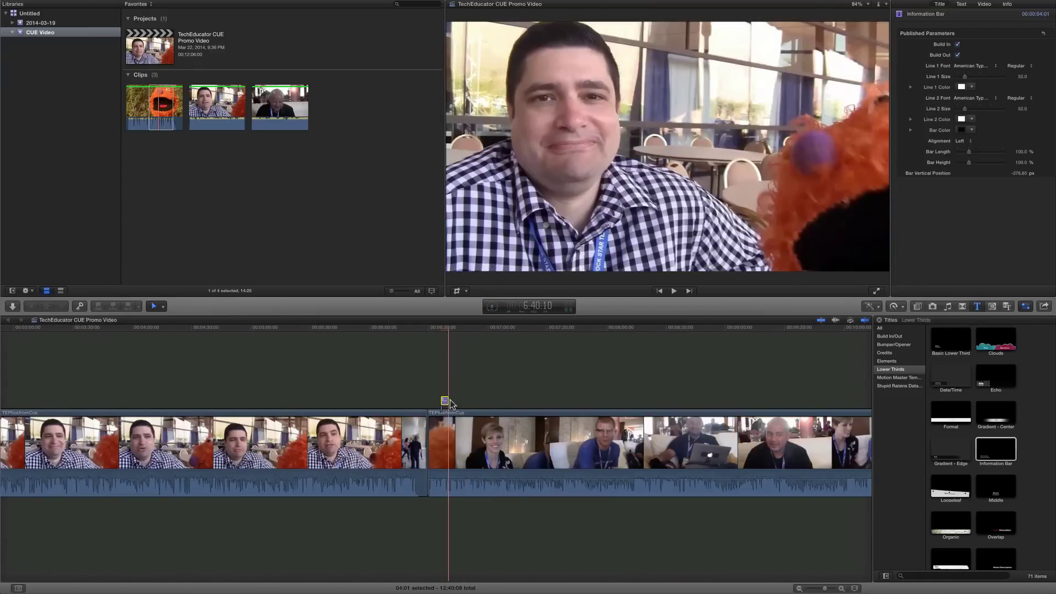
pyautogui.moveTo(450, 404); pyautogui.dragTo(483, 402)
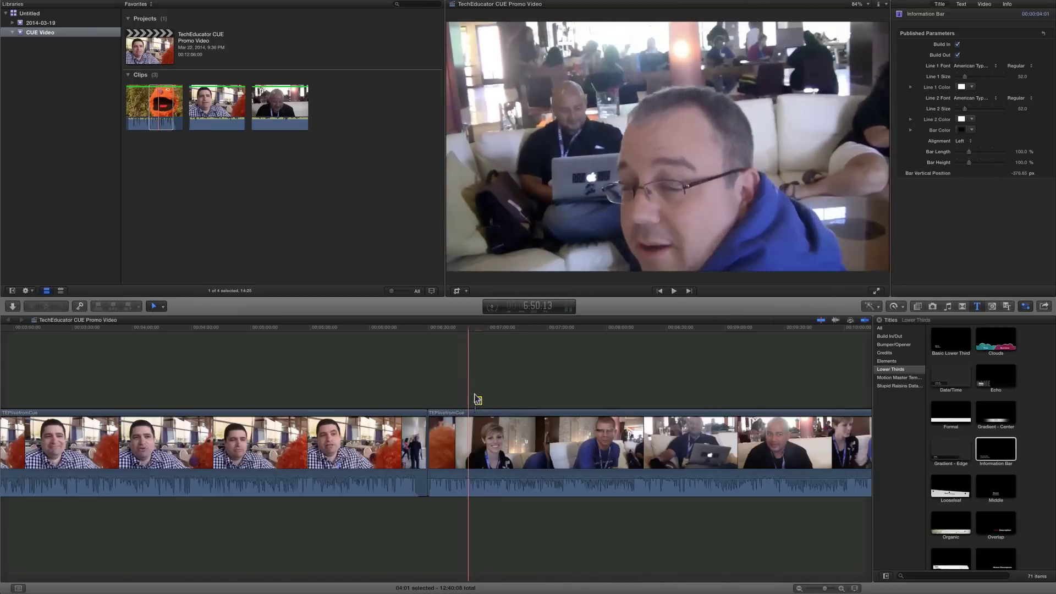
pyautogui.moveTo(476, 400); pyautogui.dragTo(601, 401)
pyautogui.click(467, 401)
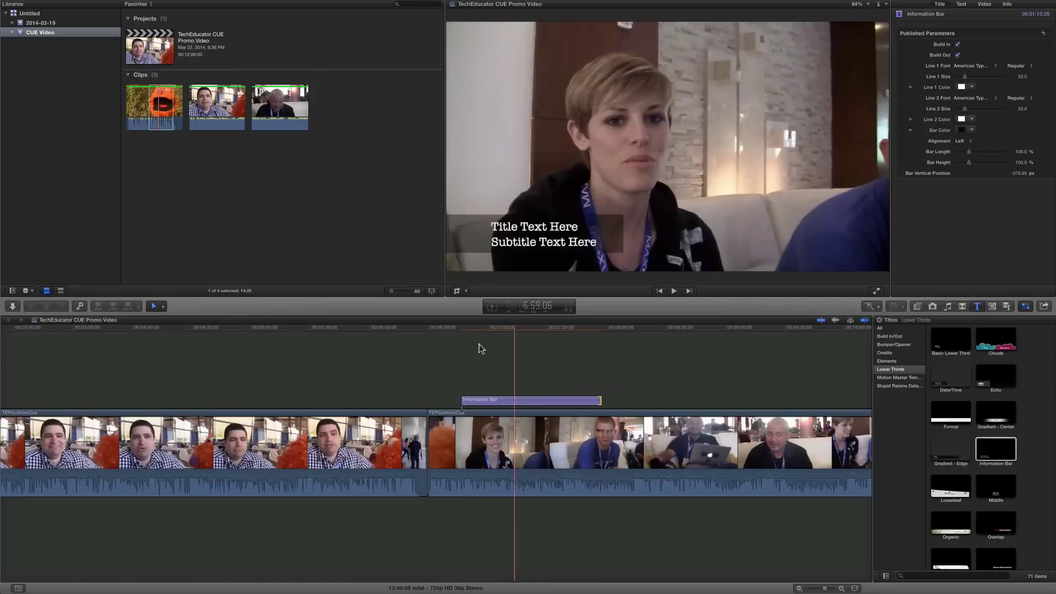
# Step: Replace the 'Title Text Here' placeholder with the guest's full name
pyautogui.click(484, 400)
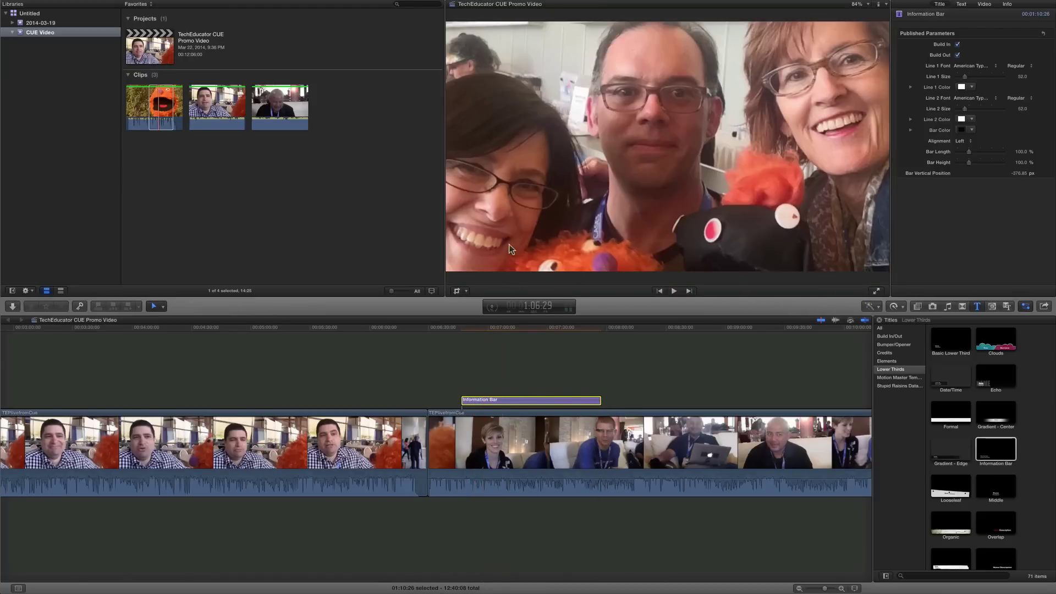
pyautogui.click(477, 328)
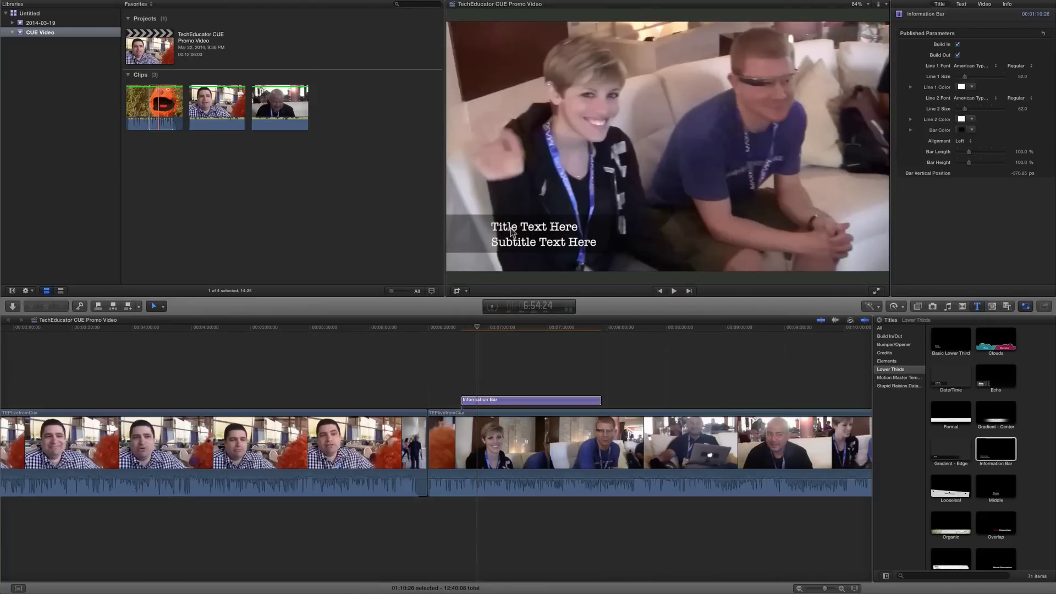
pyautogui.doubleClick(510, 231)
pyautogui.click(510, 231)
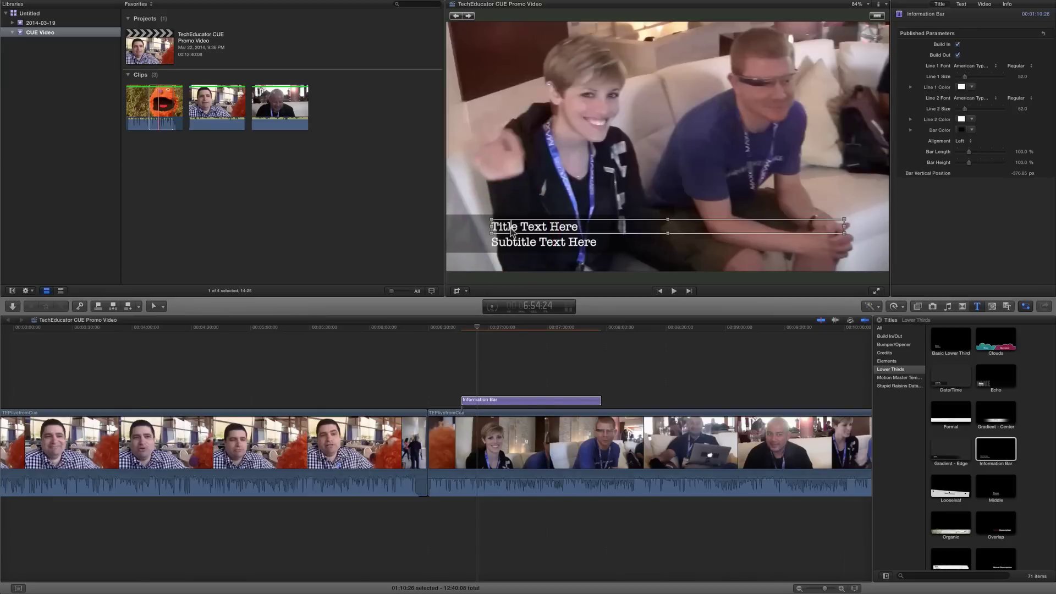
pyautogui.click(961, 5)
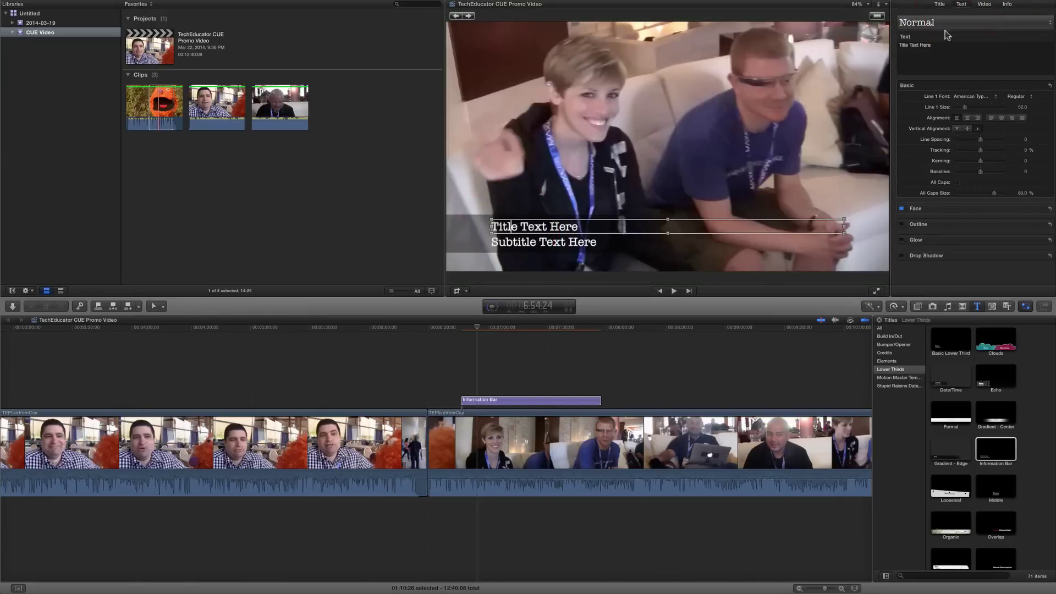
pyautogui.moveTo(942, 46); pyautogui.dragTo(857, 49)
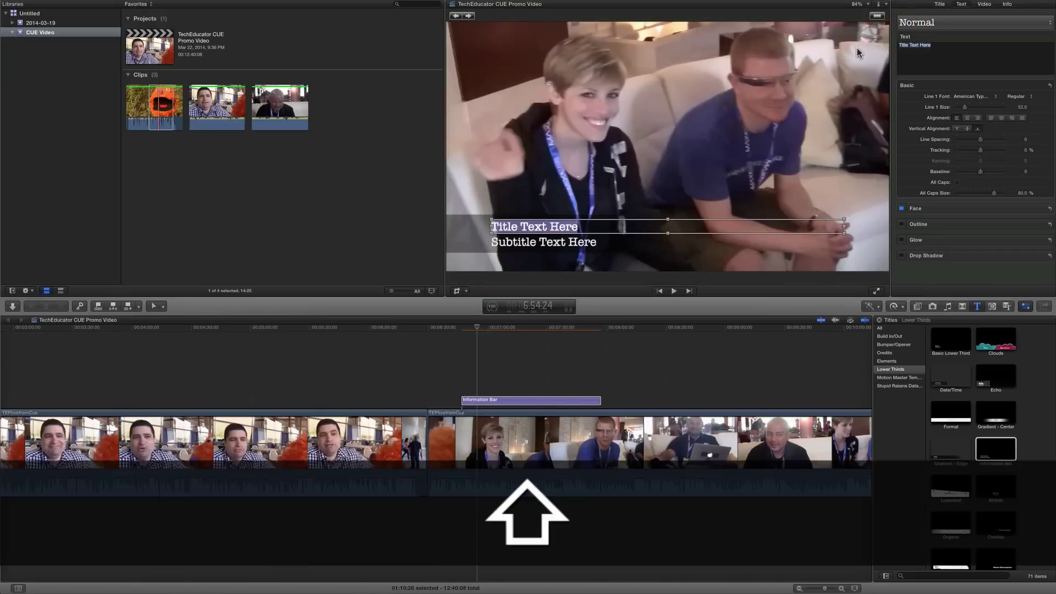
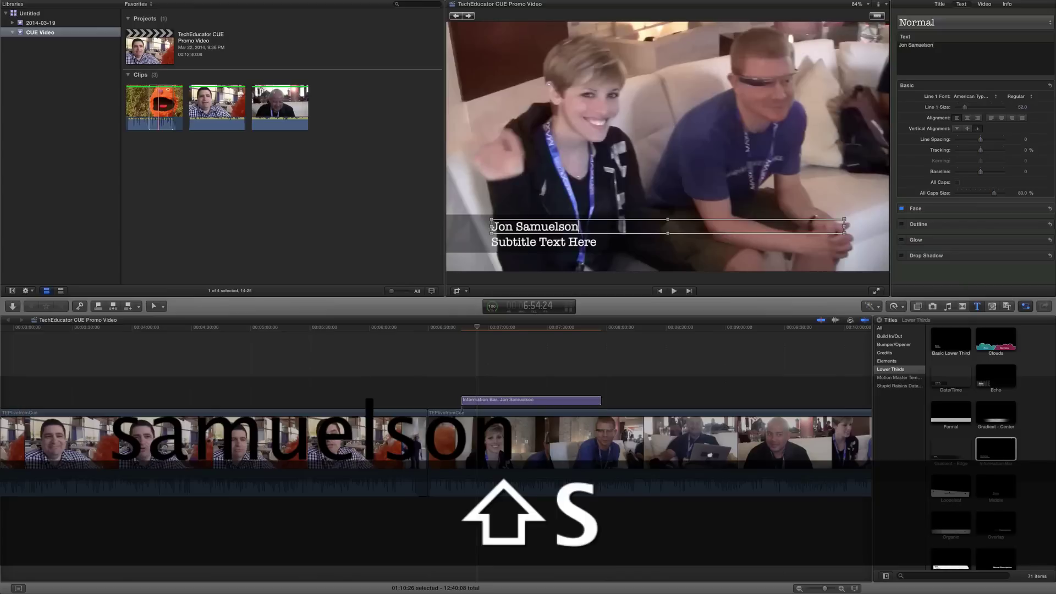
# Step: Replace the subtitle line with the guest's social media handle and review the title
pyautogui.doubleClick(548, 243)
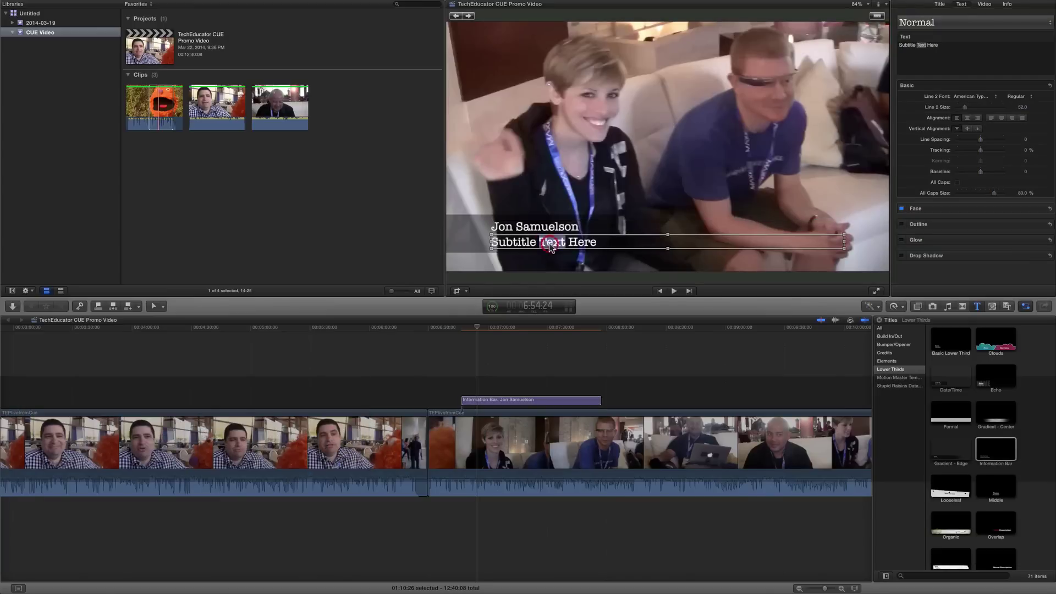
pyautogui.tripleClick(548, 242)
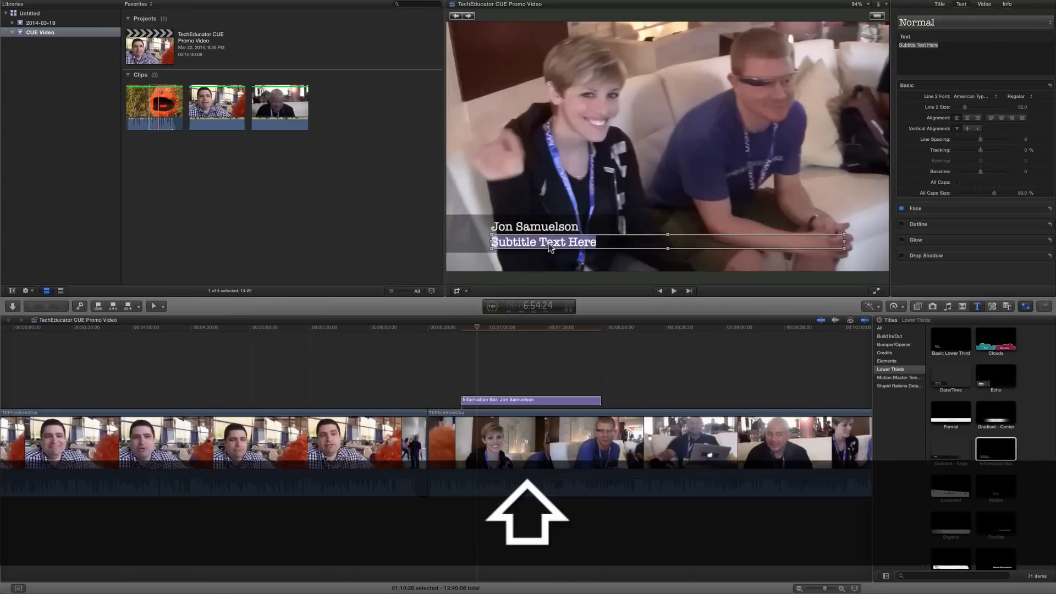
pyautogui.write('@iPadSammy')
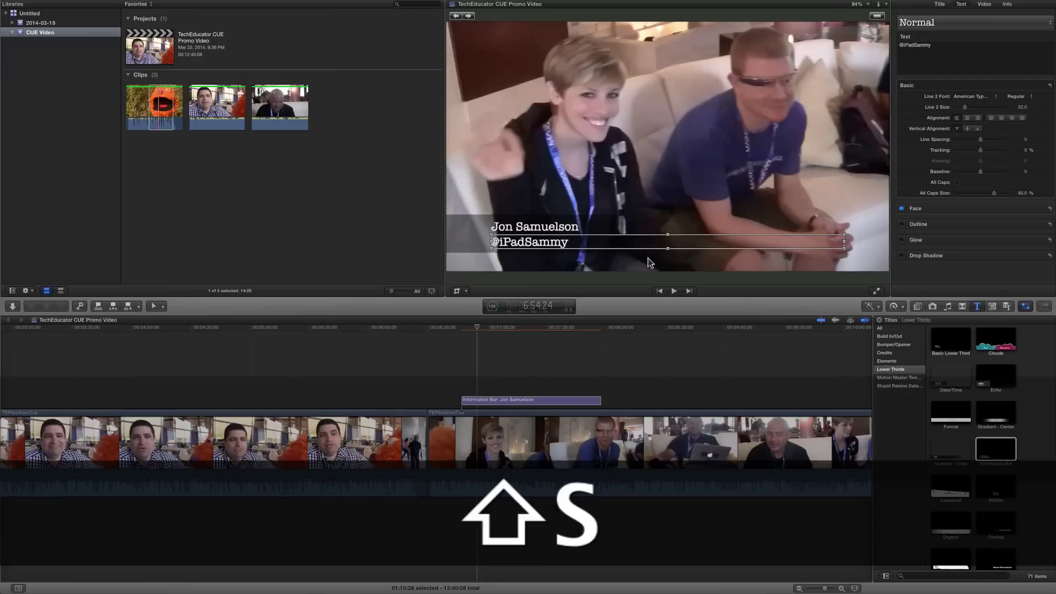
pyautogui.click(461, 328)
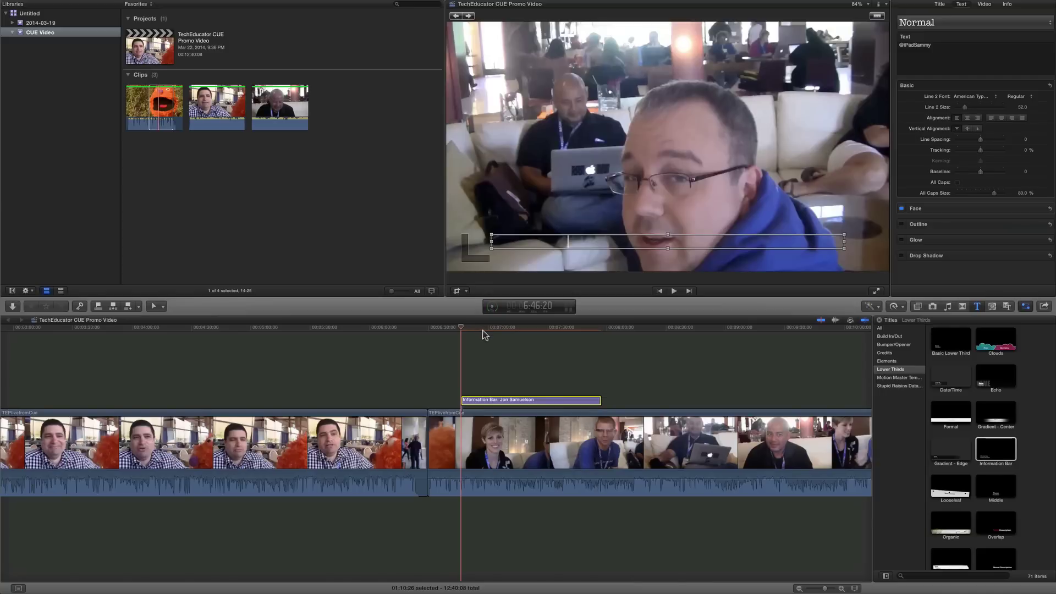
# Step: Open the Share Project menu listing Master File, YouTube and Apple Devices destinations
pyautogui.click(642, 328)
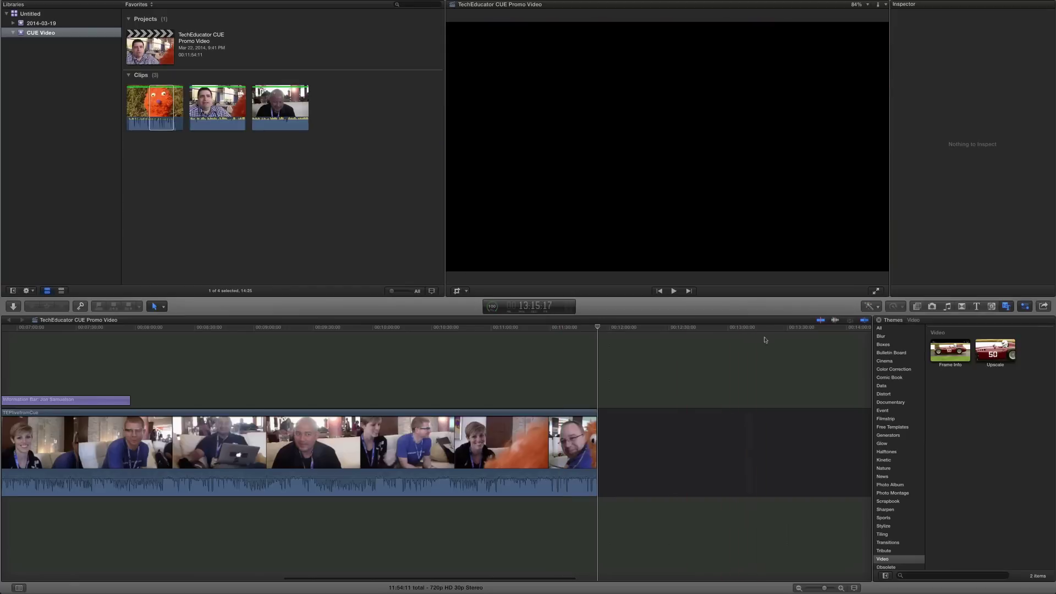
pyautogui.click(1045, 307)
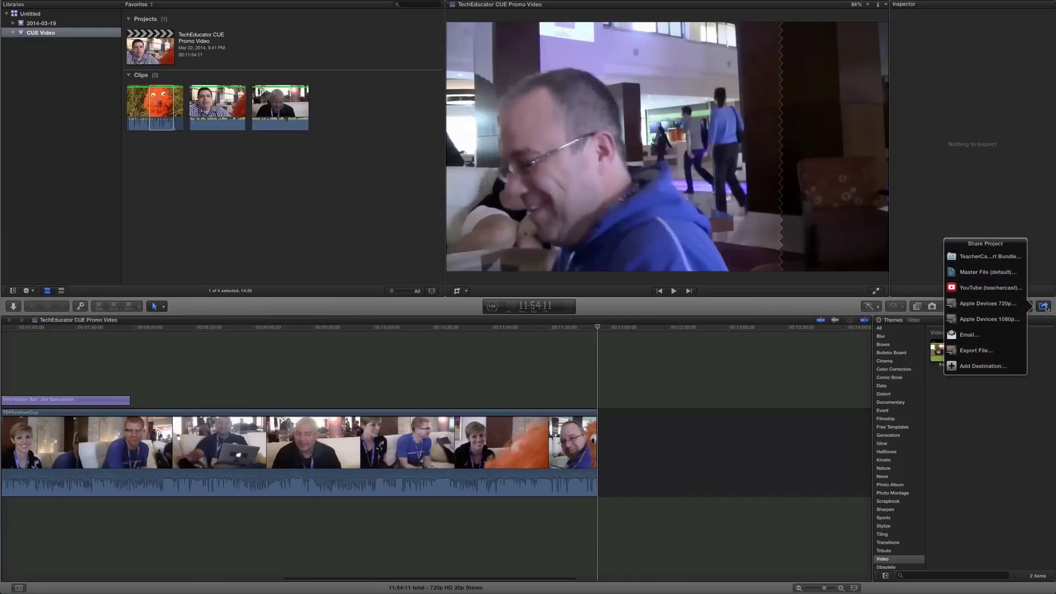
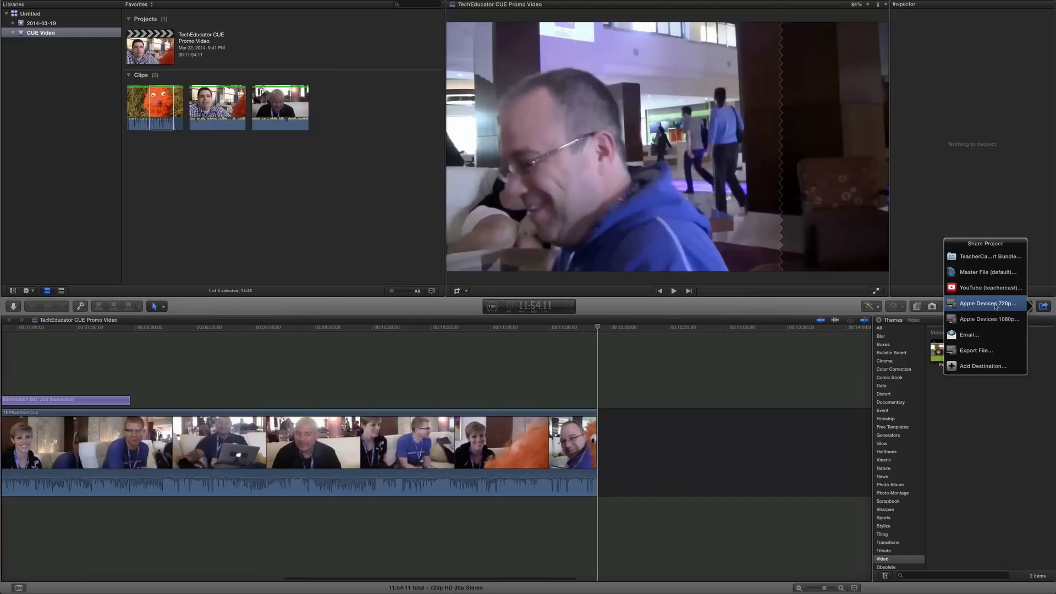
# Step: Choose Apple Devices 720p from the Share menu for the TechEducator CUE Promo Video
pyautogui.click(996, 307)
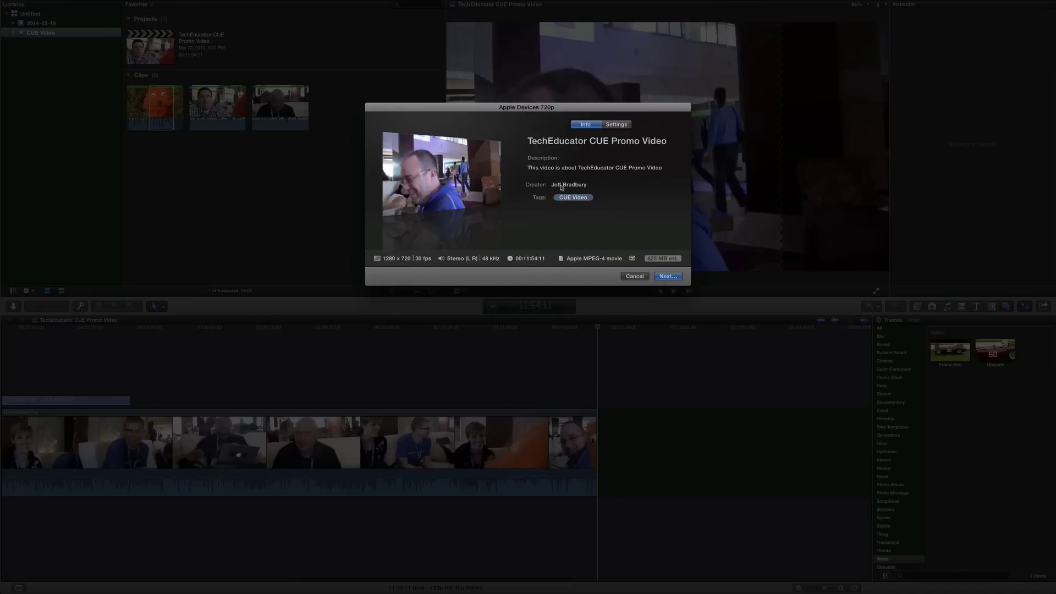
# Step: Enter two new tags after CUE Video in the Info tab's Tags field
pyautogui.click(603, 201)
pyautogui.write('Wokka')
pyautogui.press('Return')
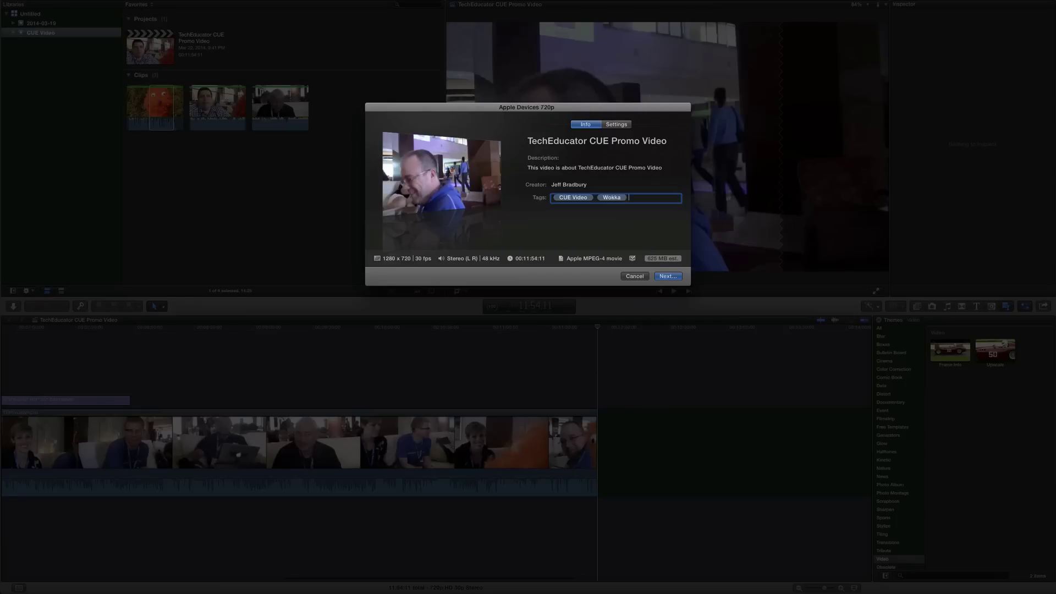
pyautogui.write('Samuleson')
pyautogui.press('Return')
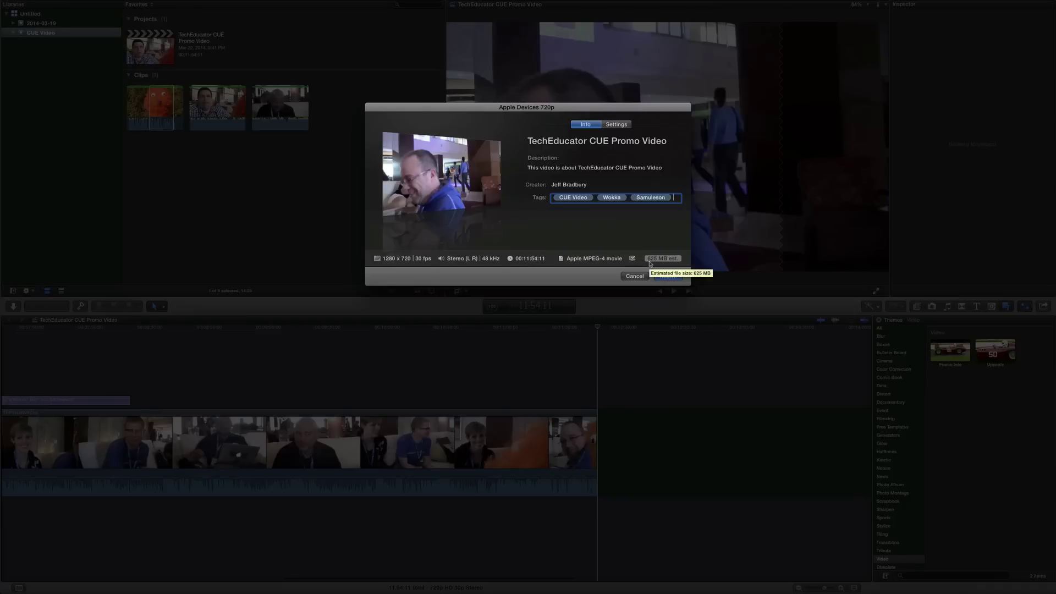
# Step: In the Settings tab, keep Apple Devices as the format and H.264 Faster Encode as the codec
pyautogui.click(614, 125)
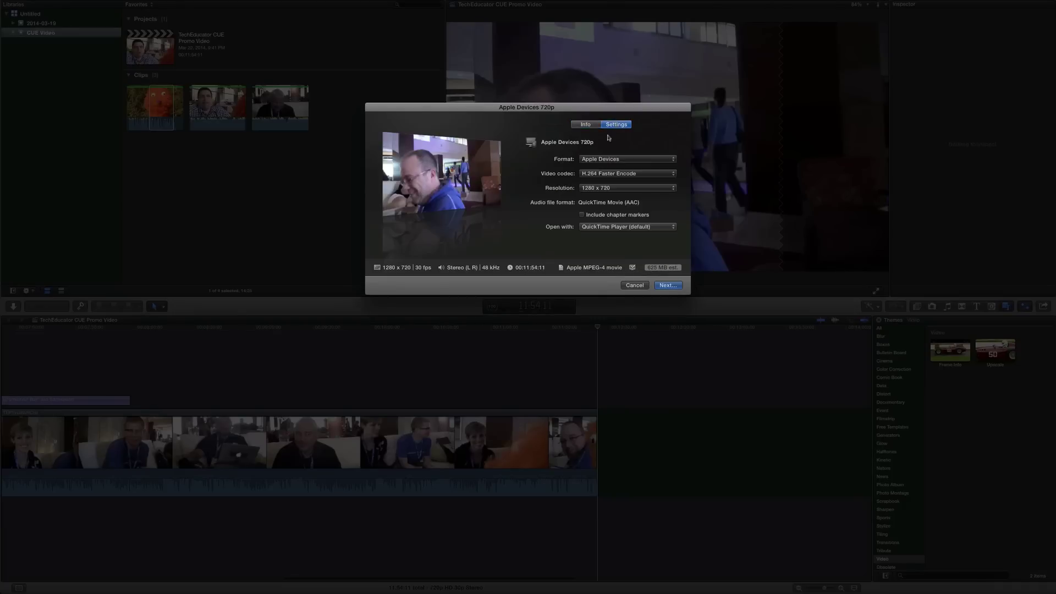
pyautogui.click(590, 161)
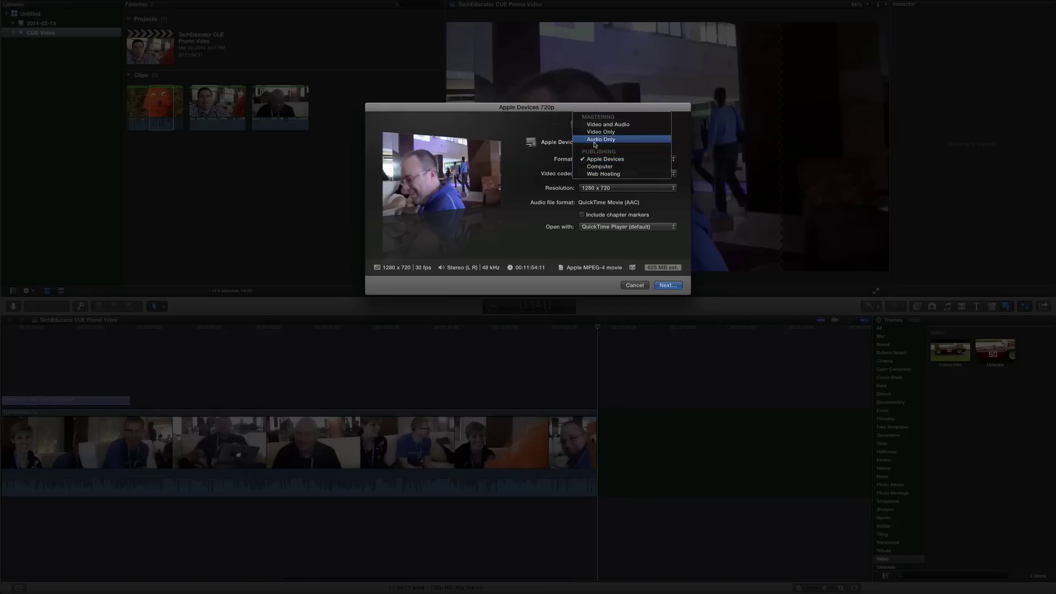
pyautogui.click(596, 159)
pyautogui.click(610, 173)
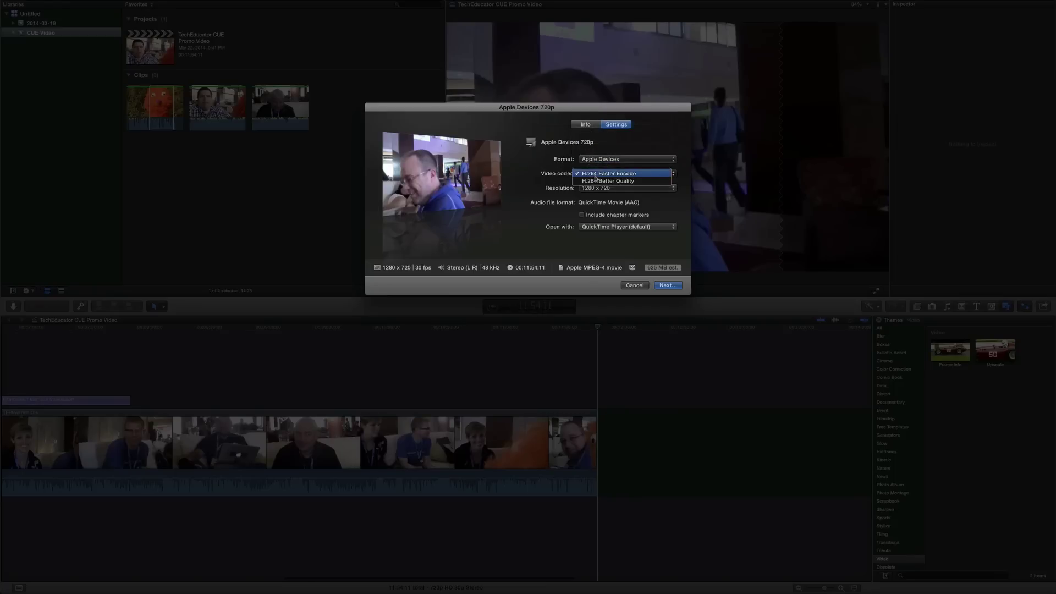
pyautogui.click(557, 179)
# Step: Try 854 x 480, then restore 1280 x 720 resolution and keep QuickTime Player for Open with
pyautogui.click(582, 187)
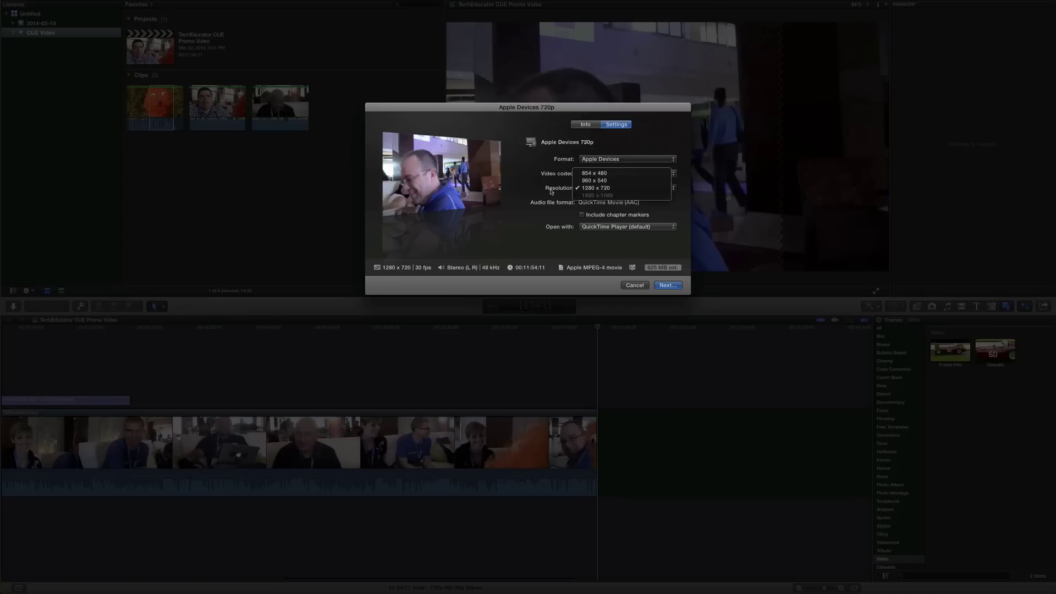
pyautogui.click(594, 173)
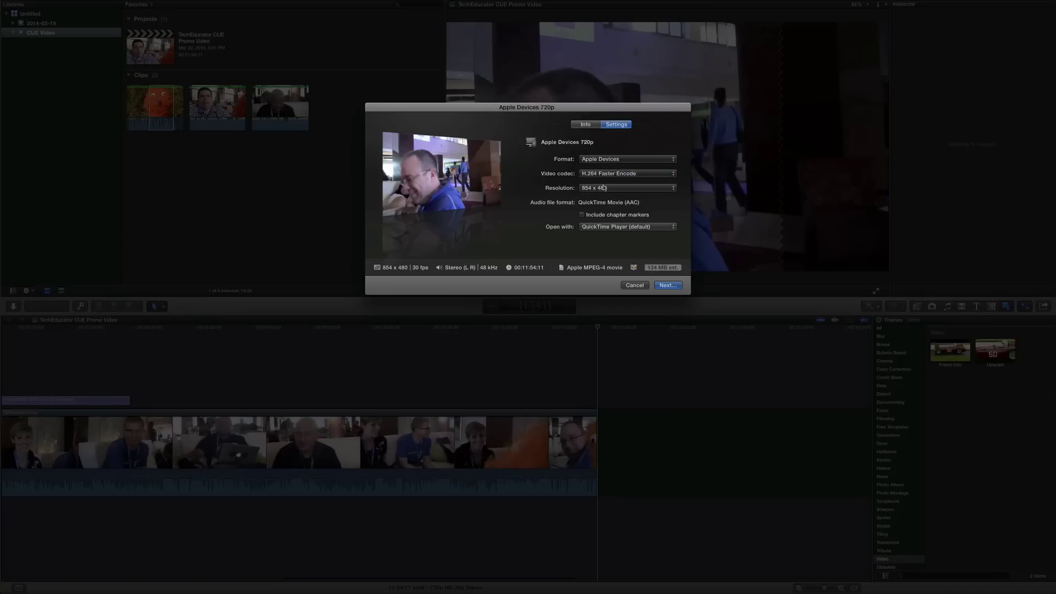
pyautogui.moveTo(634, 269)
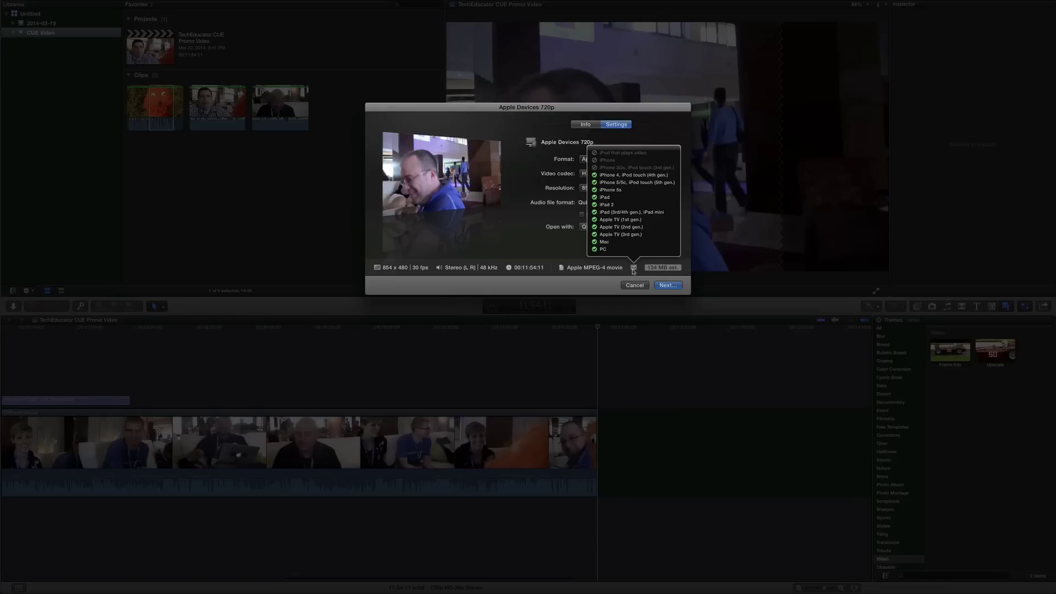
pyautogui.click(600, 187)
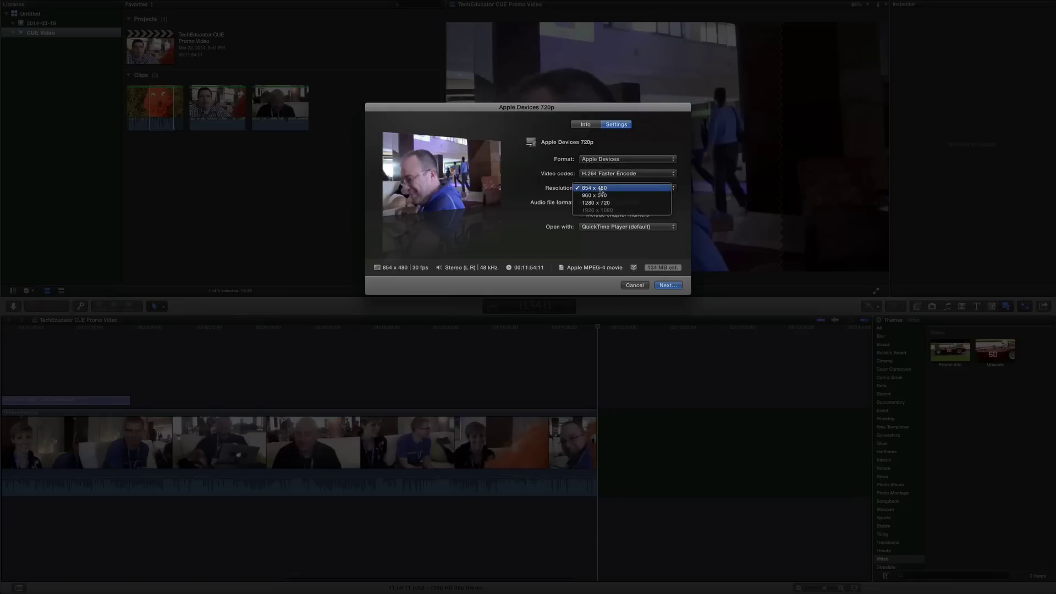
pyautogui.click(599, 204)
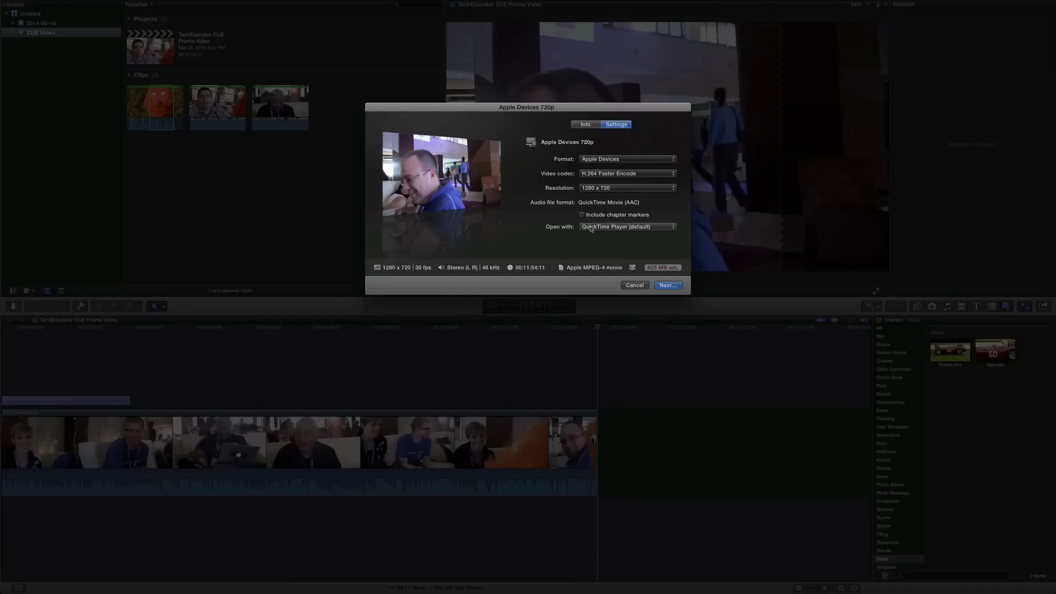
pyautogui.click(592, 227)
pyautogui.click(577, 230)
# Step: Cancel the Apple Devices share, select the main timeline clip, and use File > Send to Compressor
pyautogui.click(633, 285)
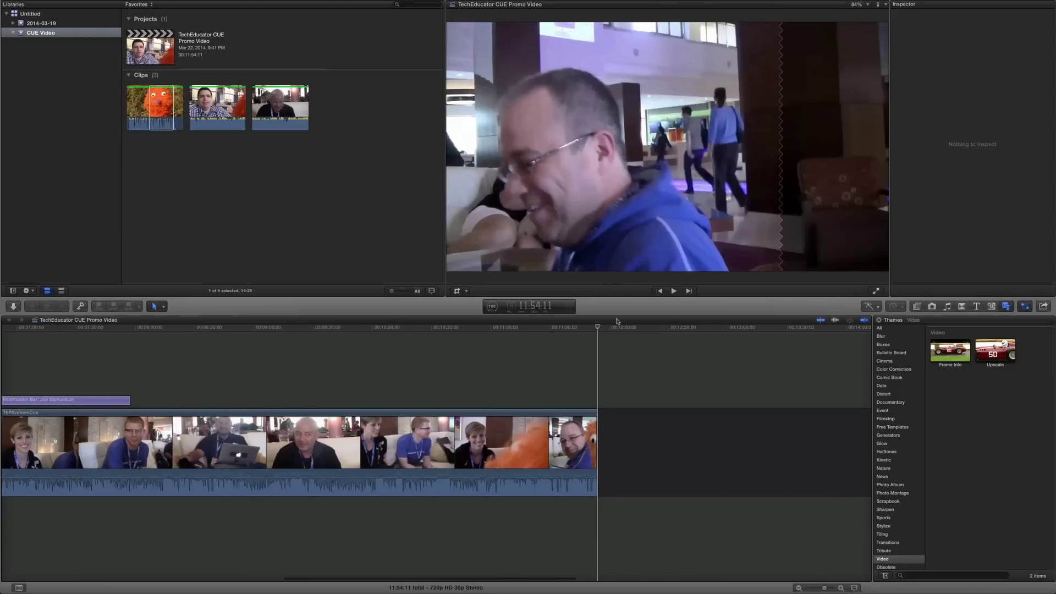
pyautogui.moveTo(117, 3)
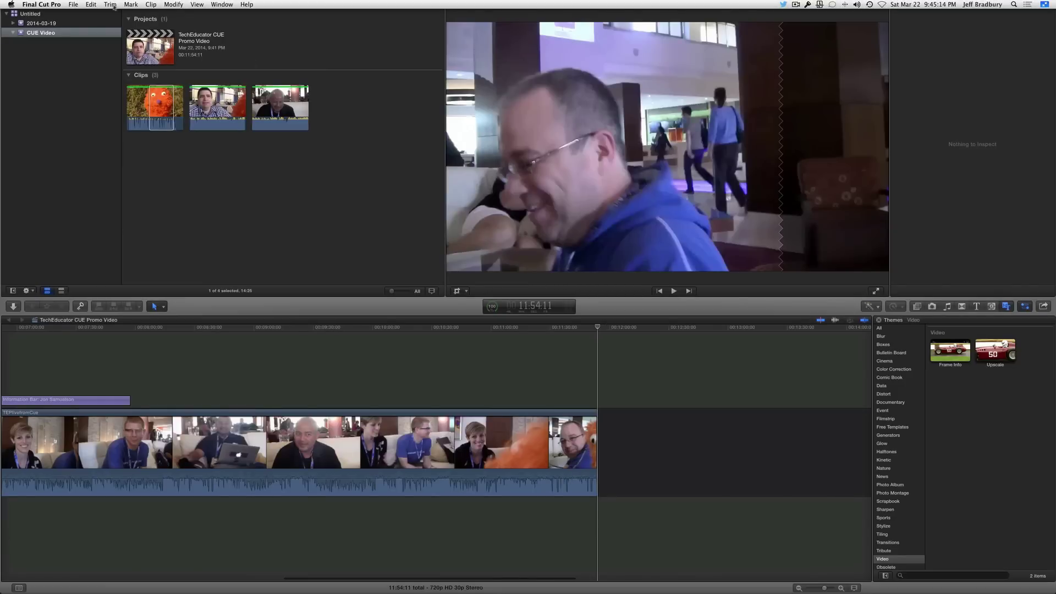
pyautogui.click(206, 443)
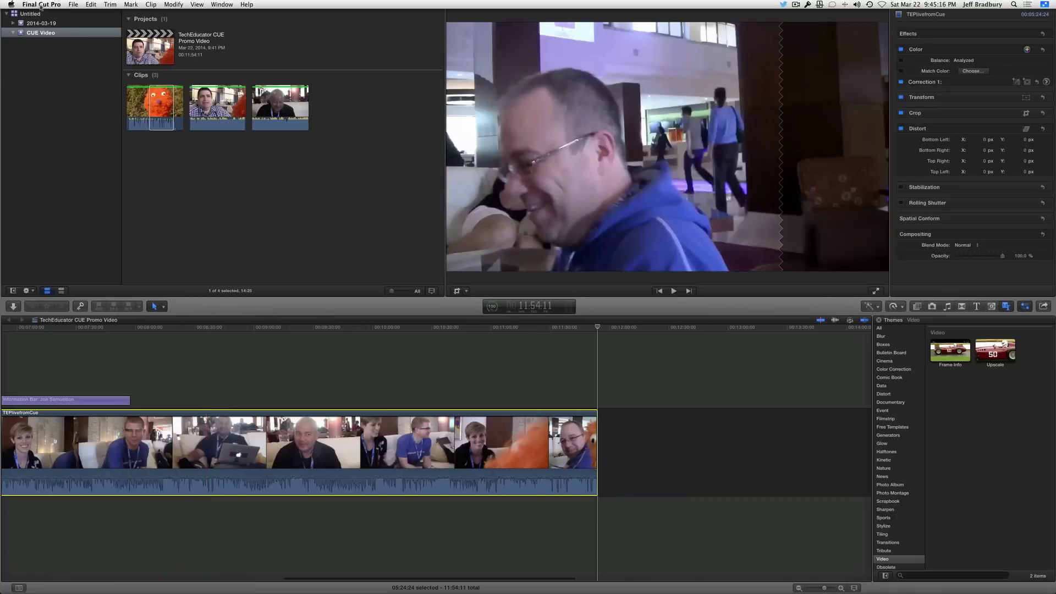
pyautogui.click(72, 4)
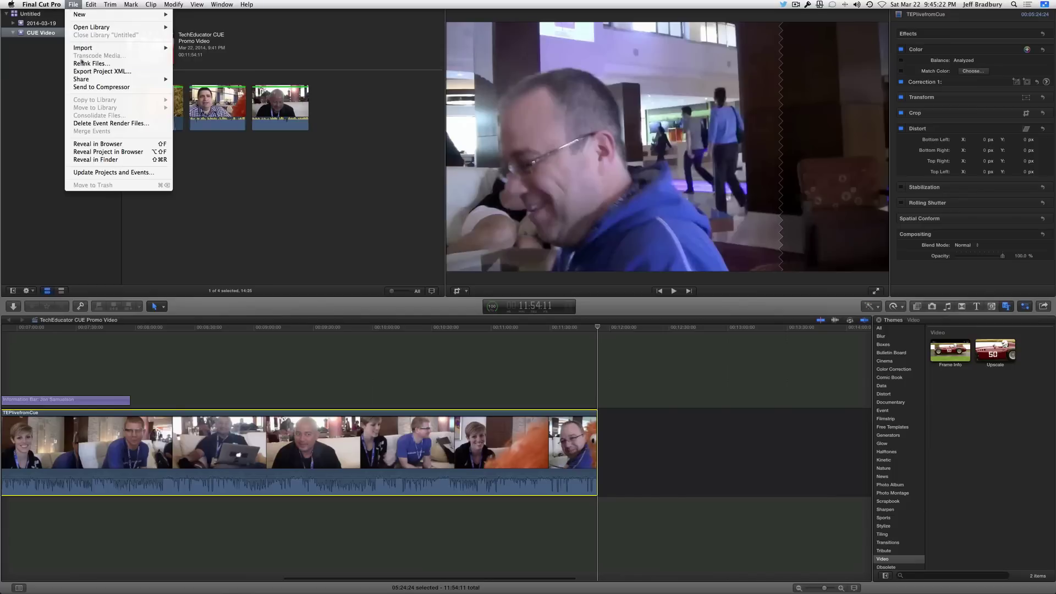
pyautogui.click(96, 87)
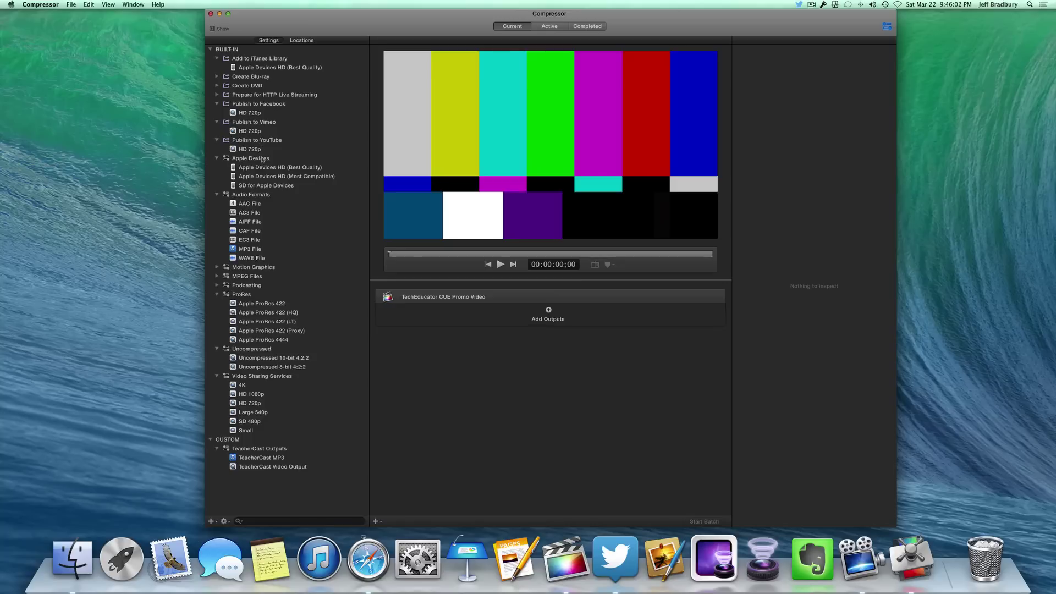
# Step: Add the TeacherCast MP3 setting as an output of the promo job
pyautogui.click(250, 460)
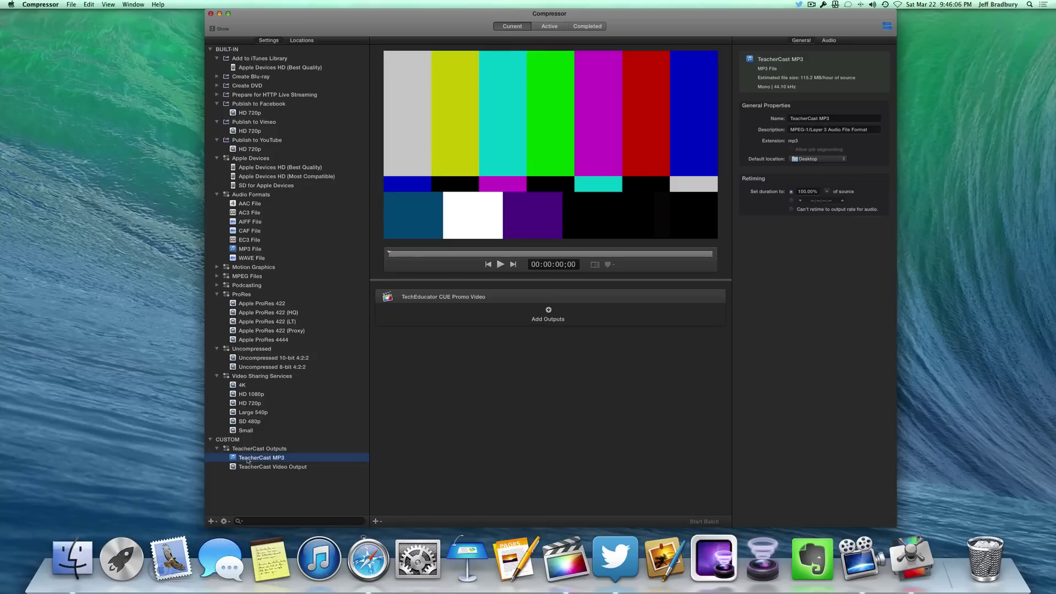
pyautogui.moveTo(248, 460); pyautogui.dragTo(419, 320)
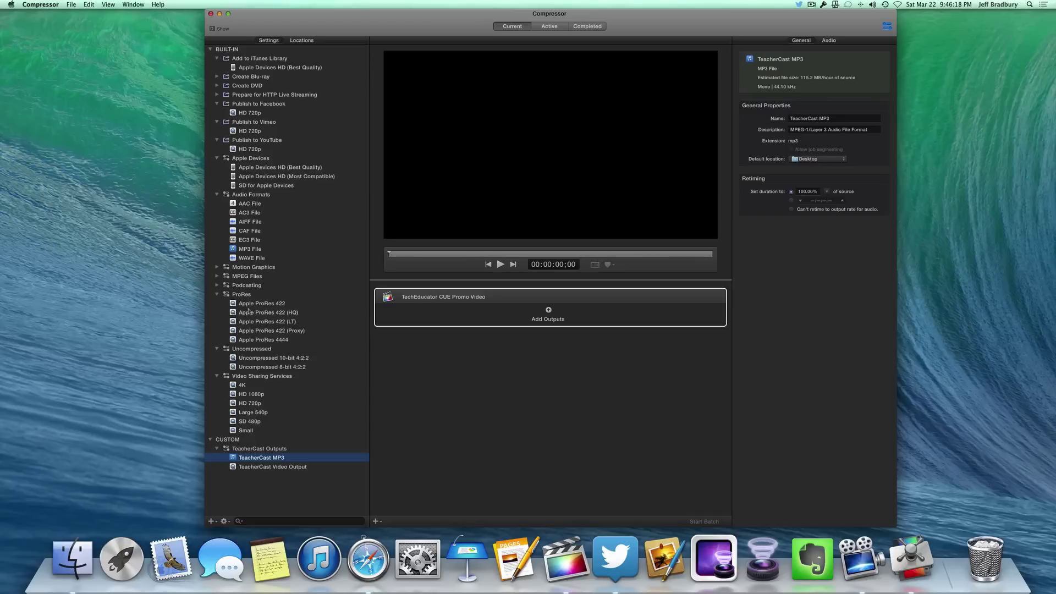
pyautogui.click(400, 316)
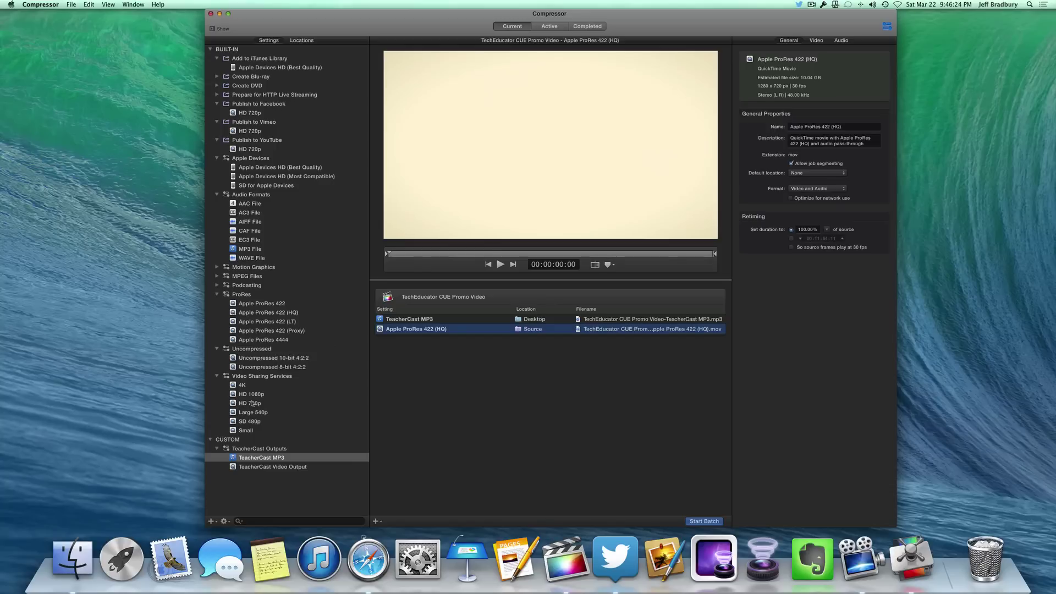
# Step: Add the SD 480p preset as a second output, then return to Final Cut Pro
pyautogui.click(243, 423)
pyautogui.moveTo(243, 424); pyautogui.dragTo(482, 319)
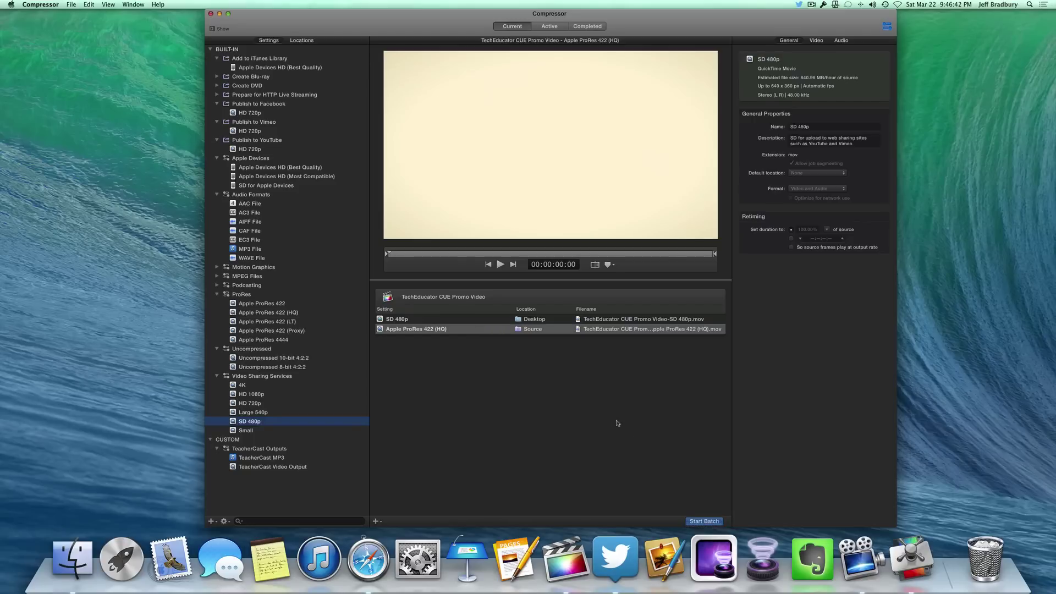
pyautogui.hotkey('ctrl', 'Right')
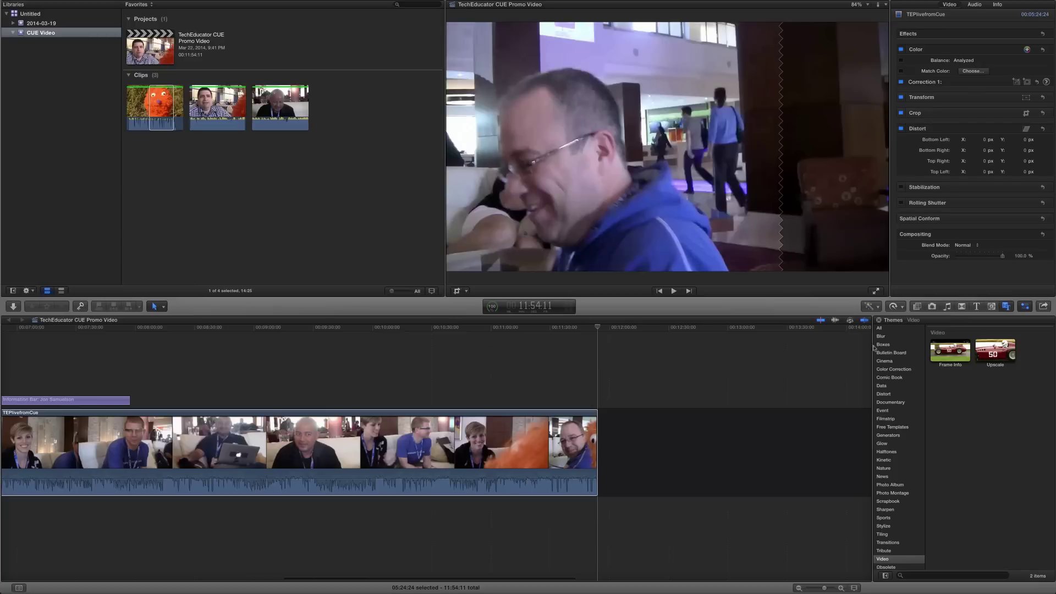
pyautogui.click(591, 421)
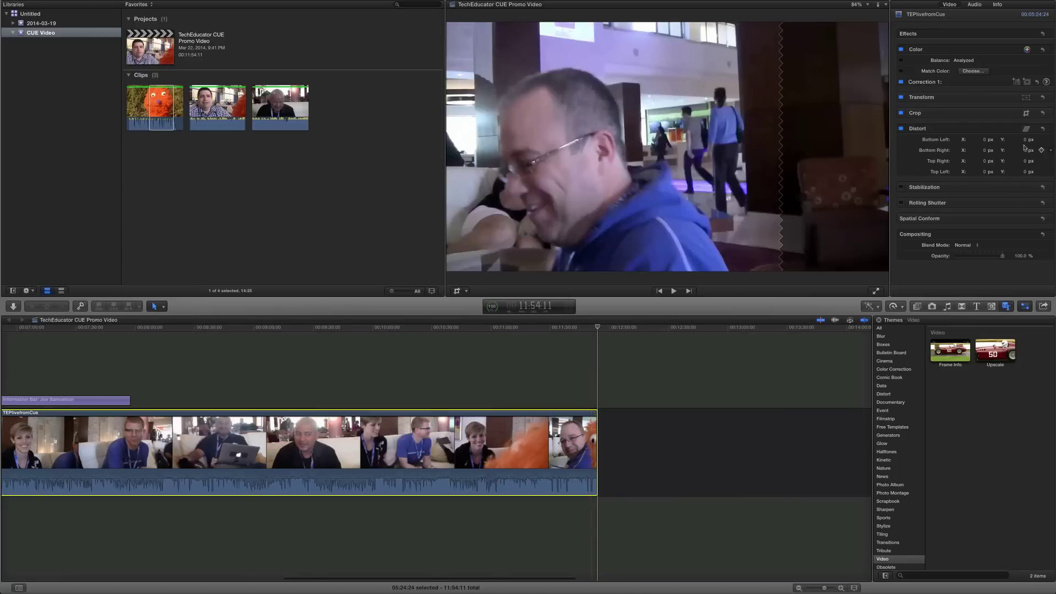